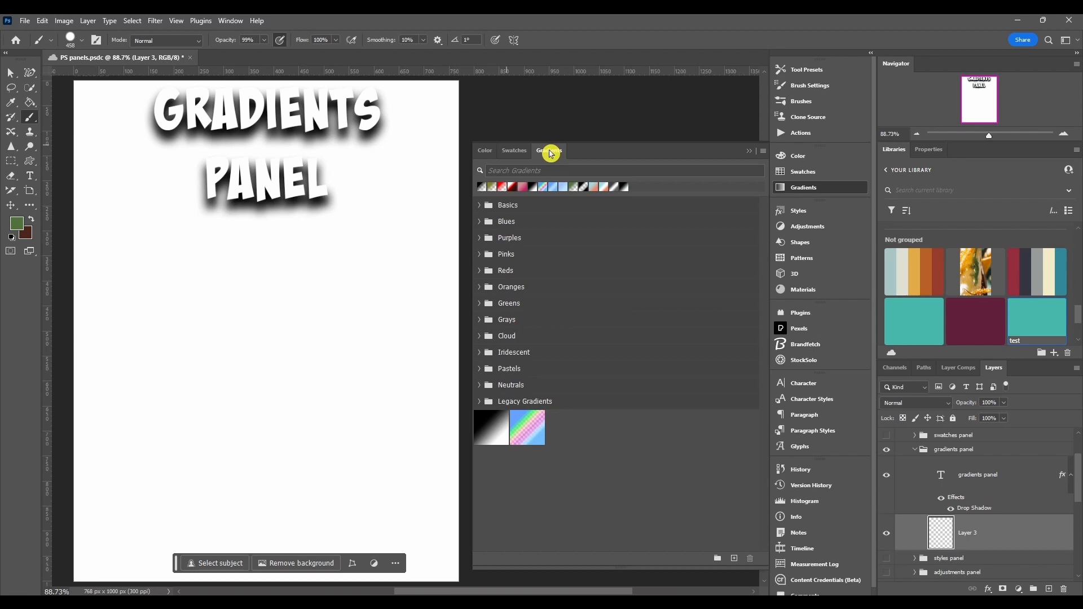
Switch to the Gradient tool with the Gradients panel open.
{"action": "left_click", "coordinate": [587, 175]}
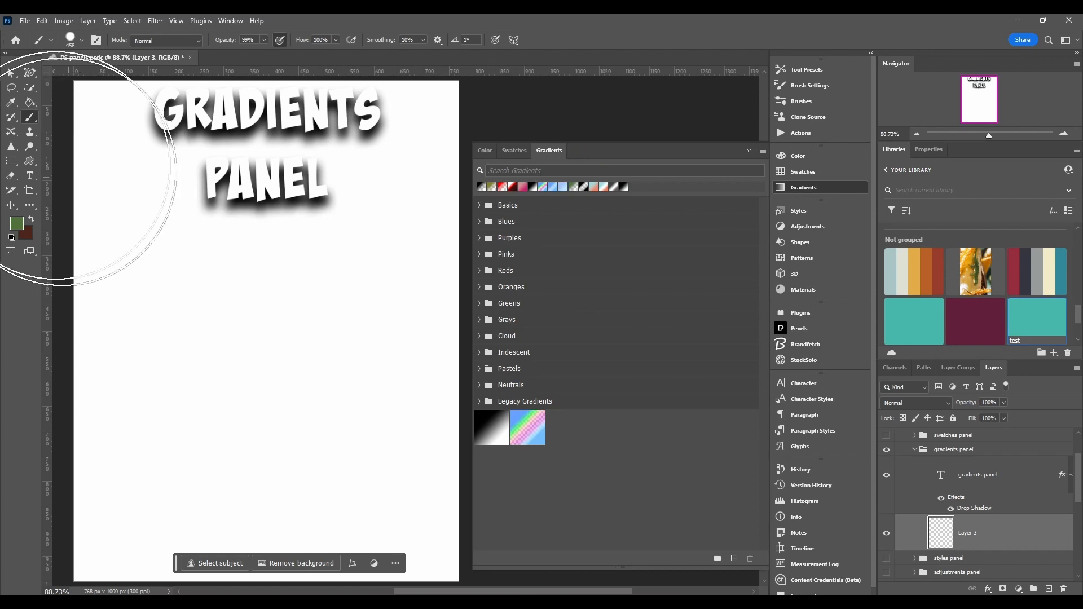
{"action": "left_click", "coordinate": [31, 117]}
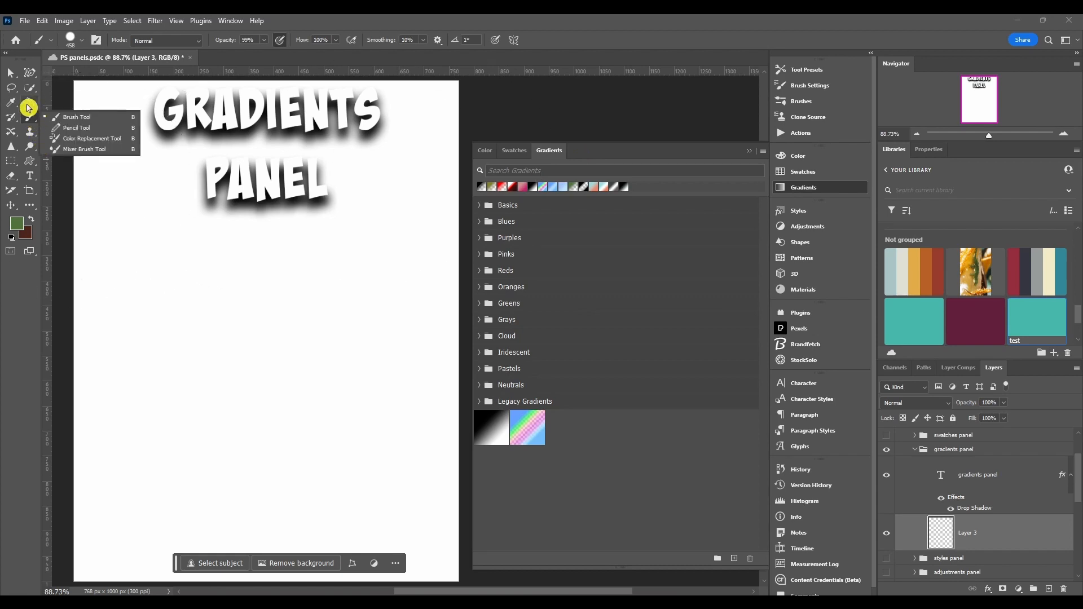
{"action": "left_click", "coordinate": [30, 105]}
{"action": "left_click", "coordinate": [77, 103]}
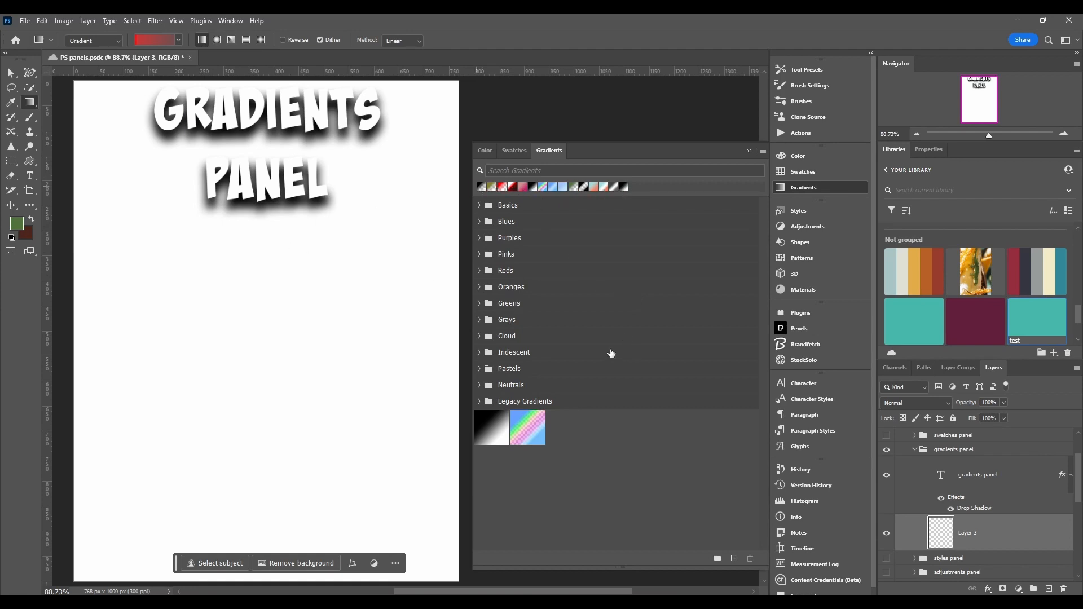
Shorten the Gradients panel by resizing its lower edge upward.
{"action": "left_click", "coordinate": [629, 546]}
{"action": "left_click_drag", "start_coordinate": [631, 568], "coordinate": [632, 472]}
Search the gradient presets for "a", then clear the search field.
{"action": "left_click", "coordinate": [495, 170]}
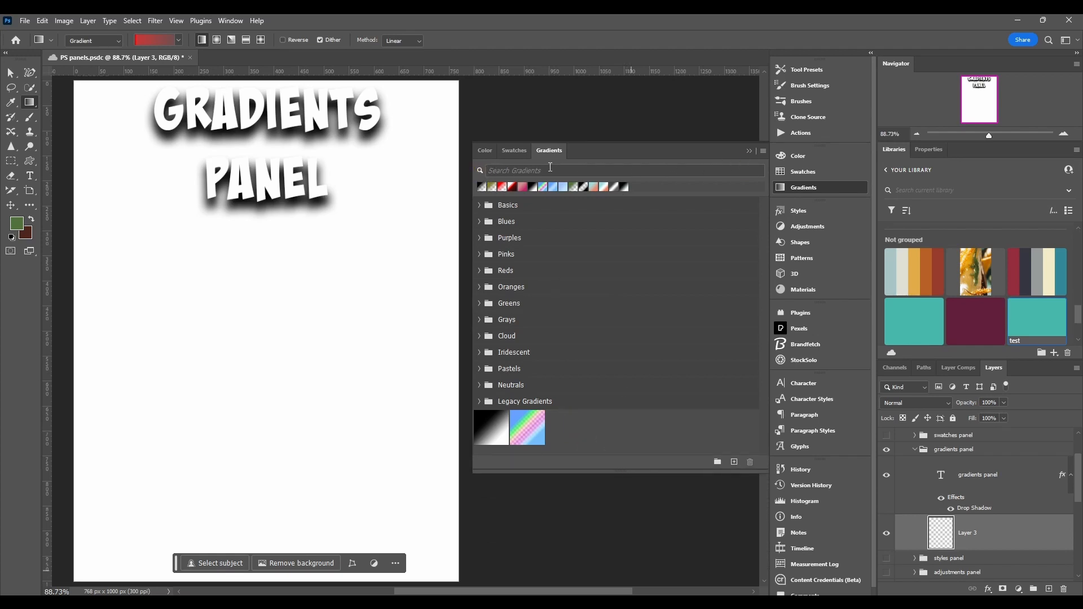
{"action": "left_click", "coordinate": [502, 170]}
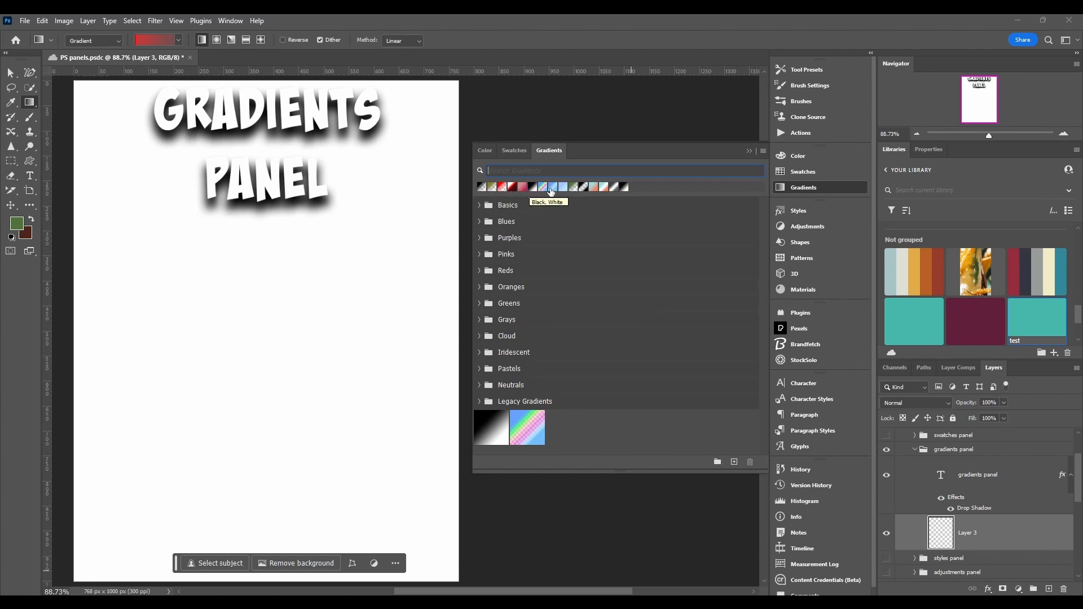
{"action": "type", "text": "a"}
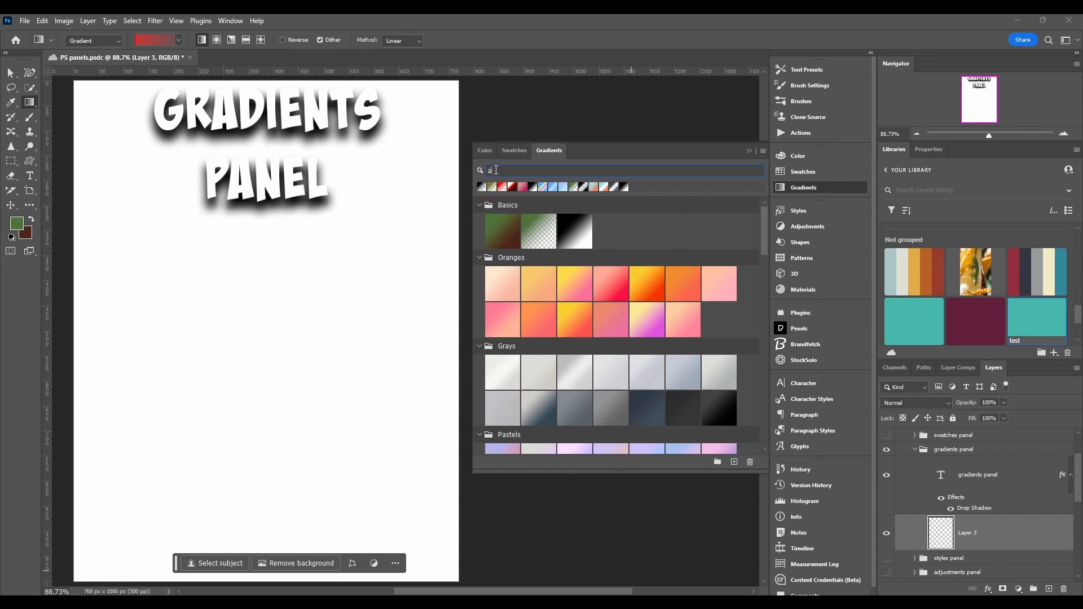
{"action": "key", "text": "BackSpace"}
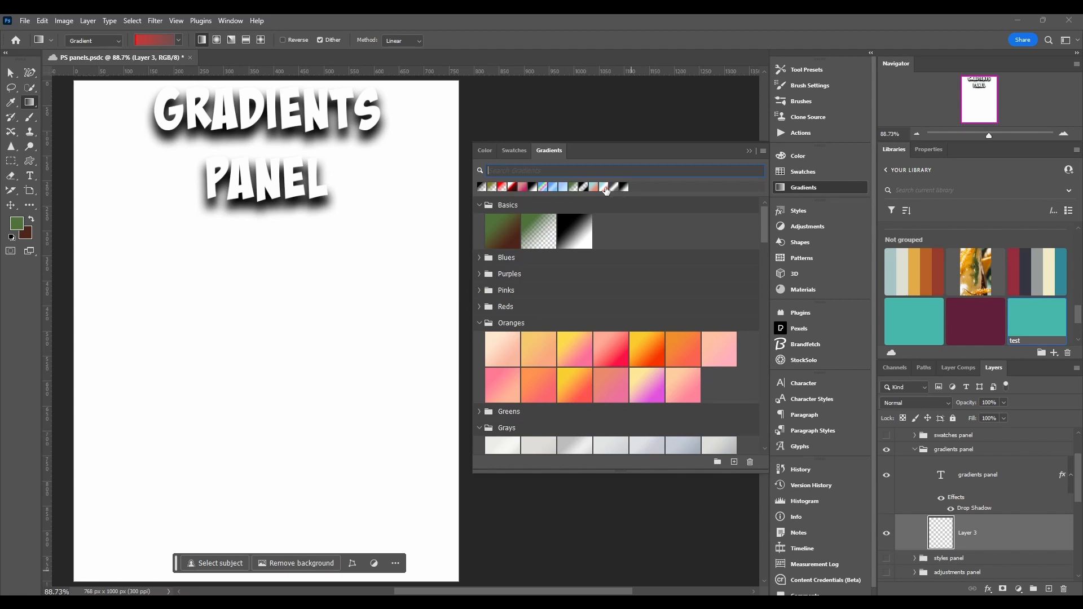
Fill the canvas with Oranges gradient presets, trying several and ending on the second preset of the second row.
{"action": "left_click", "coordinate": [536, 353]}
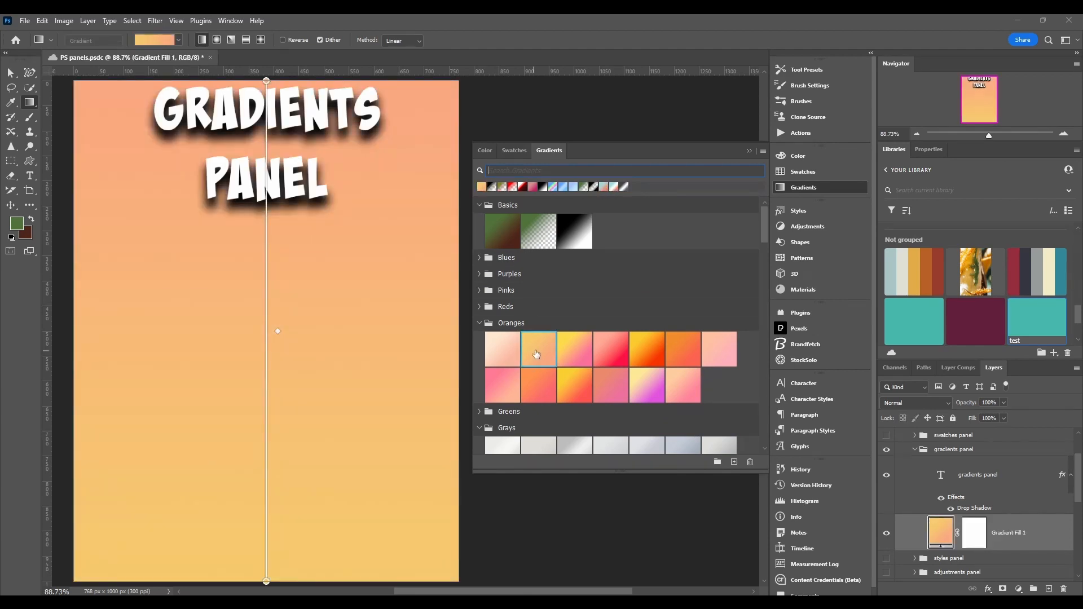
{"action": "left_click", "coordinate": [622, 354]}
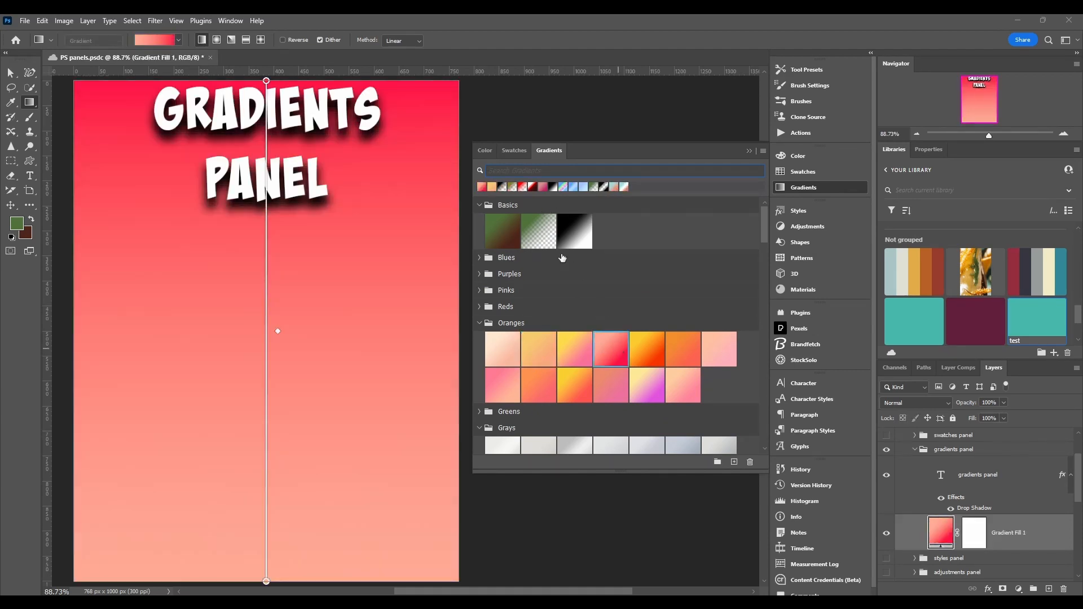
{"action": "left_click", "coordinate": [714, 352]}
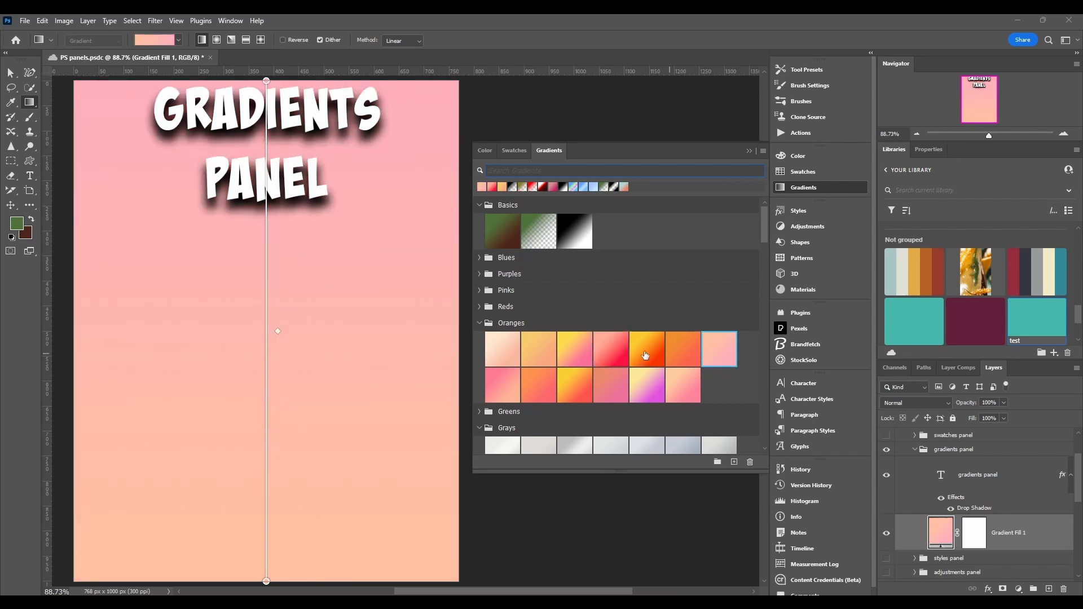
{"action": "left_click", "coordinate": [645, 356]}
{"action": "left_click", "coordinate": [652, 392]}
{"action": "left_click", "coordinate": [532, 388]}
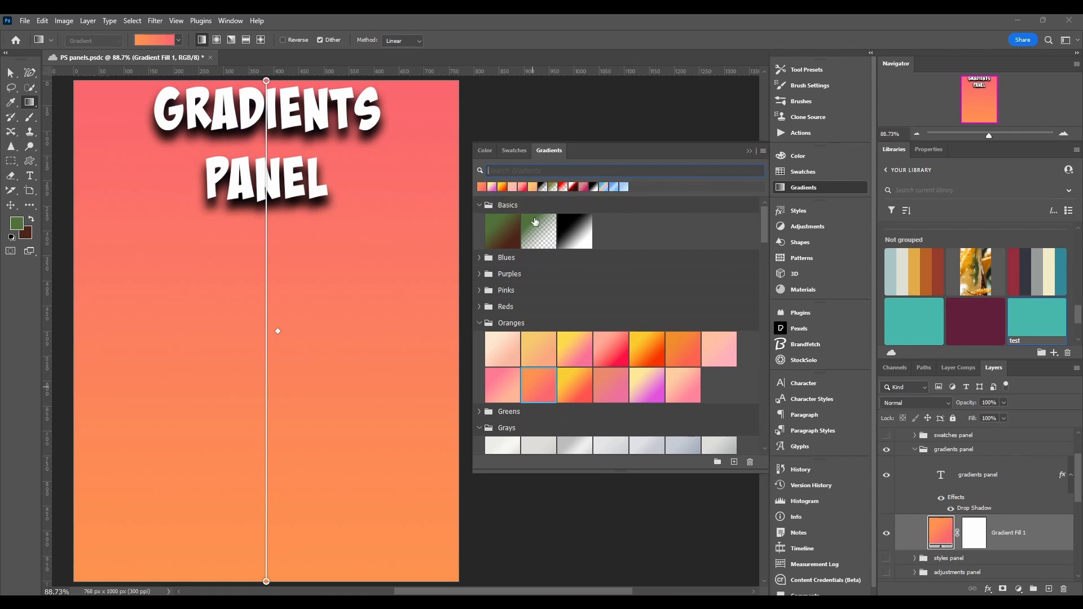
Collapse all the open gradient preset folders in the panel.
{"action": "left_click", "coordinate": [479, 205]}
{"action": "left_click", "coordinate": [479, 286]}
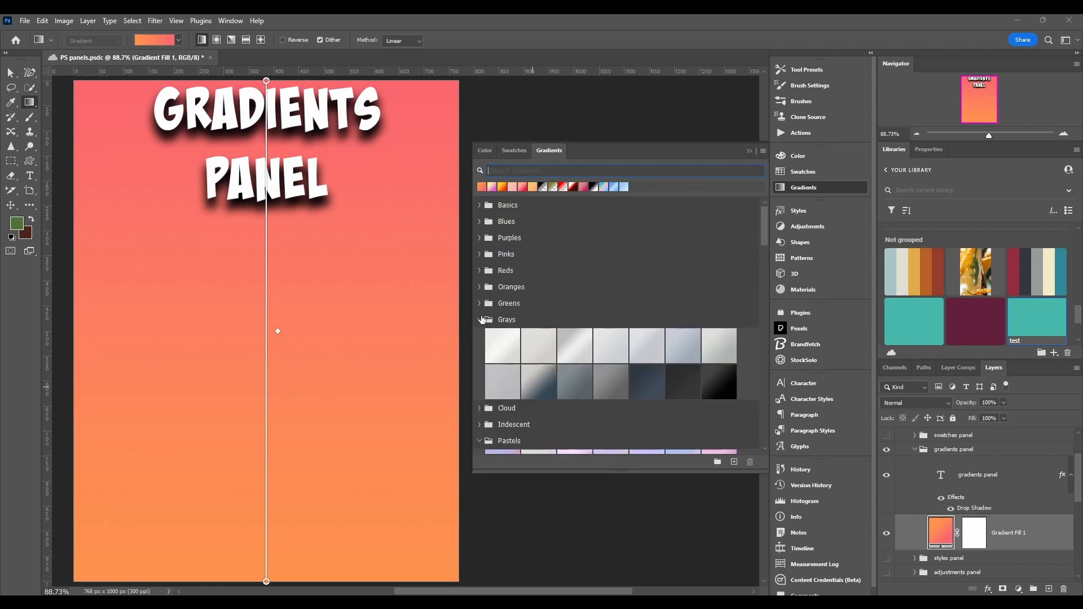
{"action": "left_click", "coordinate": [480, 319]}
{"action": "left_click", "coordinate": [480, 368]}
{"action": "scroll", "coordinate": [481, 371], "scroll_direction": "down", "scroll_amount": 2}
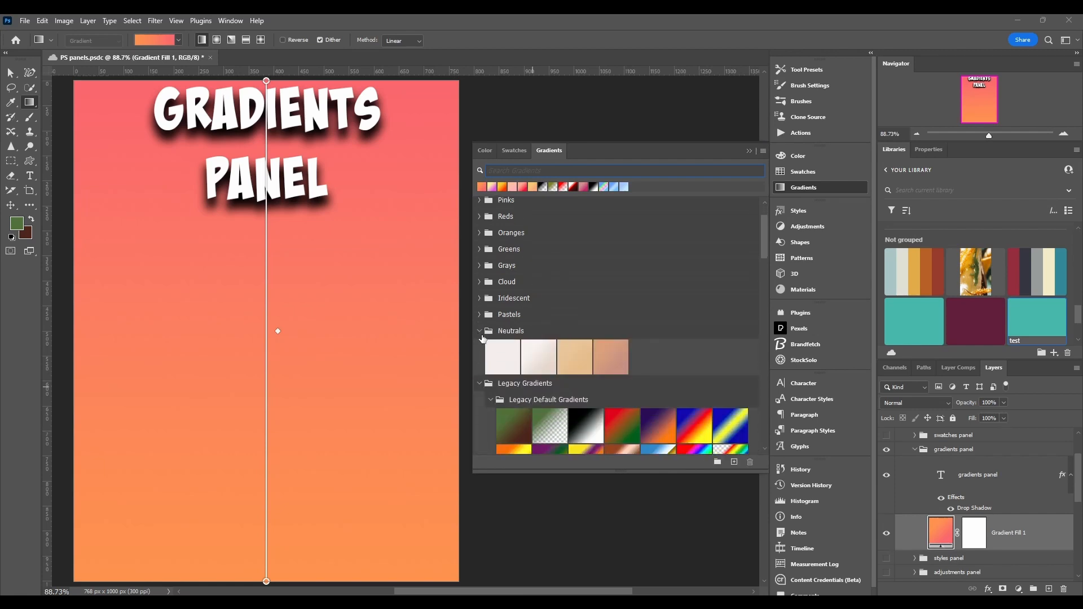
{"action": "left_click", "coordinate": [480, 331]}
{"action": "left_click", "coordinate": [478, 348]}
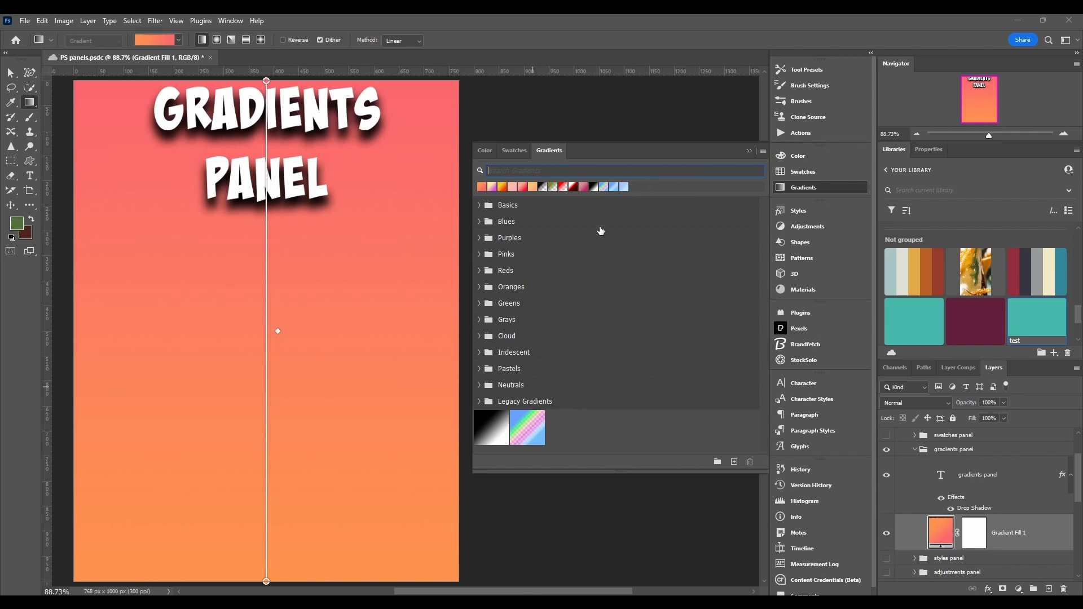
Browse the gradient folders by expanding and collapsing Basics, Blues, Purples, Cloud, Legacy Gradients, Iridescent and Grays.
{"action": "left_click", "coordinate": [478, 205]}
{"action": "left_click", "coordinate": [479, 205]}
{"action": "left_click", "coordinate": [479, 222]}
{"action": "left_click", "coordinate": [479, 222]}
{"action": "left_click", "coordinate": [480, 239]}
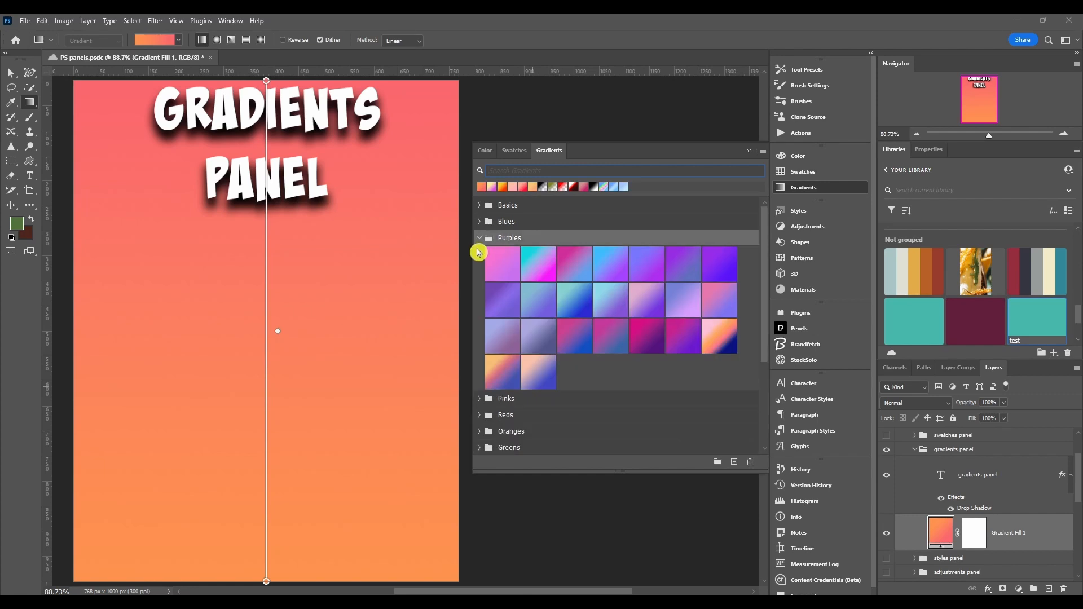
{"action": "left_click", "coordinate": [478, 237]}
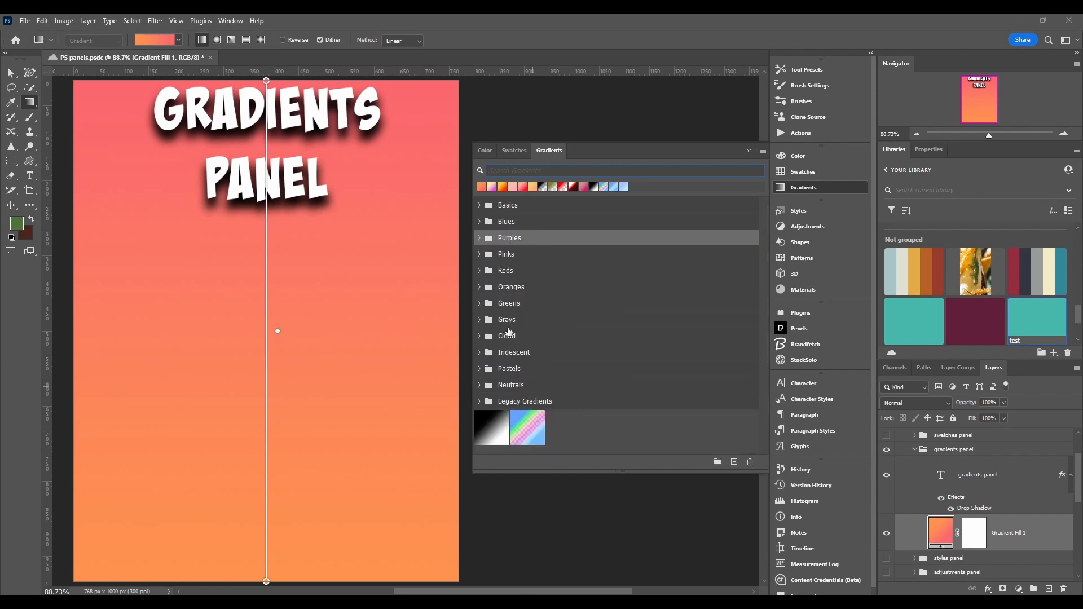
{"action": "left_click", "coordinate": [480, 336]}
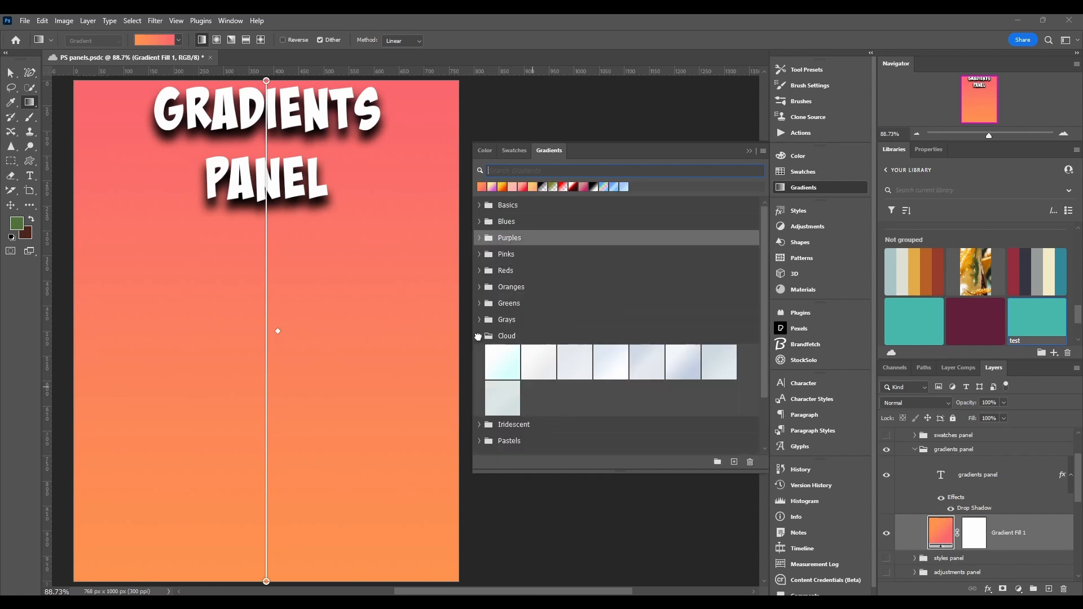
{"action": "left_click", "coordinate": [479, 335]}
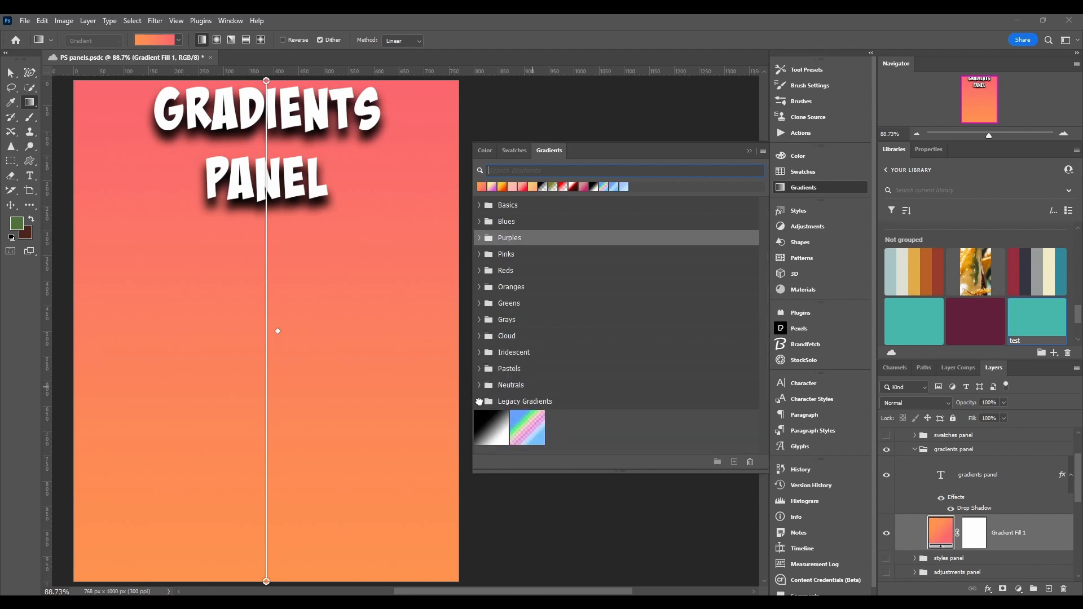
{"action": "left_click", "coordinate": [480, 401]}
{"action": "scroll", "coordinate": [563, 402], "scroll_direction": "down", "scroll_amount": 4}
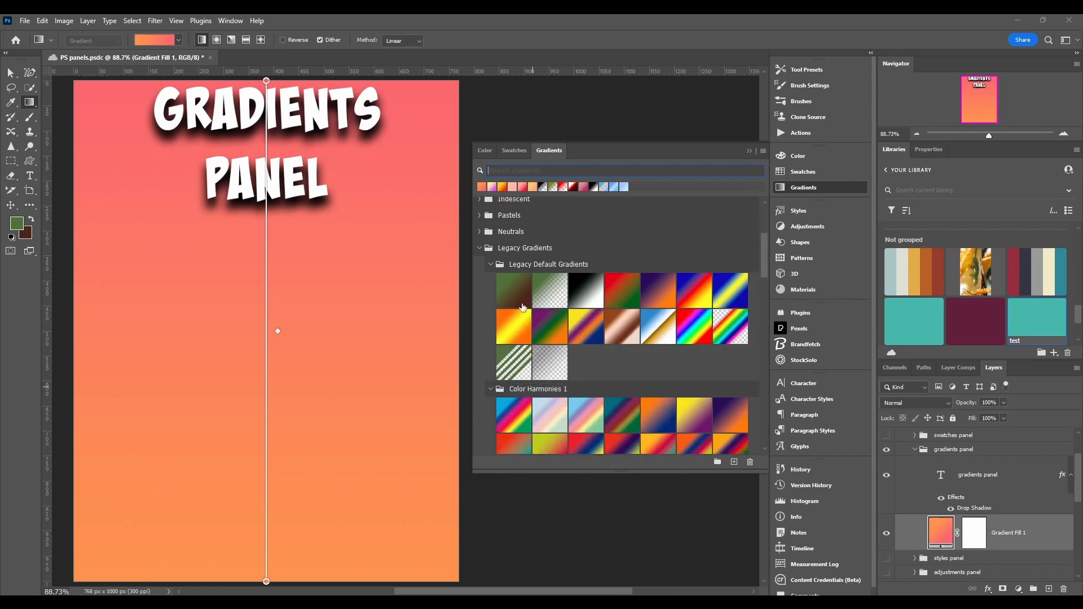
{"action": "left_click", "coordinate": [490, 264]}
{"action": "left_click", "coordinate": [481, 250]}
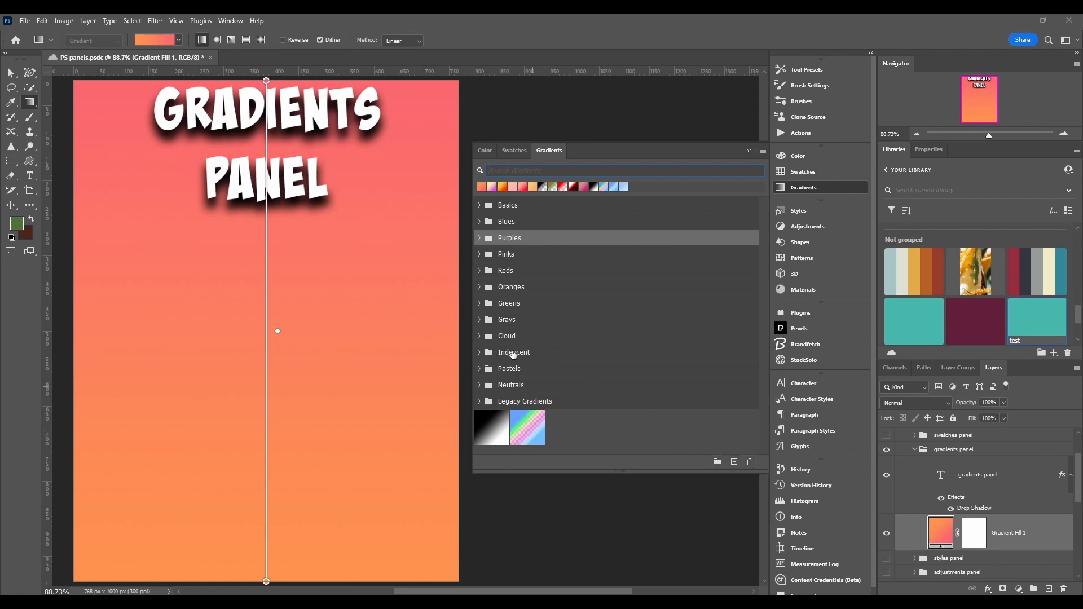
{"action": "left_click", "coordinate": [542, 352]}
{"action": "left_click", "coordinate": [542, 337]}
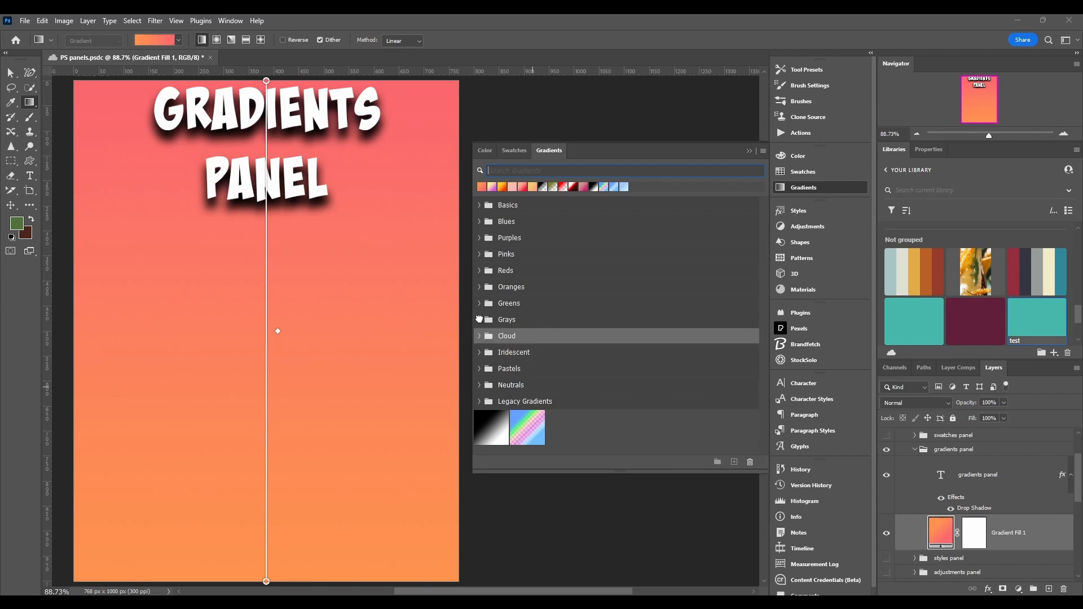
{"action": "left_click", "coordinate": [479, 320]}
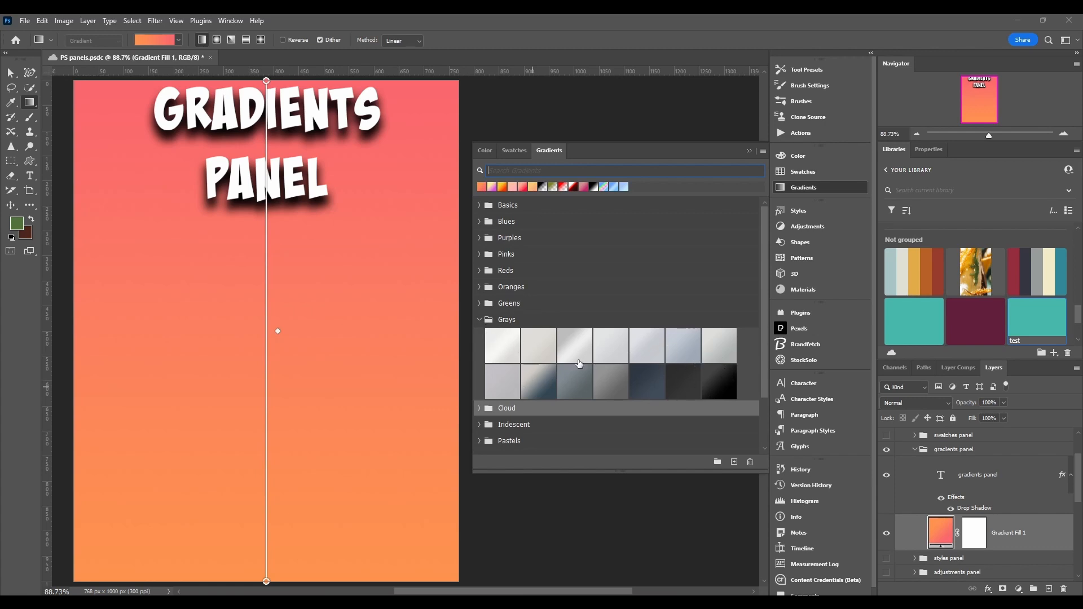
{"action": "left_click", "coordinate": [479, 320]}
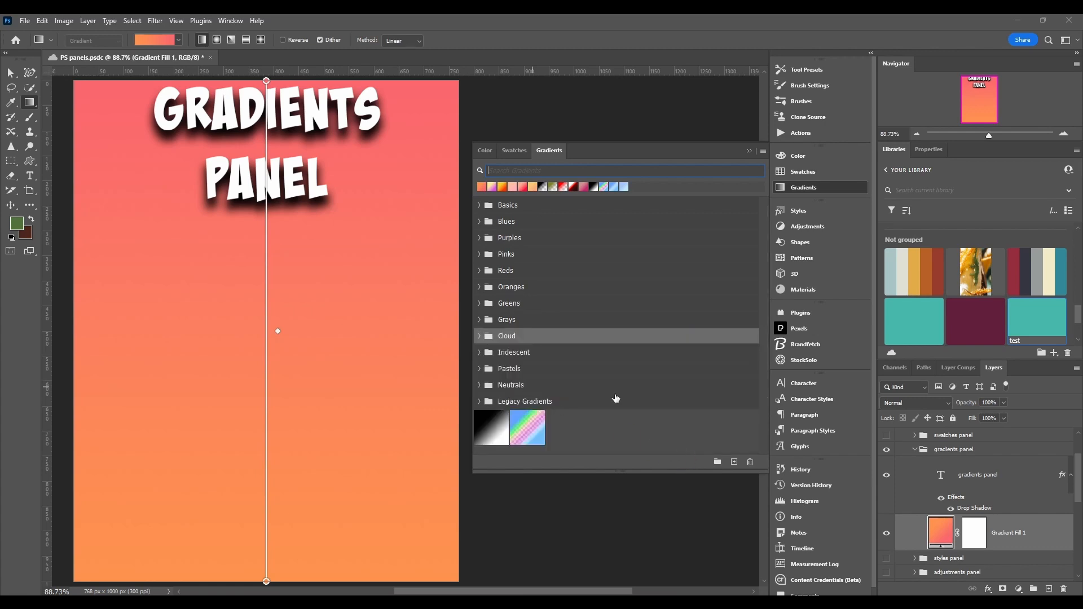
Create a new gradient group named test.
{"action": "left_click", "coordinate": [616, 405]}
{"action": "left_click", "coordinate": [717, 461]}
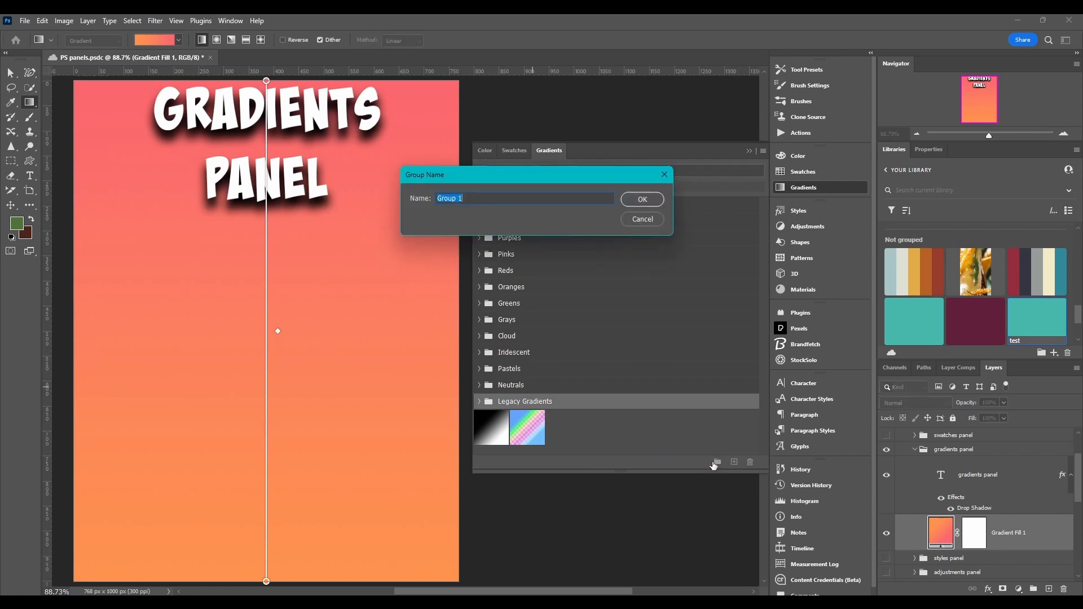
{"action": "type", "text": "test"}
{"action": "left_click", "coordinate": [628, 201]}
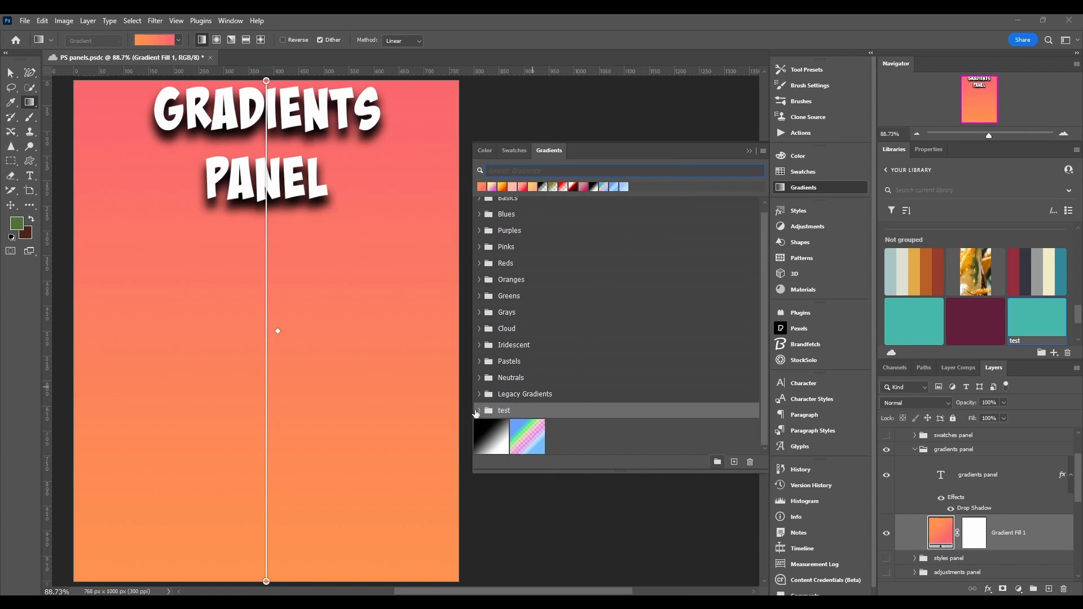
Move the black-white and rainbow gradients into the test group, applying the black-white gradient to the fill.
{"action": "left_click", "coordinate": [516, 436]}
{"action": "left_click_drag", "start_coordinate": [515, 436], "coordinate": [536, 416]}
{"action": "left_click", "coordinate": [505, 445]}
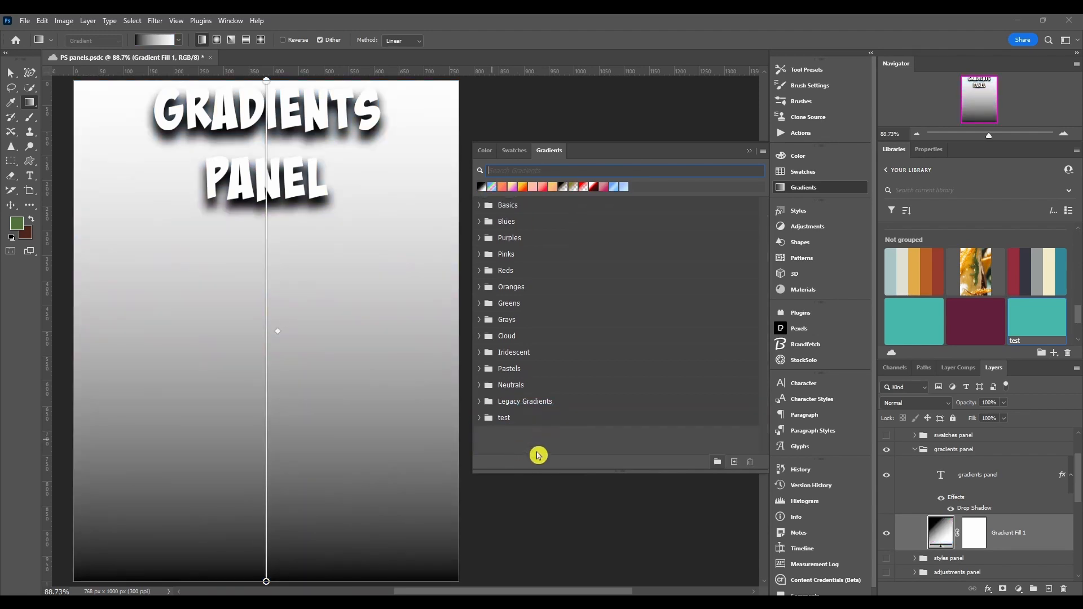
{"action": "left_click", "coordinate": [479, 418]}
{"action": "left_click", "coordinate": [577, 437]}
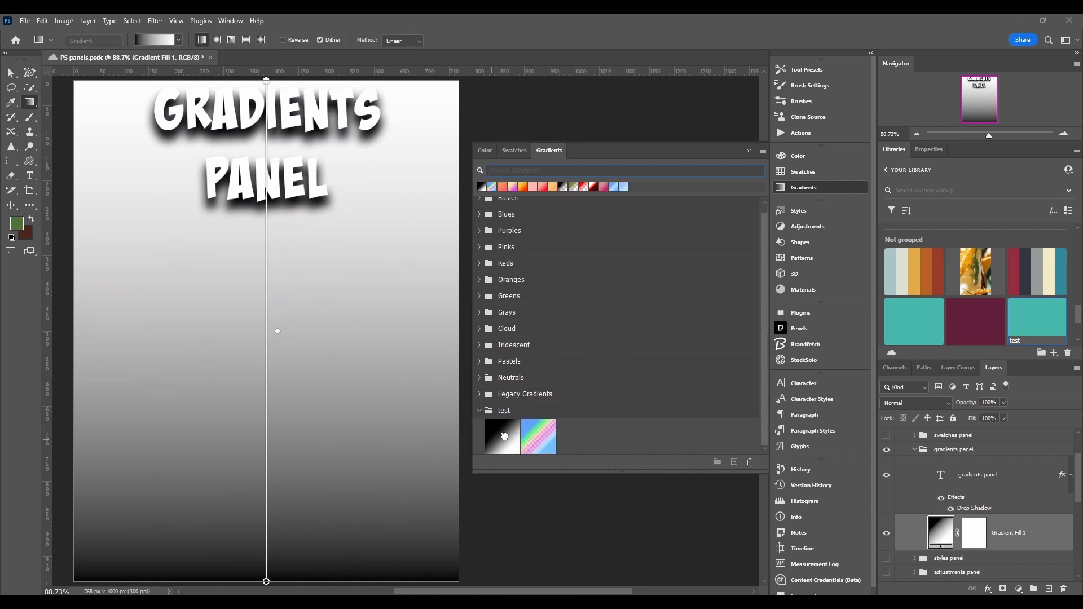
Drag both gradients back out of the test group.
{"action": "left_click", "coordinate": [479, 410]}
{"action": "left_click_drag", "start_coordinate": [525, 412], "coordinate": [550, 416]}
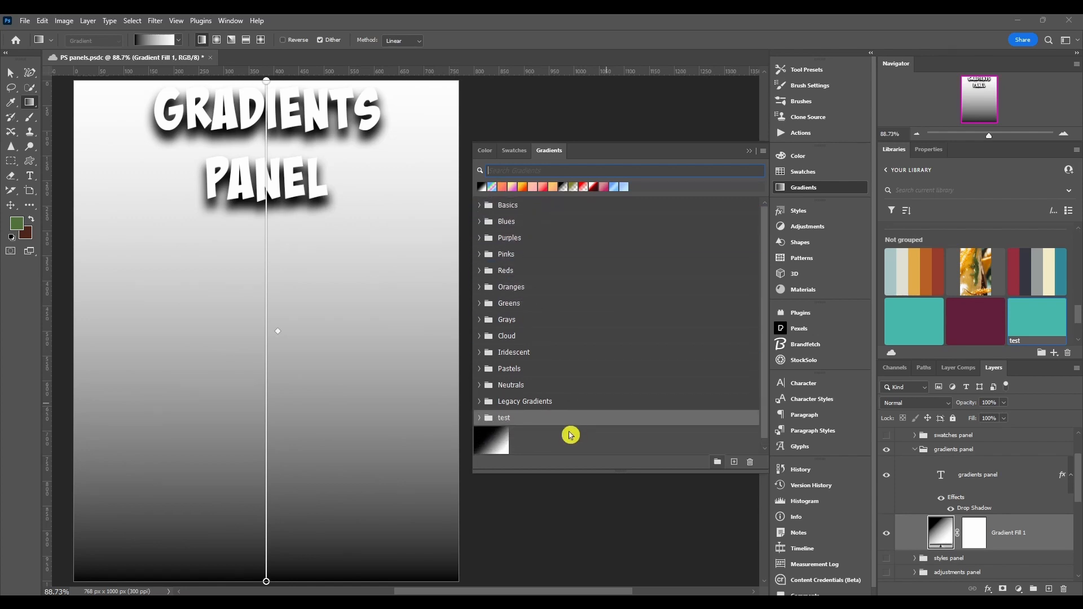
{"action": "left_click", "coordinate": [662, 439]}
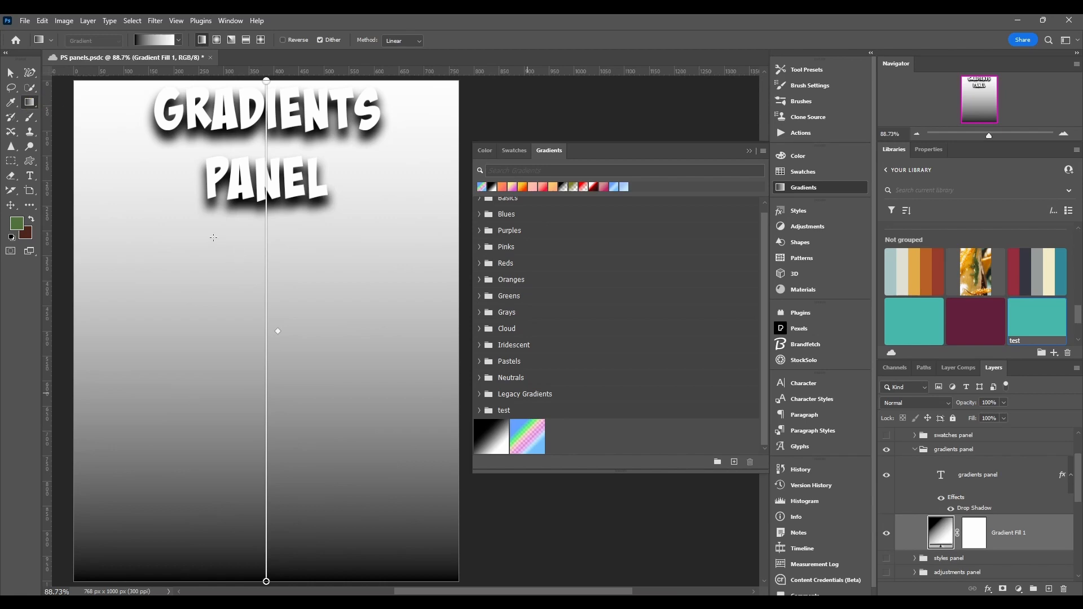
Redraw the gradient diagonally across the artboard and set its starting color stop to red.
{"action": "left_click_drag", "start_coordinate": [150, 175], "coordinate": [237, 300]}
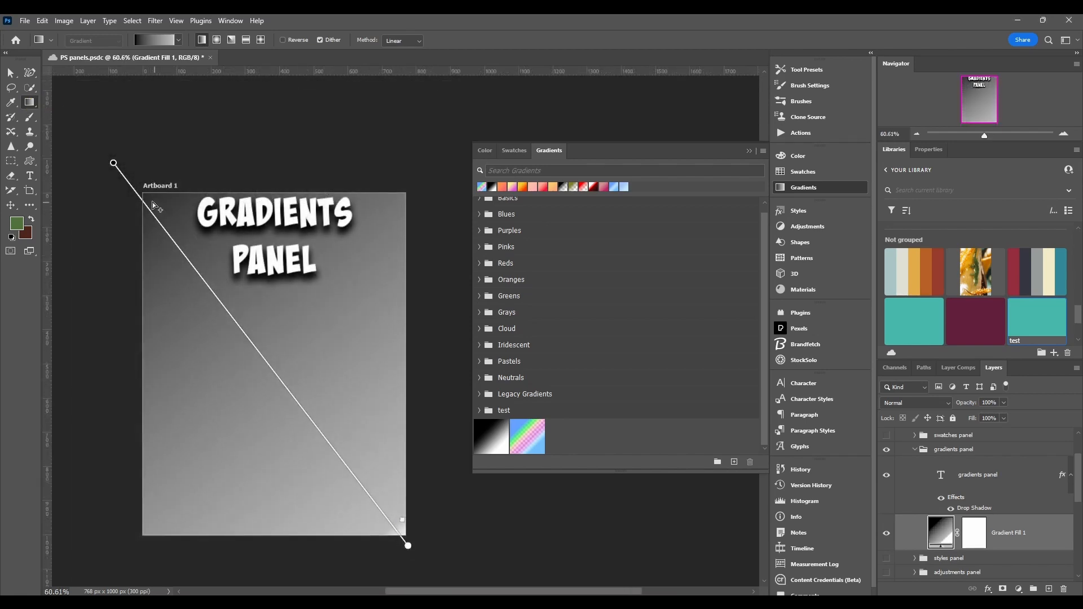
{"action": "double_click", "coordinate": [113, 163]}
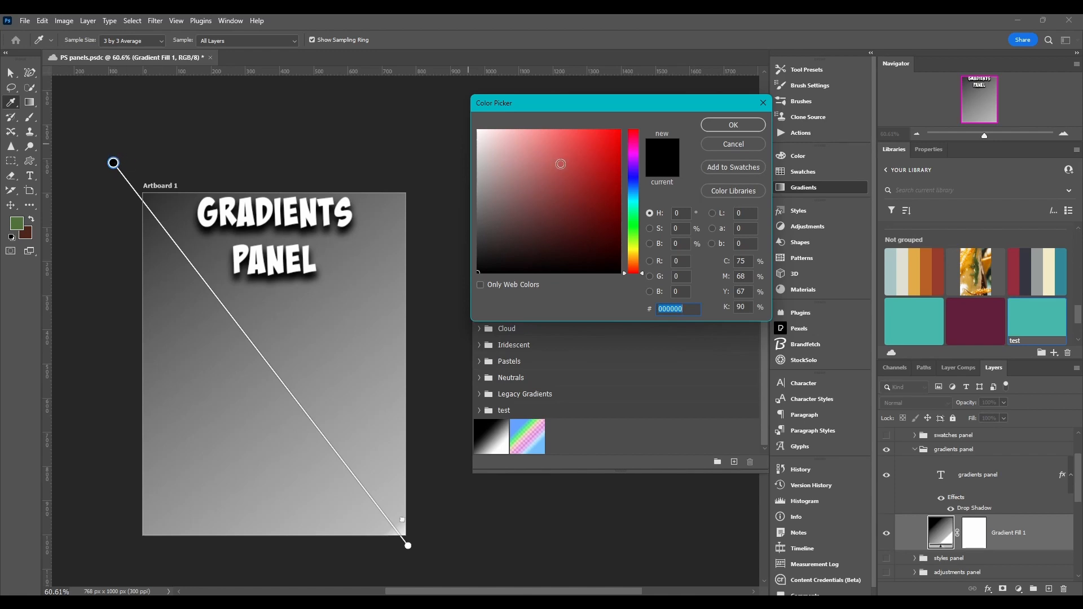
{"action": "left_click", "coordinate": [560, 164]}
{"action": "left_click", "coordinate": [712, 126]}
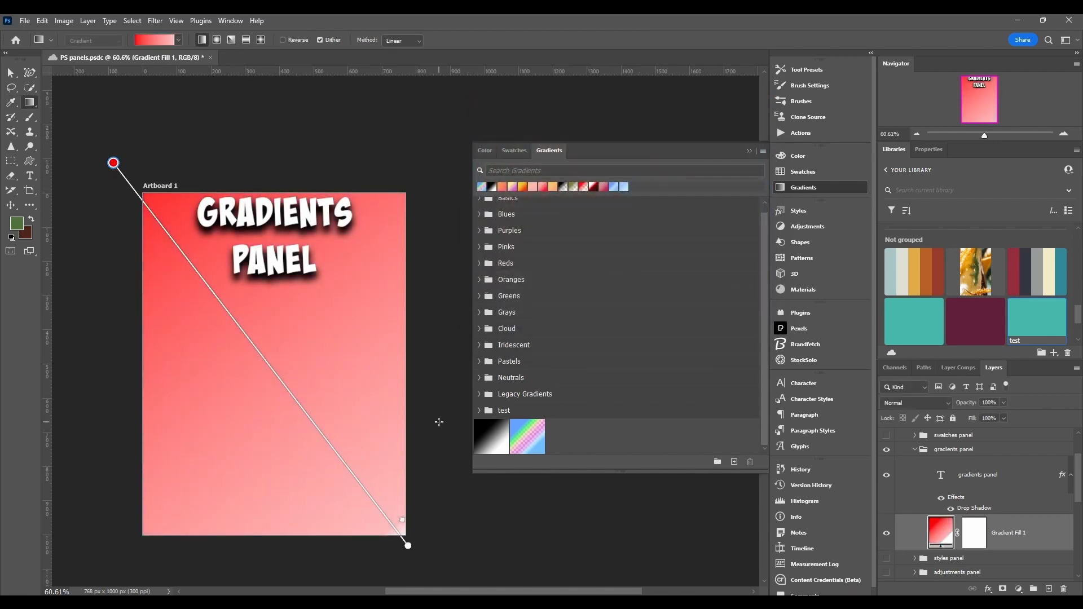
Set the gradient's end color stop to cyan.
{"action": "double_click", "coordinate": [407, 546]}
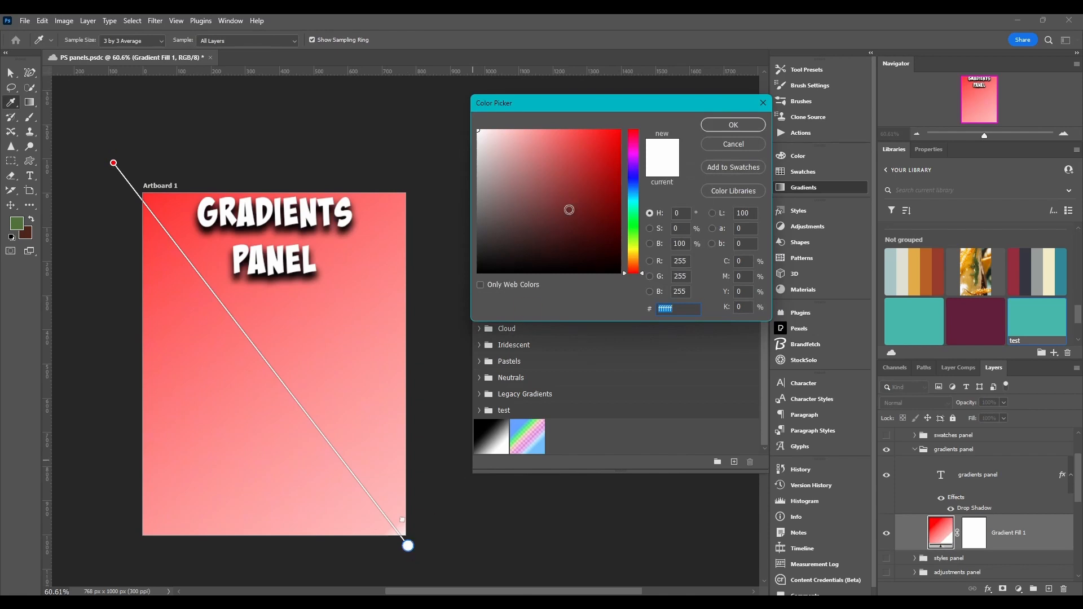
{"action": "left_click", "coordinate": [633, 183]}
{"action": "left_click", "coordinate": [604, 144]}
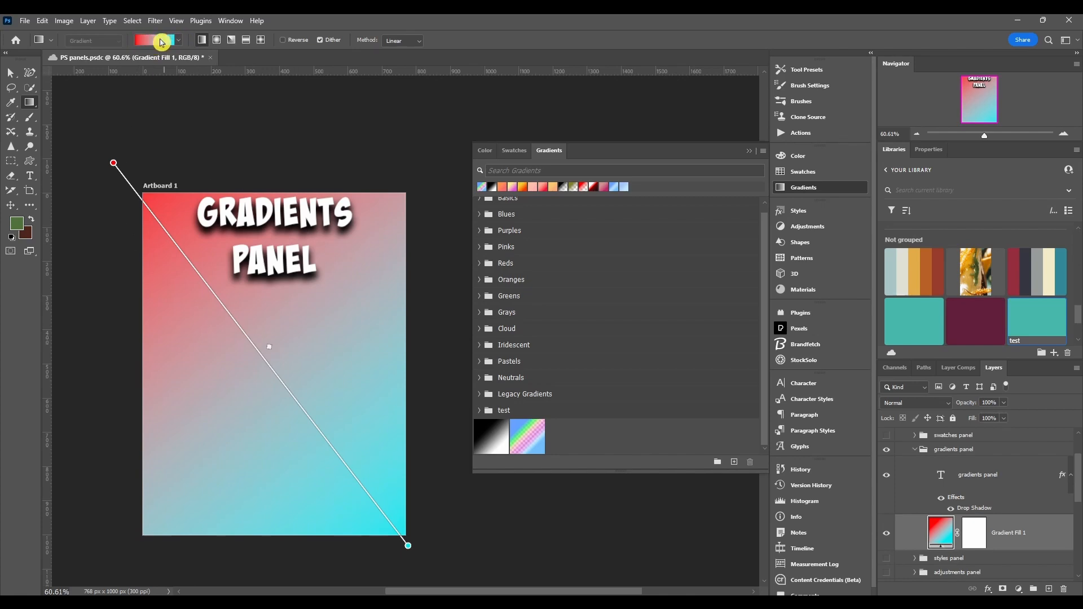
Save the current red-to-cyan gradient as a new preset named test from the gradient picker.
{"action": "left_click", "coordinate": [181, 45]}
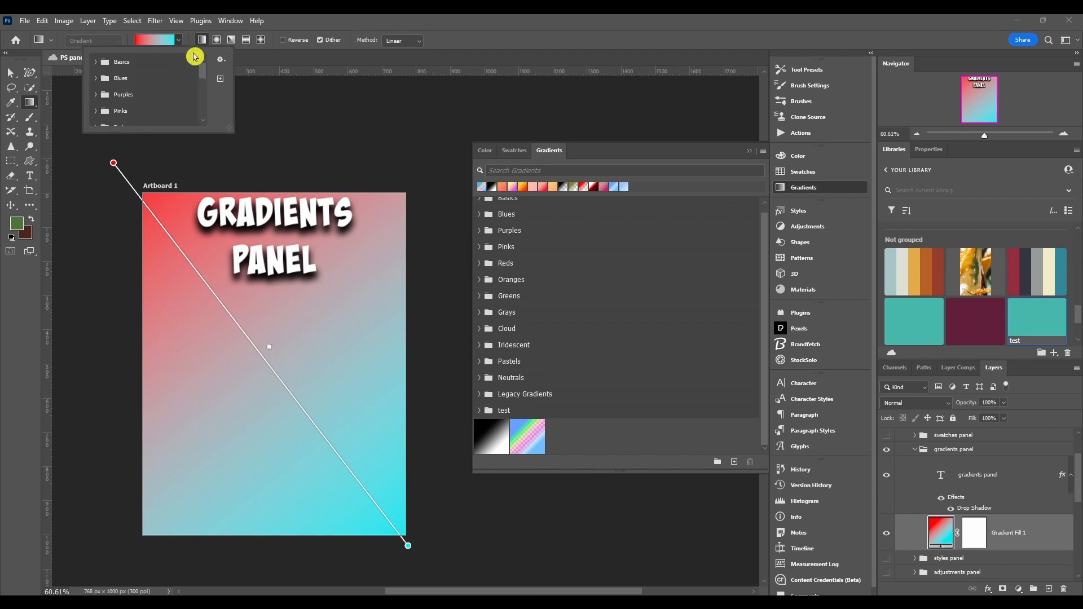
{"action": "left_click", "coordinate": [221, 80]}
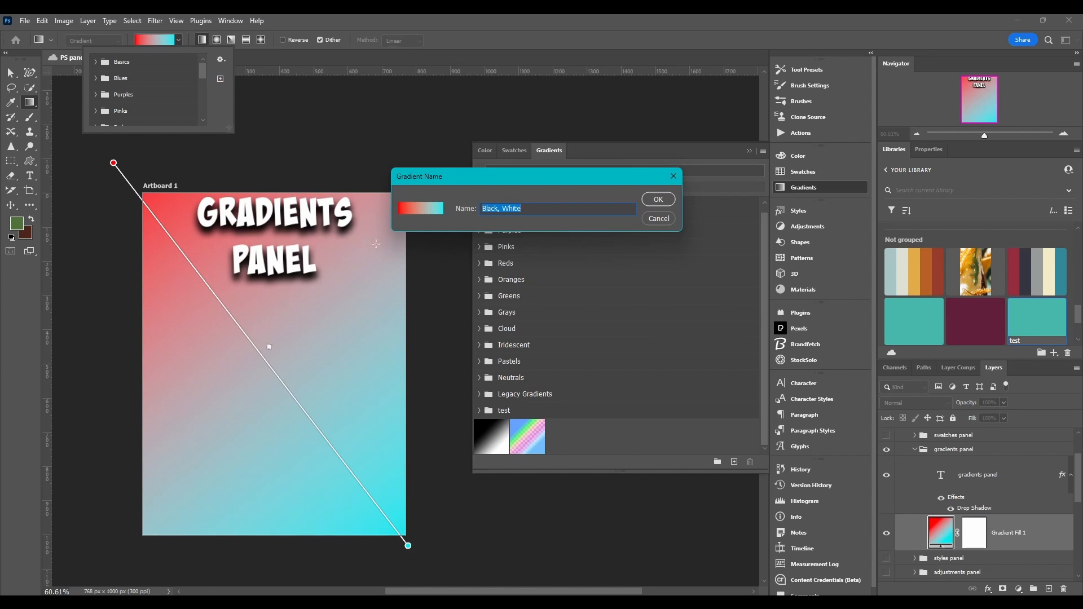
{"action": "left_click", "coordinate": [466, 214]}
{"action": "left_click", "coordinate": [522, 210]}
{"action": "type", "text": "test"}
{"action": "left_click", "coordinate": [479, 209]}
{"action": "left_click", "coordinate": [659, 201]}
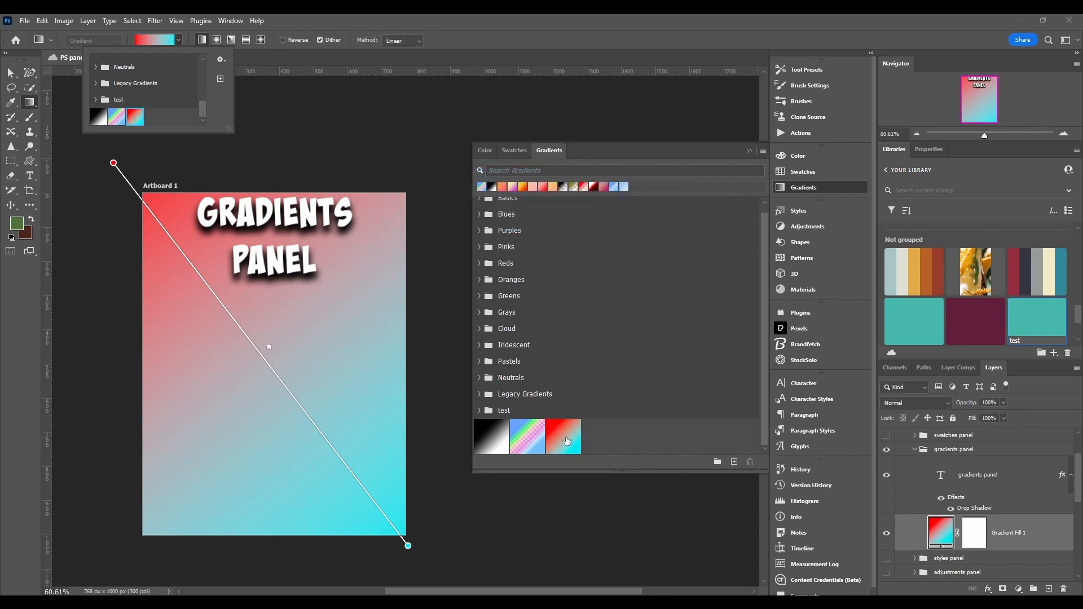
{"action": "left_click", "coordinate": [273, 60]}
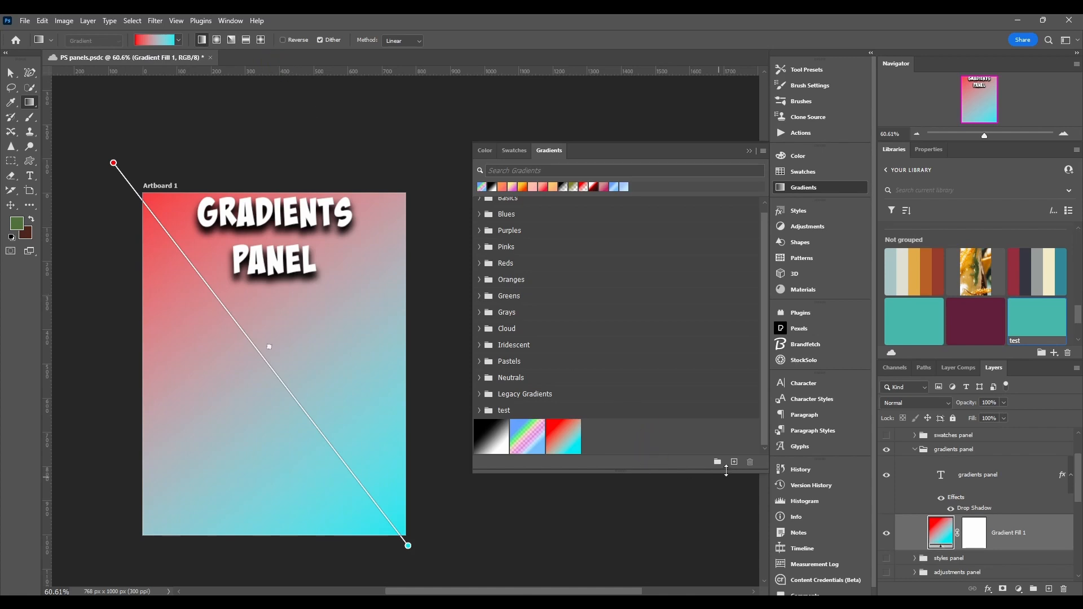
{"action": "left_click", "coordinate": [601, 440]}
{"action": "left_click", "coordinate": [178, 40]}
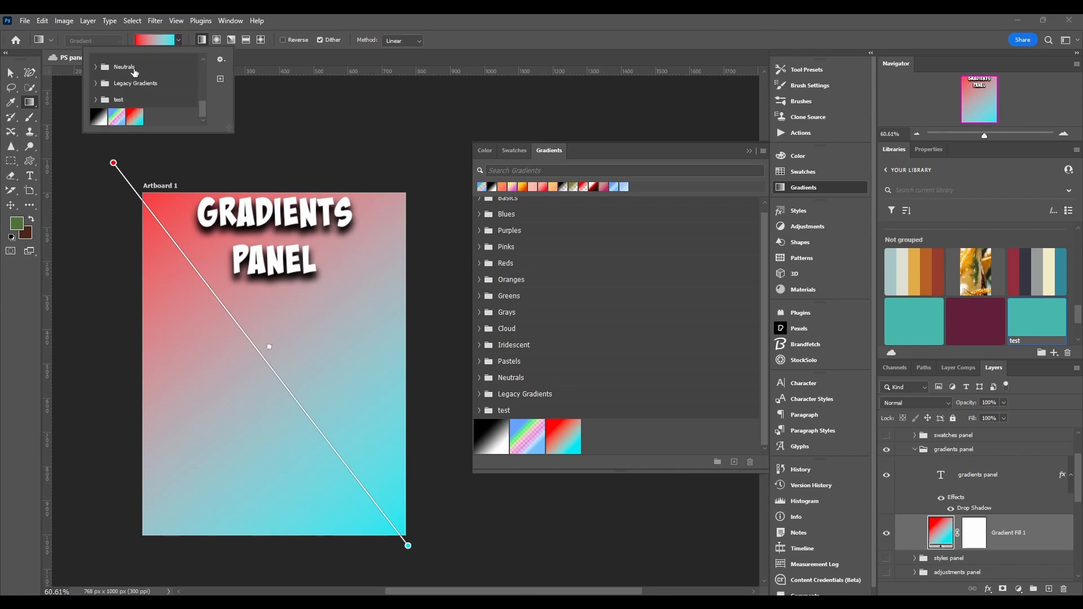
{"action": "left_click", "coordinate": [178, 40]}
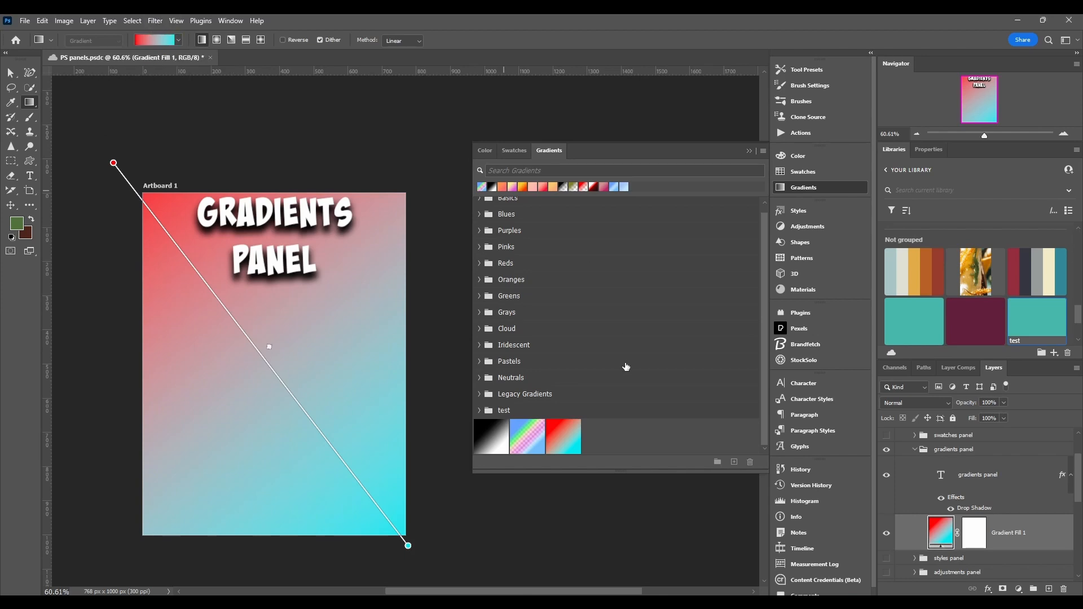
Open a new gradient in the Gradient Editor and switch its preset list through Text Only, Small Thumbnail, Large Thumbnail and Small List views.
{"action": "left_click", "coordinate": [735, 463]}
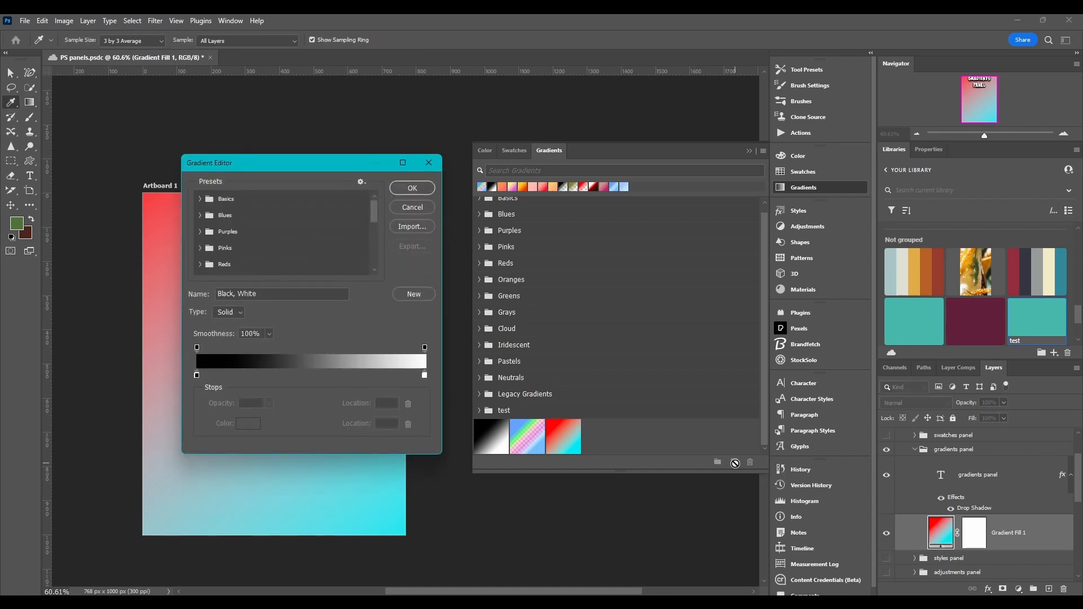
{"action": "left_click_drag", "start_coordinate": [316, 165], "coordinate": [313, 156]}
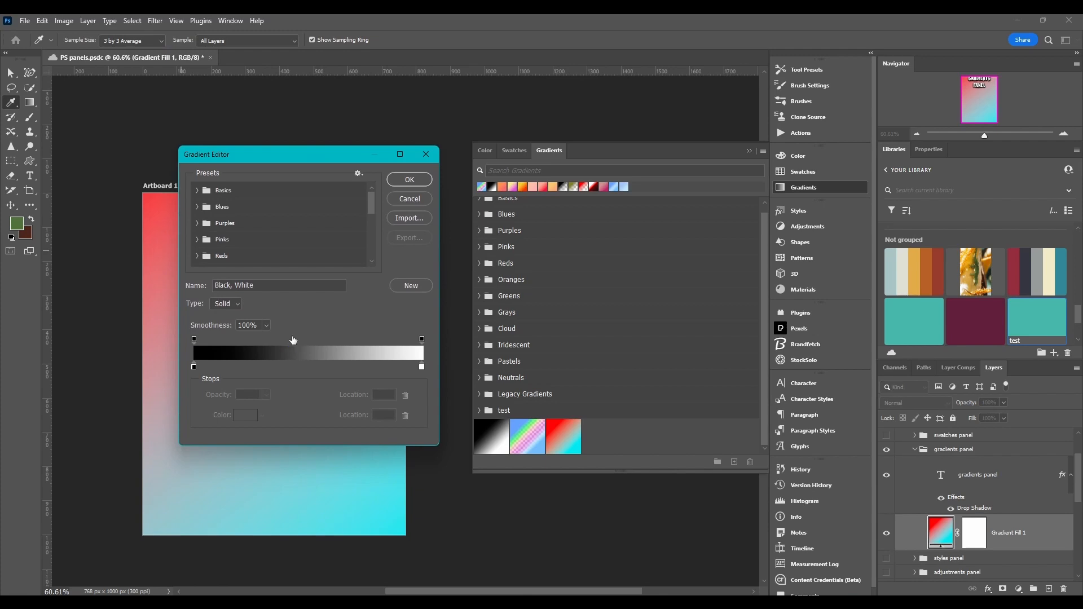
{"action": "left_click", "coordinate": [358, 174]}
{"action": "left_click", "coordinate": [357, 173]}
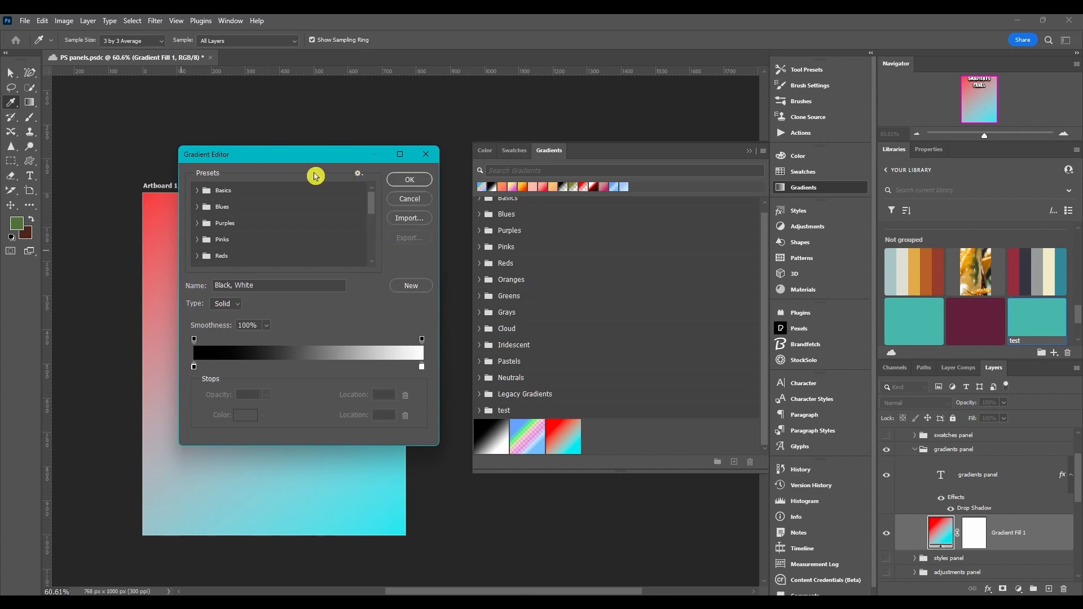
{"action": "left_click", "coordinate": [359, 174]}
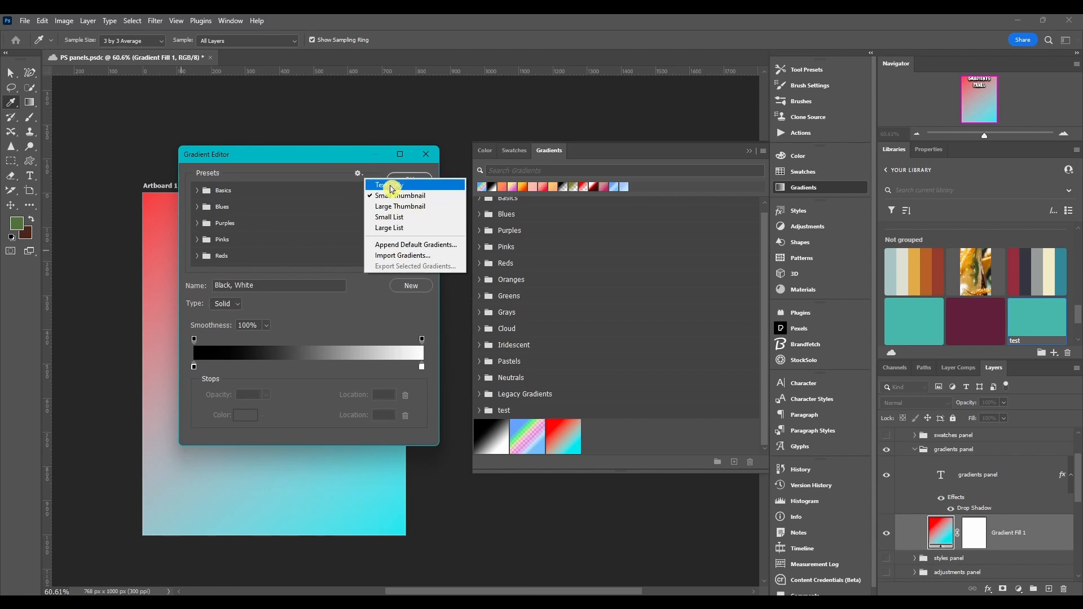
{"action": "left_click", "coordinate": [391, 185]}
{"action": "left_click", "coordinate": [358, 174]}
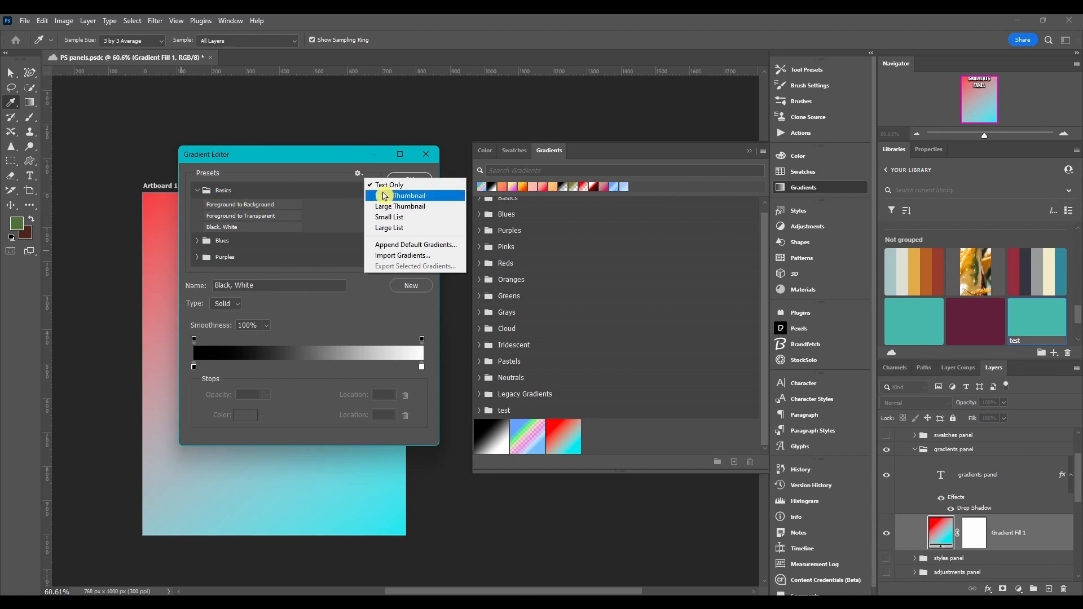
{"action": "left_click", "coordinate": [384, 197]}
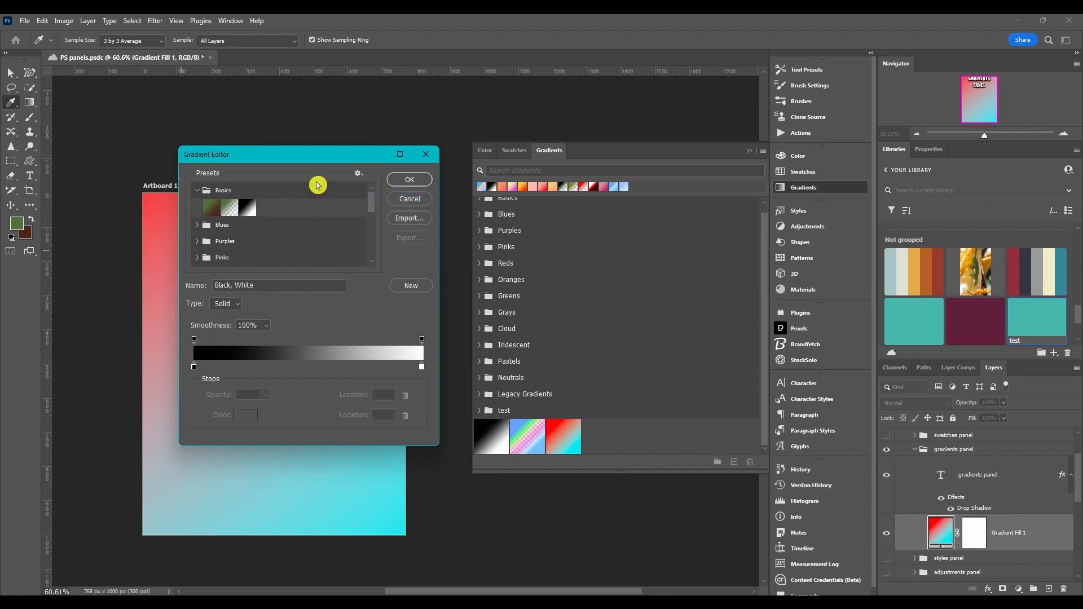
{"action": "left_click", "coordinate": [358, 176]}
{"action": "left_click", "coordinate": [388, 206]}
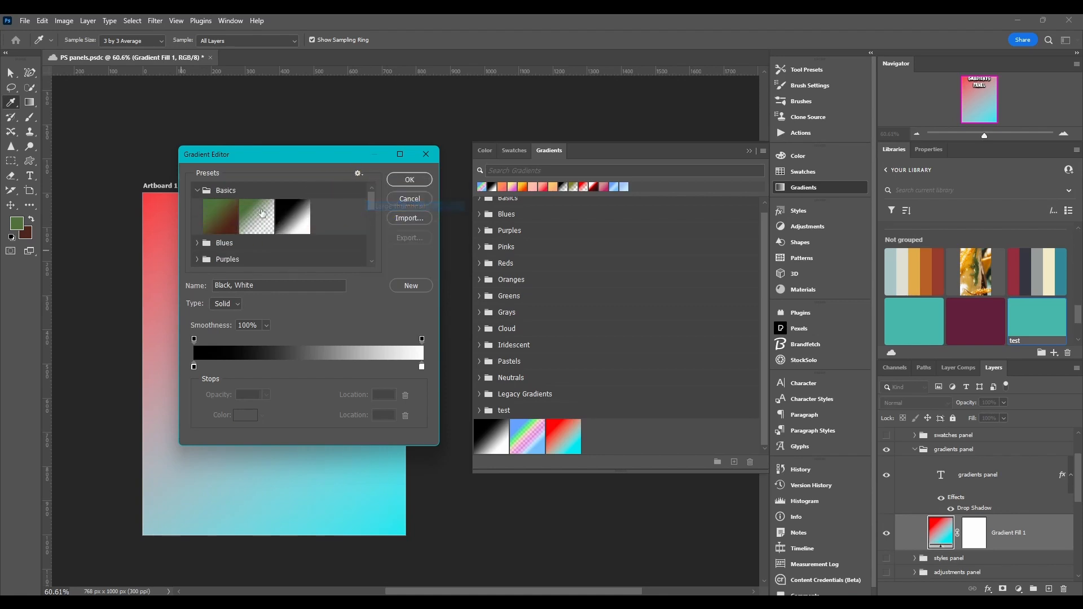
{"action": "left_click", "coordinate": [360, 176]}
{"action": "left_click", "coordinate": [389, 218]}
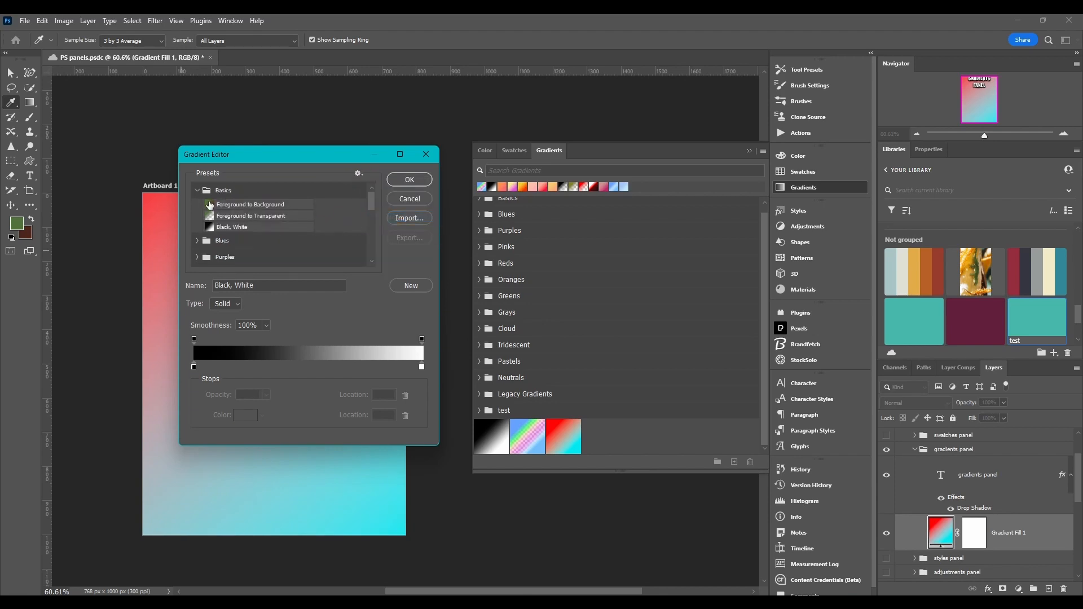
Append the default gradients to the preset list and scroll the Gradients panel to review the added groups.
{"action": "left_click", "coordinate": [358, 174]}
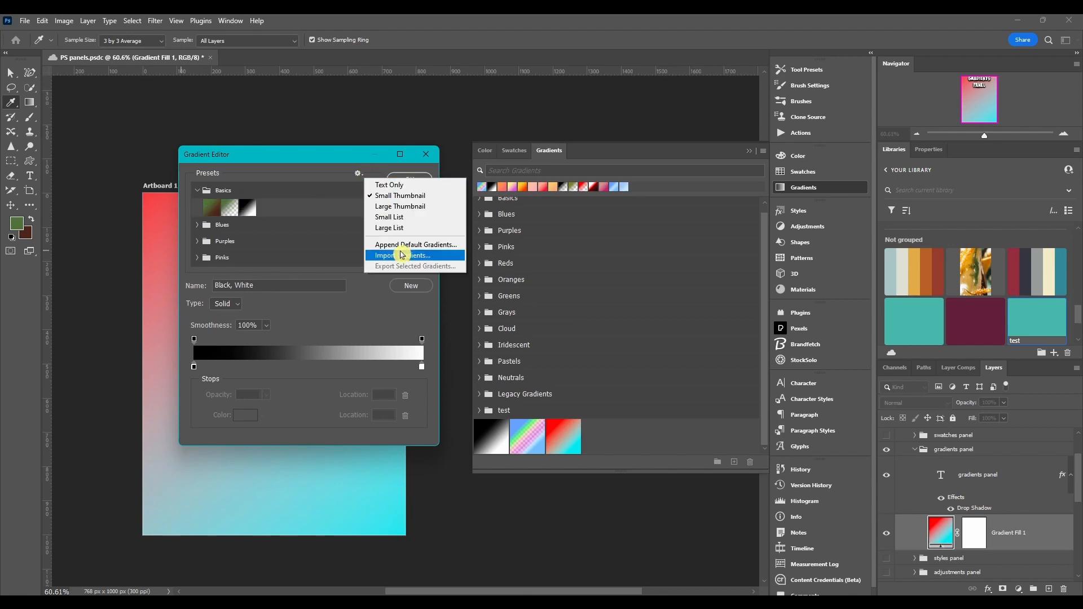
{"action": "left_click", "coordinate": [429, 245]}
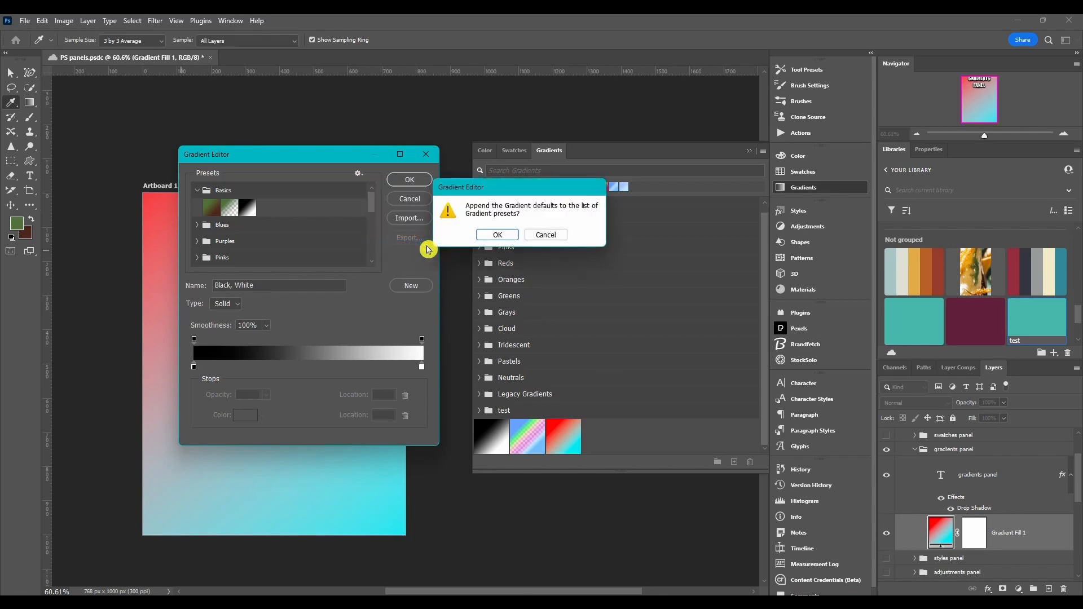
{"action": "left_click", "coordinate": [495, 234]}
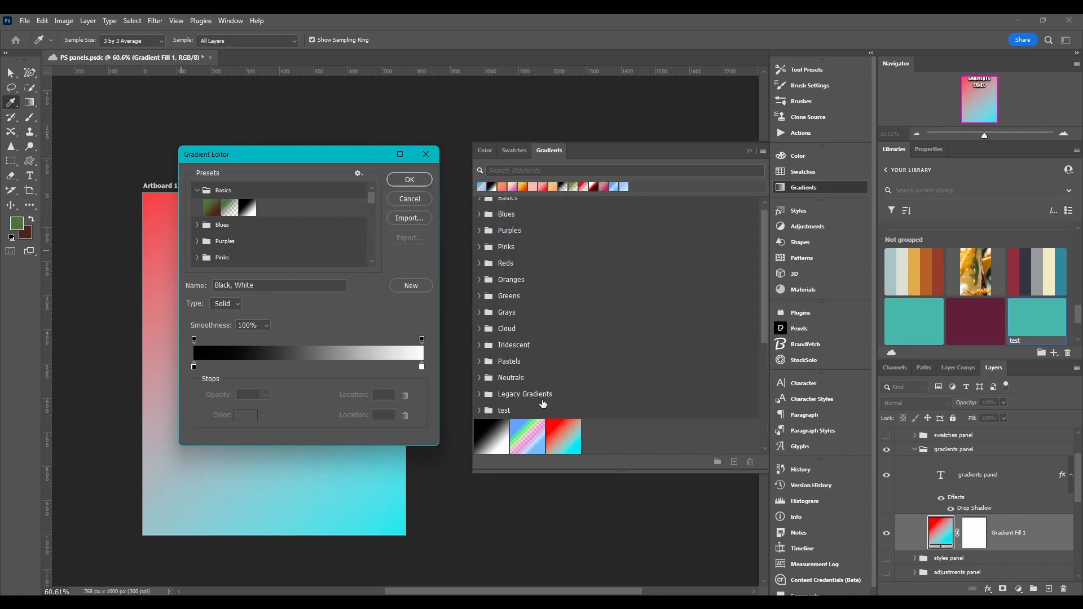
{"action": "scroll", "coordinate": [543, 415], "scroll_direction": "down", "scroll_amount": 4}
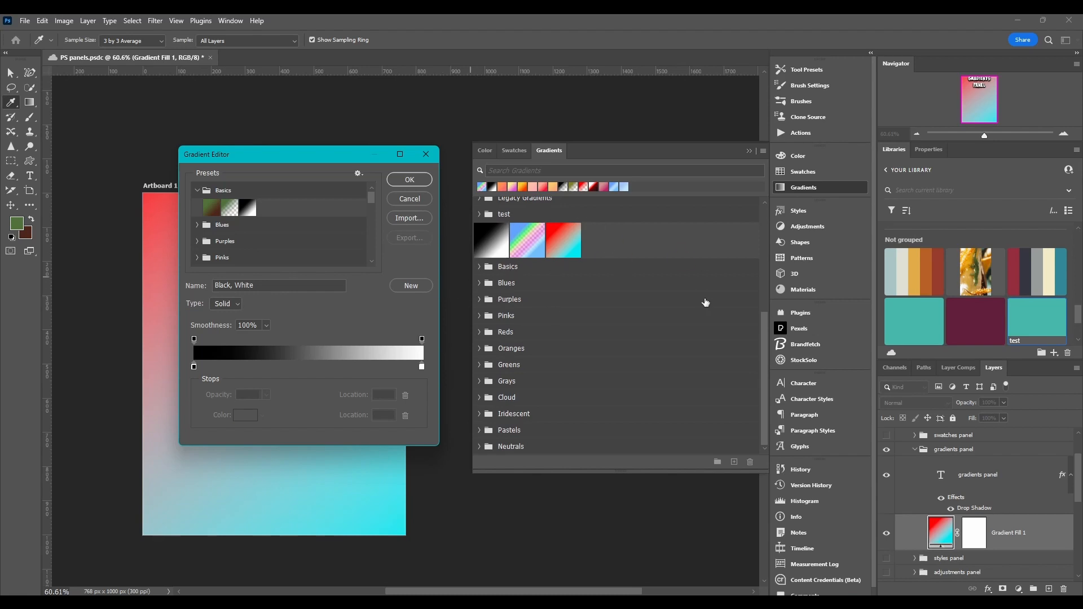
{"action": "left_click_drag", "start_coordinate": [764, 326], "coordinate": [763, 215]}
Browse the Import Gradients file dialog and the presets menu without loading anything.
{"action": "left_click", "coordinate": [357, 173]}
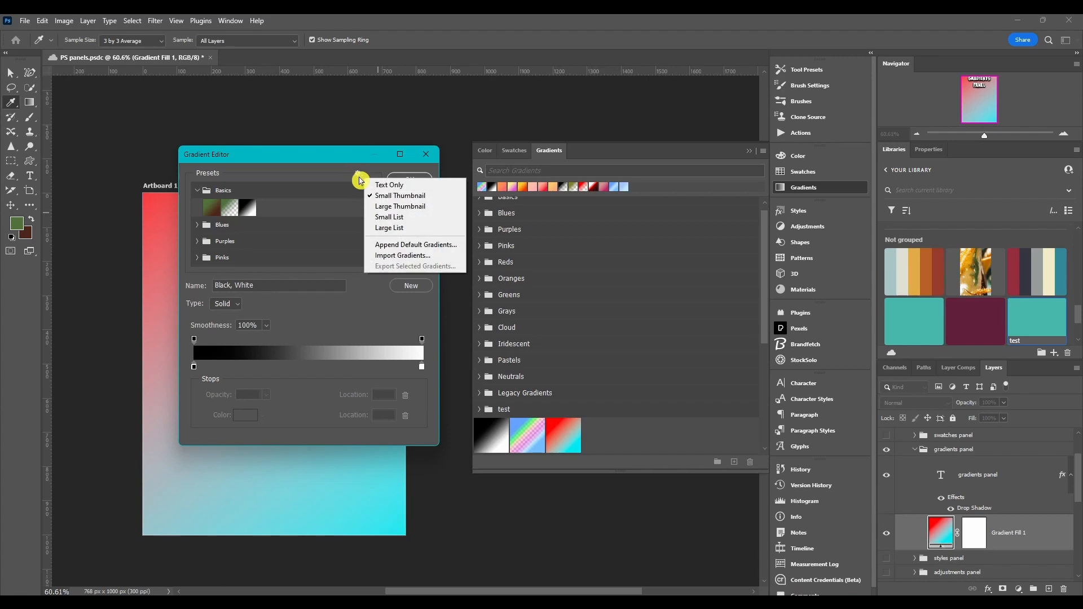
{"action": "left_click", "coordinate": [387, 259]}
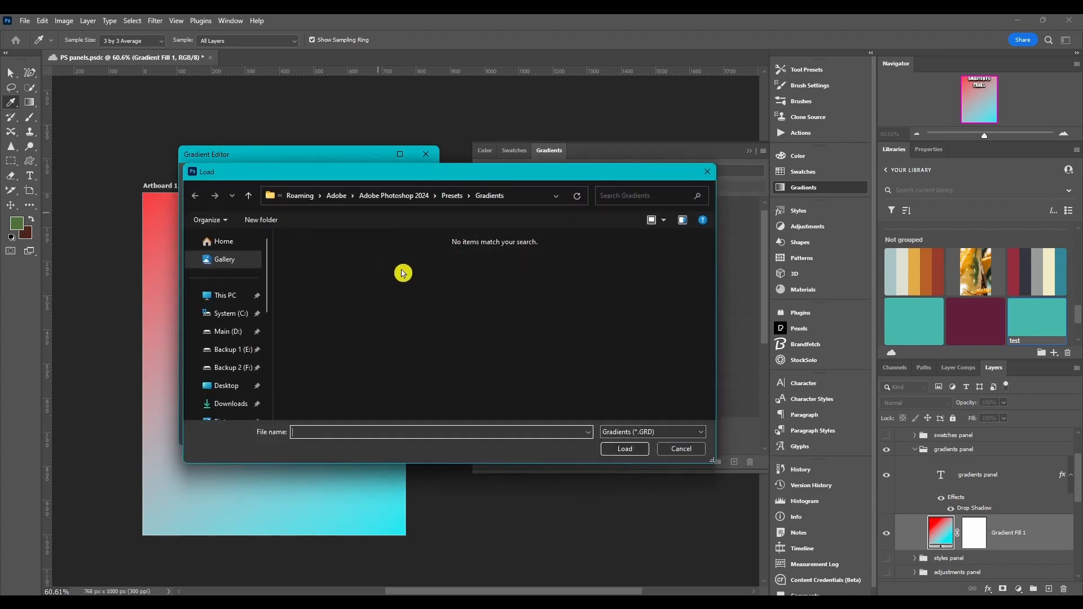
{"action": "left_click_drag", "start_coordinate": [359, 172], "coordinate": [402, 134]}
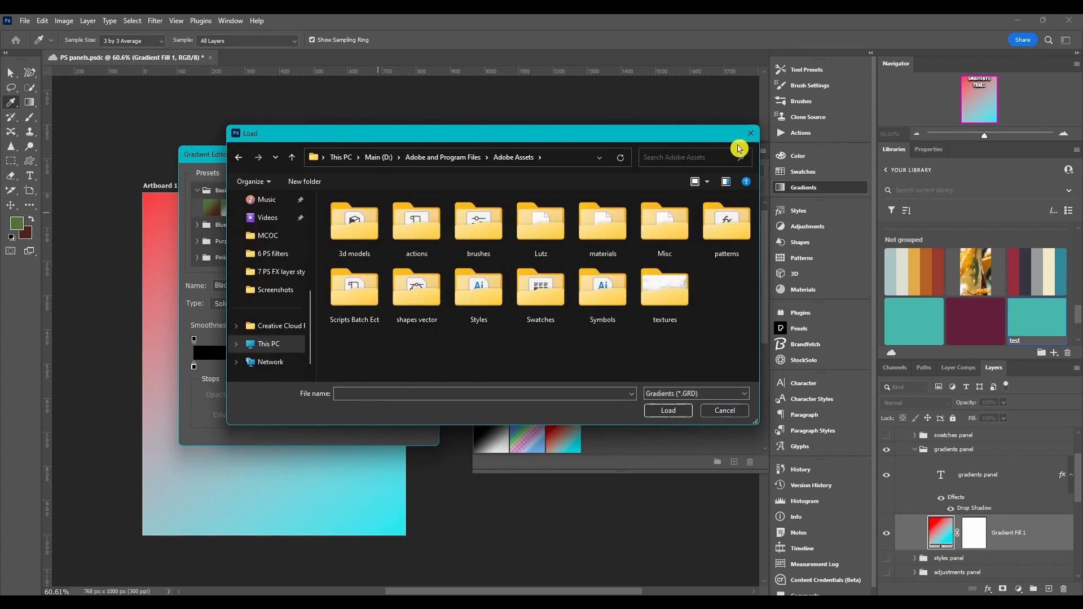
{"action": "left_click", "coordinate": [751, 133]}
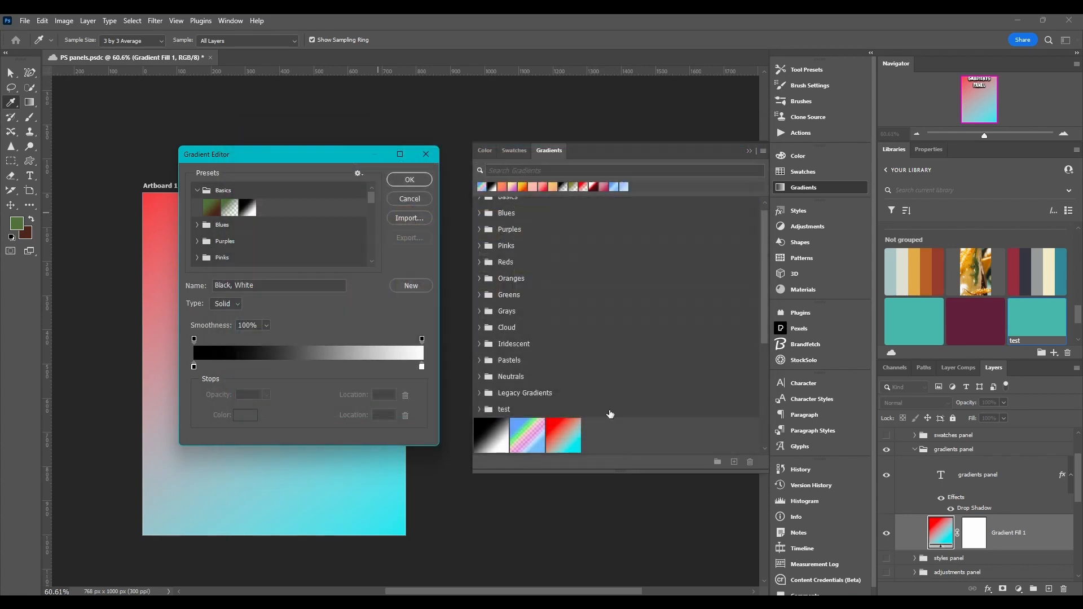
{"action": "left_click", "coordinate": [357, 176]}
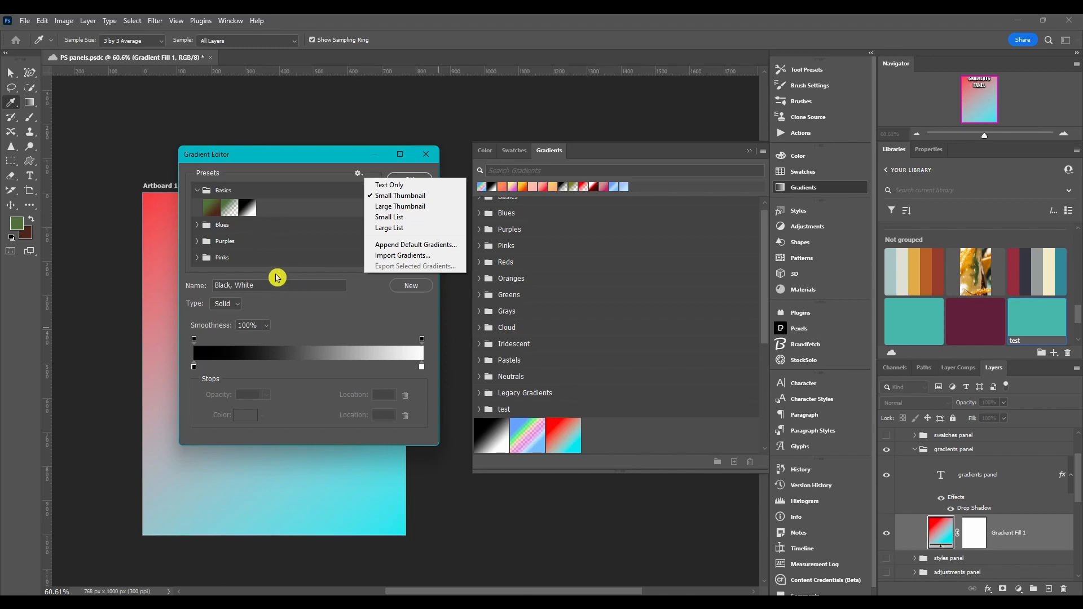
{"action": "left_click", "coordinate": [335, 181]}
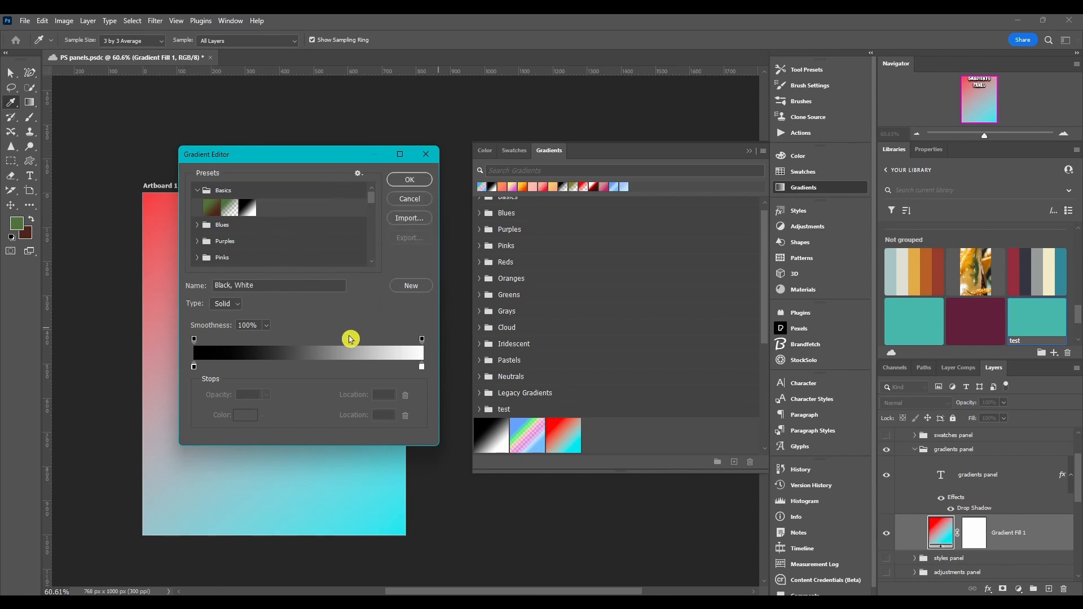
Switch the gradient type to Noise to preview its options, then return it to Solid.
{"action": "left_click", "coordinate": [262, 294]}
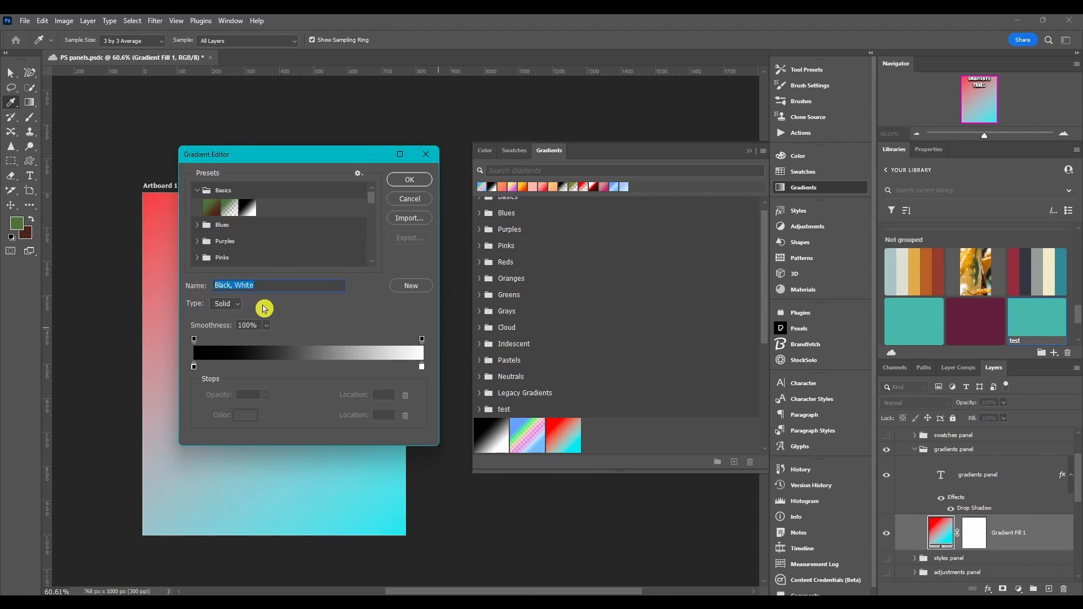
{"action": "left_click", "coordinate": [237, 304]}
{"action": "left_click", "coordinate": [233, 323]}
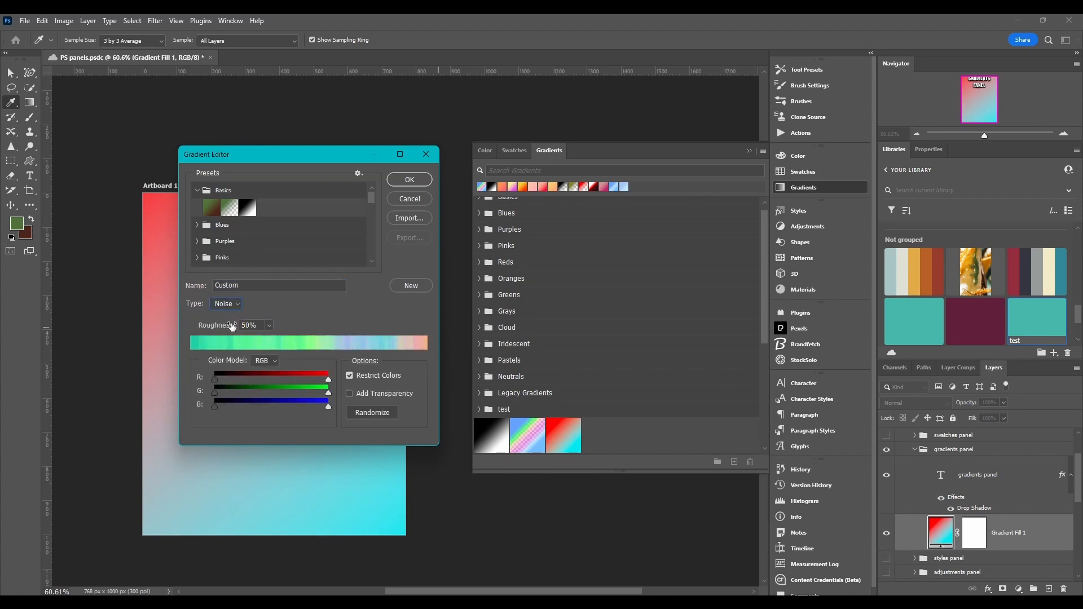
{"action": "left_click", "coordinate": [236, 305]}
{"action": "left_click", "coordinate": [236, 317]}
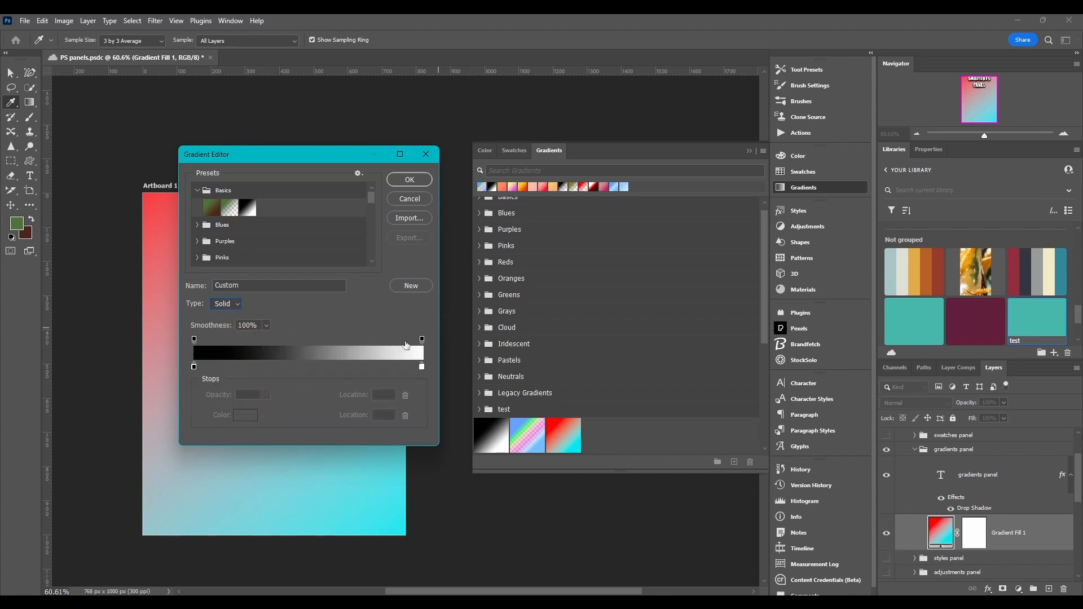
{"action": "left_click", "coordinate": [234, 303]}
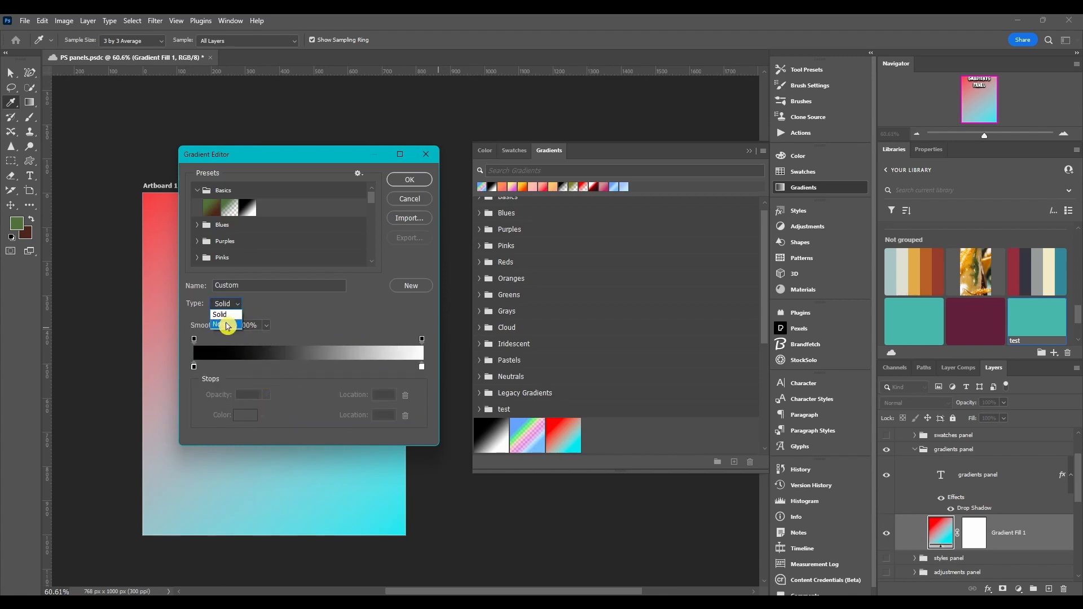
{"action": "left_click", "coordinate": [226, 325]}
Try adjusting the gradient's Smoothness slider.
{"action": "left_click", "coordinate": [266, 326]}
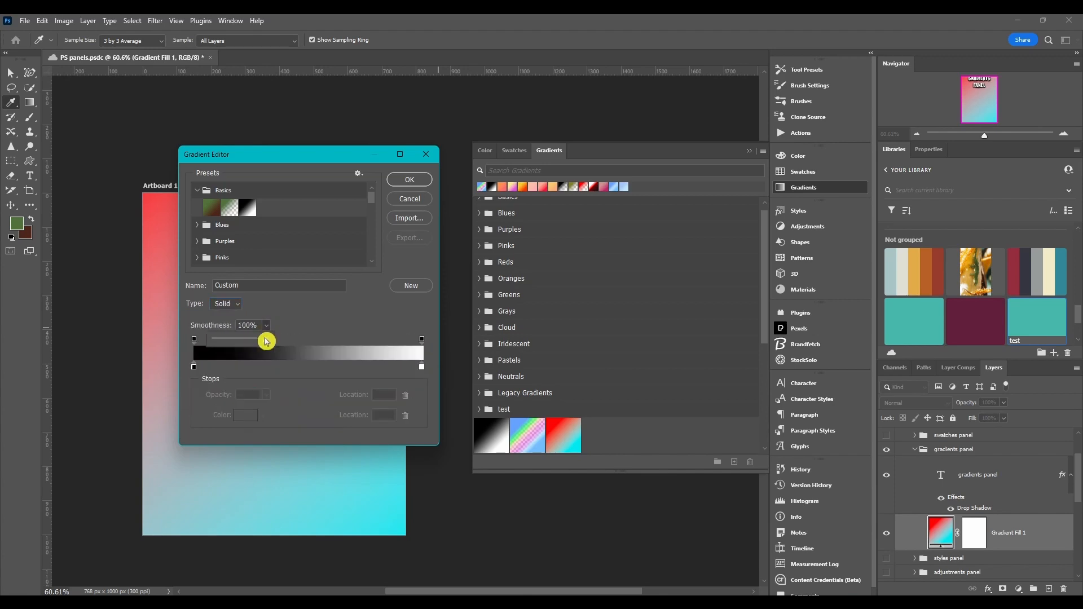
{"action": "mouse_move", "coordinate": [267, 342]}
{"action": "left_mouse_down"}
{"action": "mouse_move", "coordinate": [209, 342]}
{"action": "mouse_move", "coordinate": [284, 345]}
{"action": "mouse_move", "coordinate": [203, 348]}
{"action": "mouse_move", "coordinate": [276, 343]}
{"action": "left_mouse_up"}
{"action": "left_click", "coordinate": [216, 351]}
{"action": "left_click", "coordinate": [300, 323]}
Try dragging the gradient's opacity stops along the gradient bar.
{"action": "left_click", "coordinate": [193, 367]}
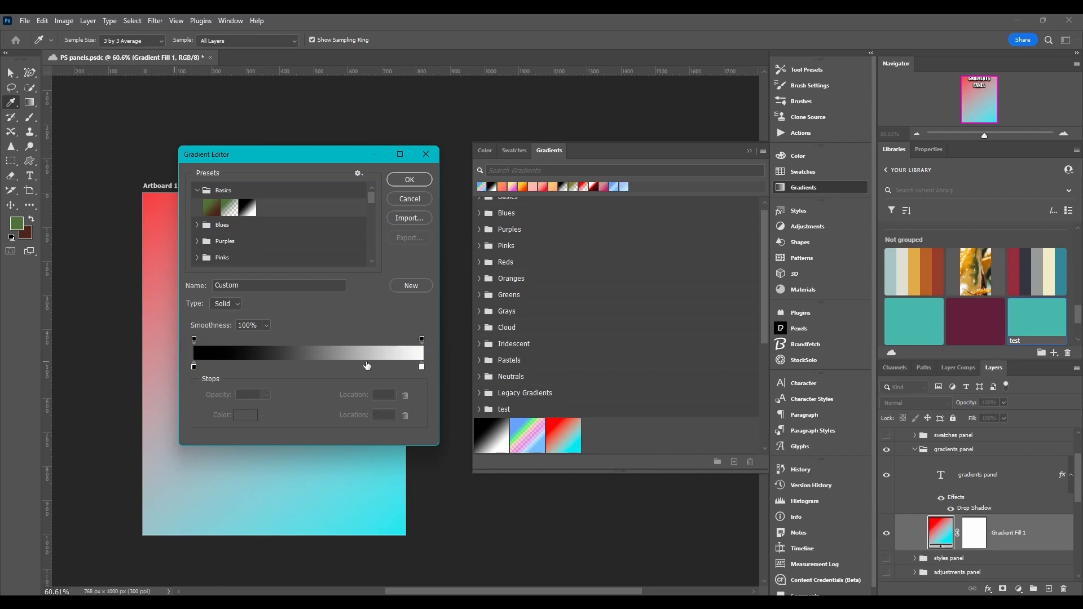
{"action": "mouse_move", "coordinate": [194, 339]}
{"action": "left_mouse_down"}
{"action": "mouse_move", "coordinate": [255, 345]}
{"action": "mouse_move", "coordinate": [185, 343]}
{"action": "left_mouse_up"}
{"action": "left_click_drag", "start_coordinate": [423, 340], "coordinate": [438, 369]}
{"action": "left_click_drag", "start_coordinate": [391, 338], "coordinate": [435, 339]}
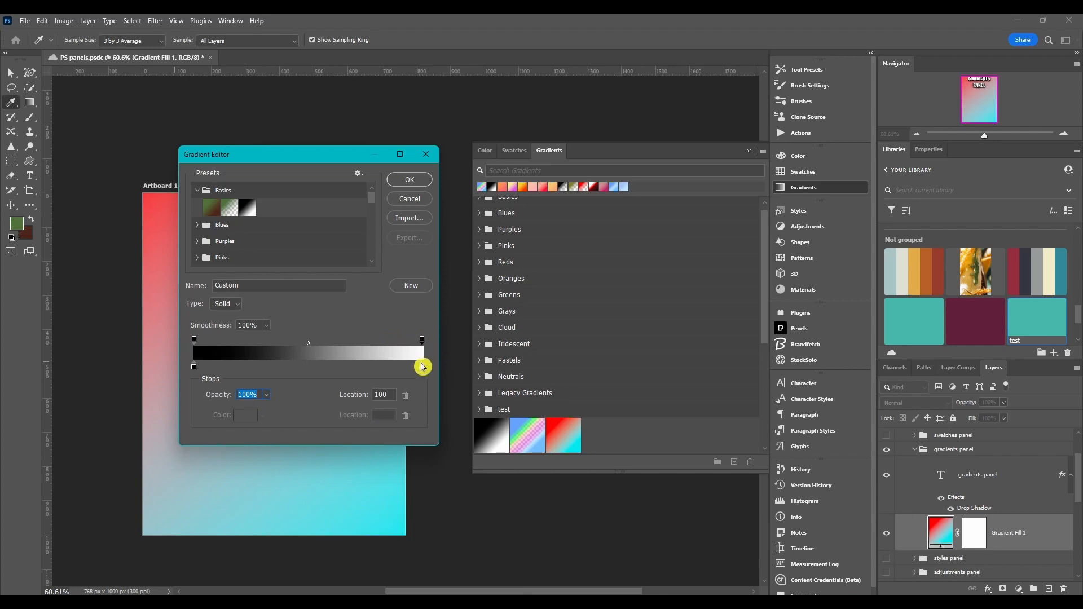
Set the gradient's left color stop to cyan 00e7fc in the Color Picker.
{"action": "left_click", "coordinate": [194, 367]}
{"action": "double_click", "coordinate": [194, 368]}
{"action": "left_click", "coordinate": [765, 105]}
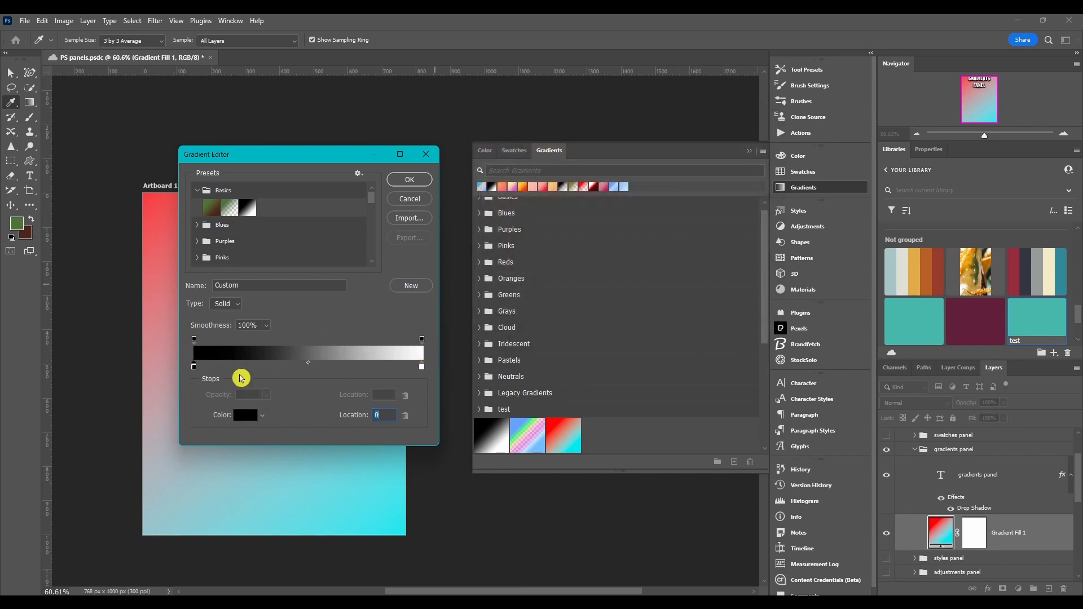
{"action": "double_click", "coordinate": [194, 367]}
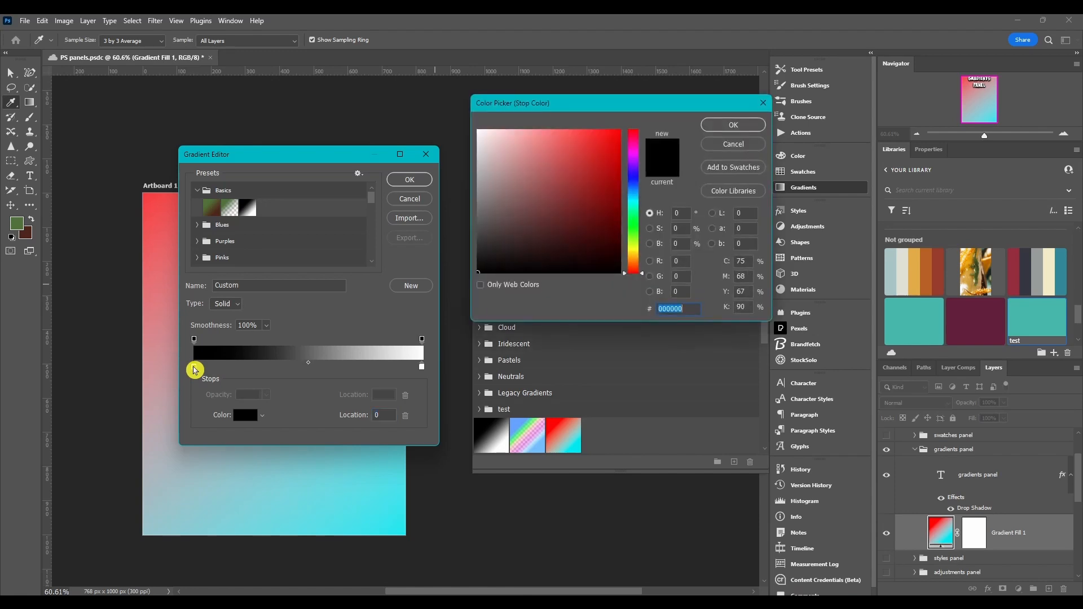
{"action": "mouse_move", "coordinate": [569, 102]}
{"action": "left_mouse_down"}
{"action": "mouse_move", "coordinate": [554, 102]}
{"action": "mouse_move", "coordinate": [564, 106]}
{"action": "left_mouse_up"}
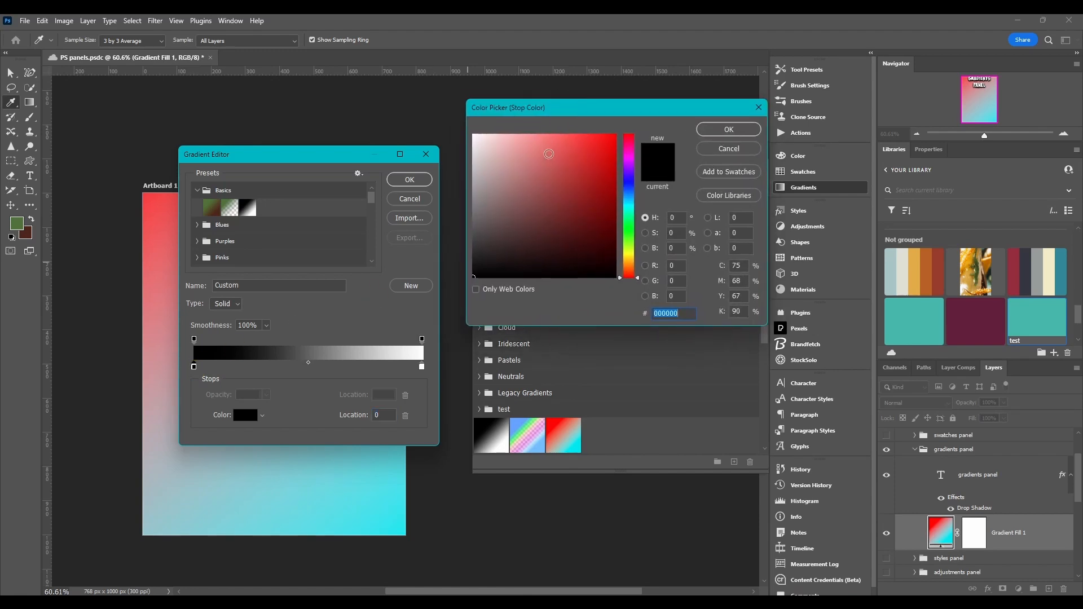
{"action": "left_click", "coordinate": [615, 137]}
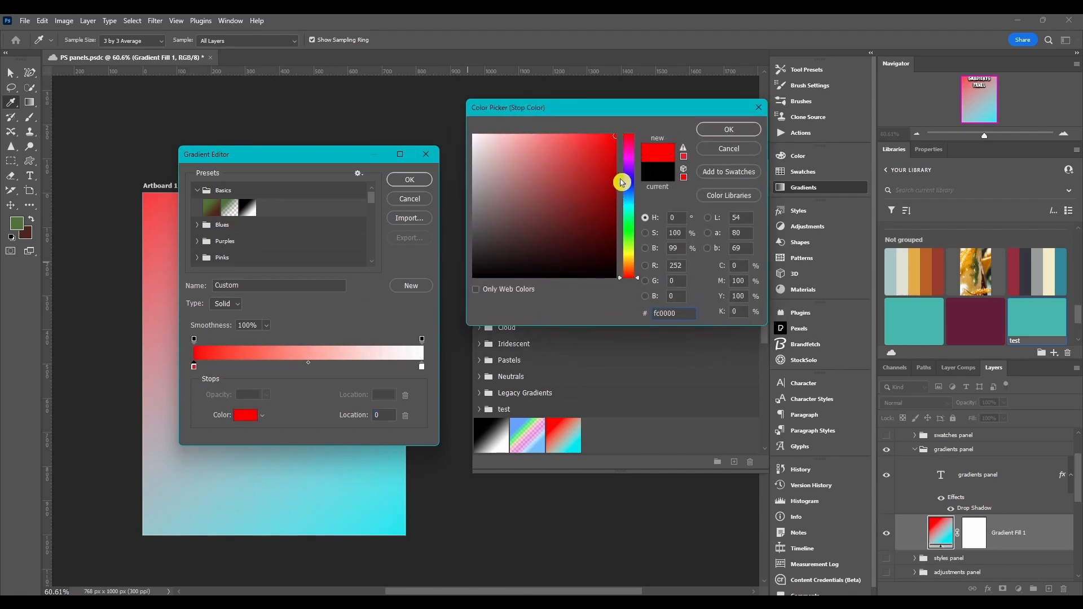
{"action": "left_click_drag", "start_coordinate": [628, 160], "coordinate": [634, 205]}
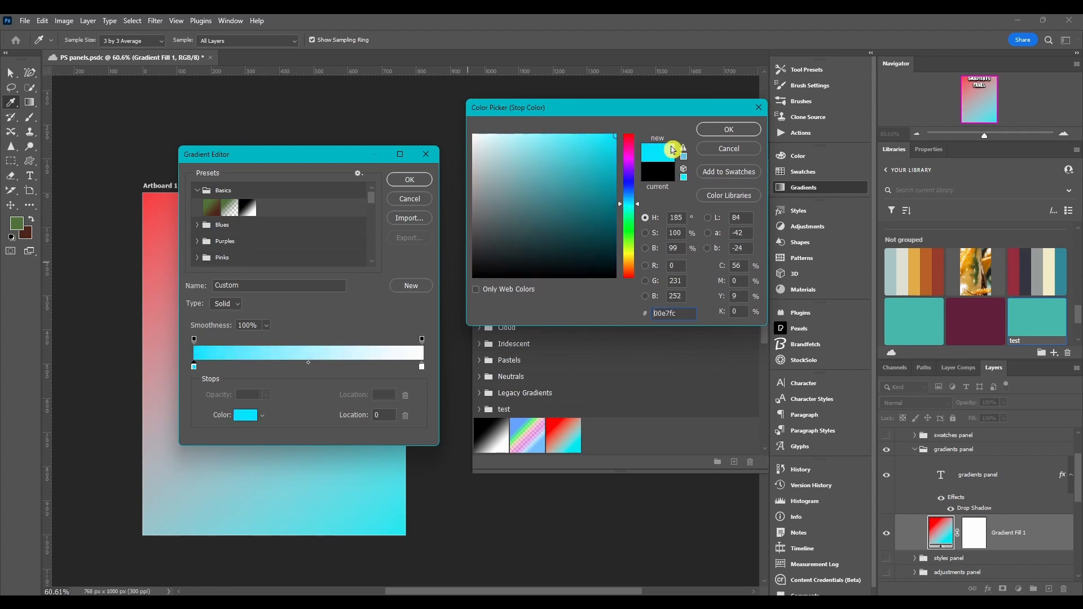
{"action": "left_click", "coordinate": [727, 129]}
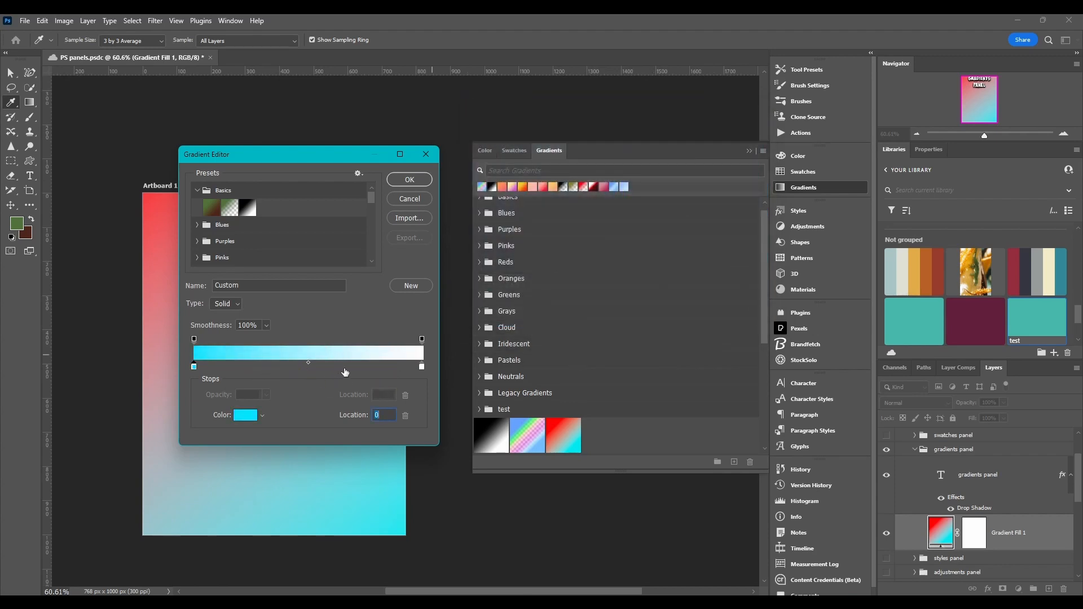
Set the gradient's right color stop to yellow e6eb5f in the Color Picker.
{"action": "left_click", "coordinate": [423, 370]}
{"action": "double_click", "coordinate": [424, 371]}
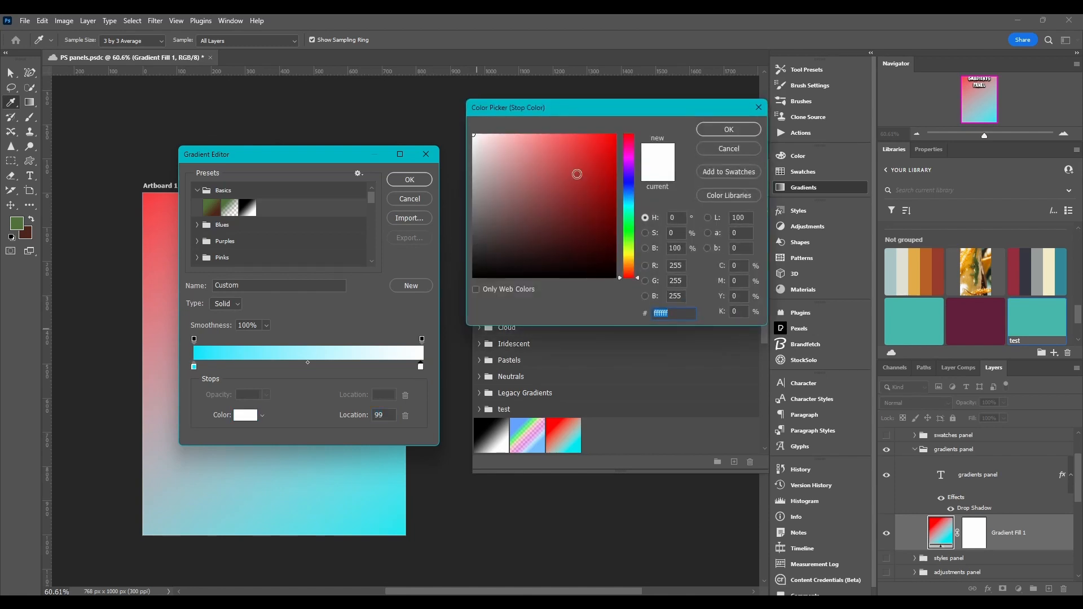
{"action": "left_click_drag", "start_coordinate": [630, 248], "coordinate": [631, 253]}
{"action": "left_click", "coordinate": [598, 147]}
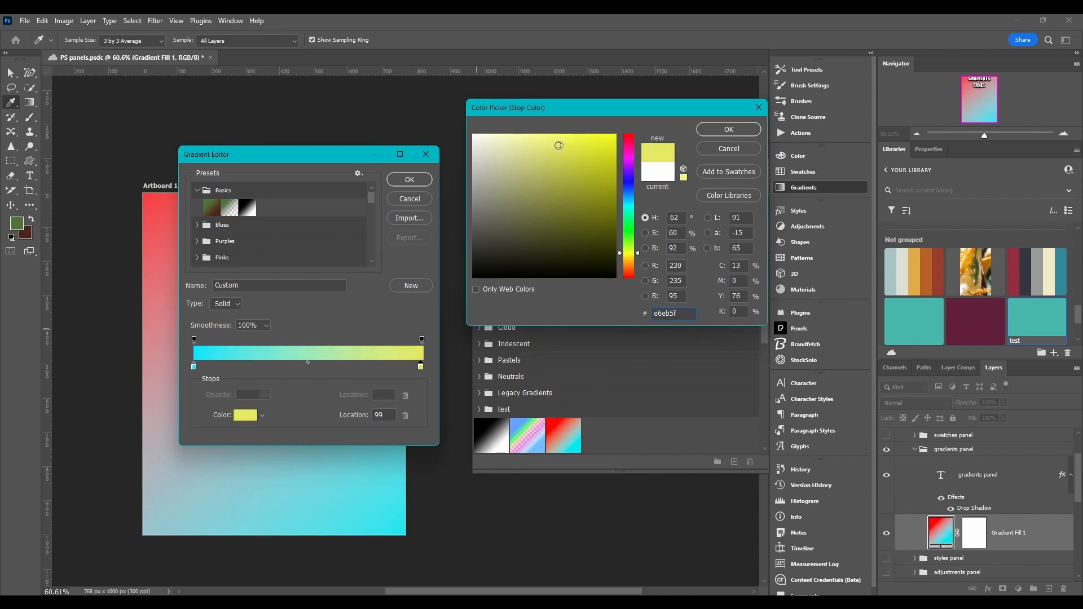
{"action": "left_click", "coordinate": [719, 131]}
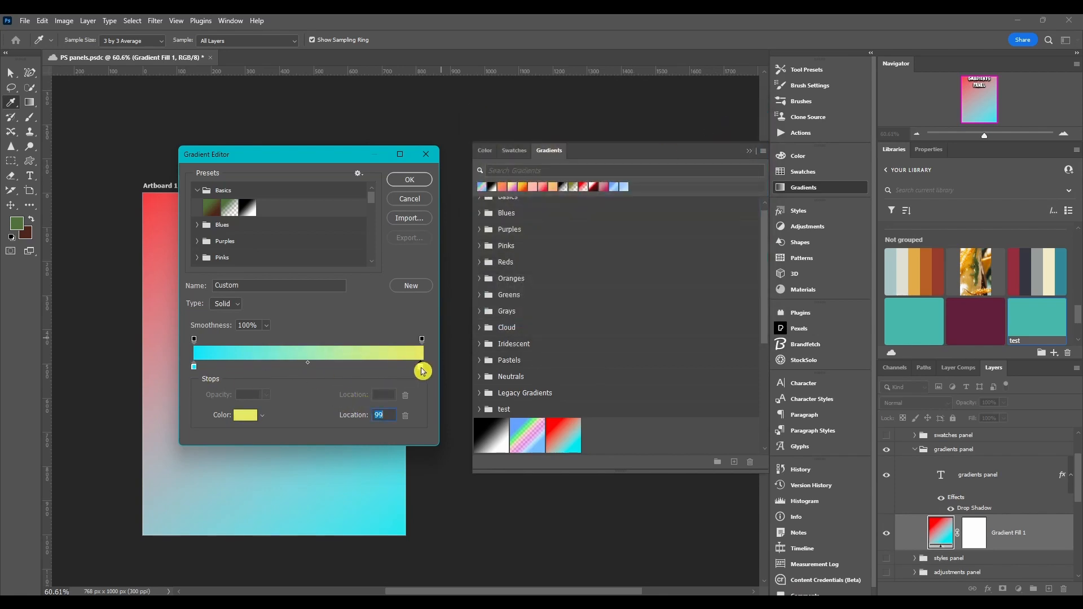
Try sliding the left and right color stops toward the middle of the gradient bar and back to the ends.
{"action": "left_click_drag", "start_coordinate": [422, 372], "coordinate": [335, 371]}
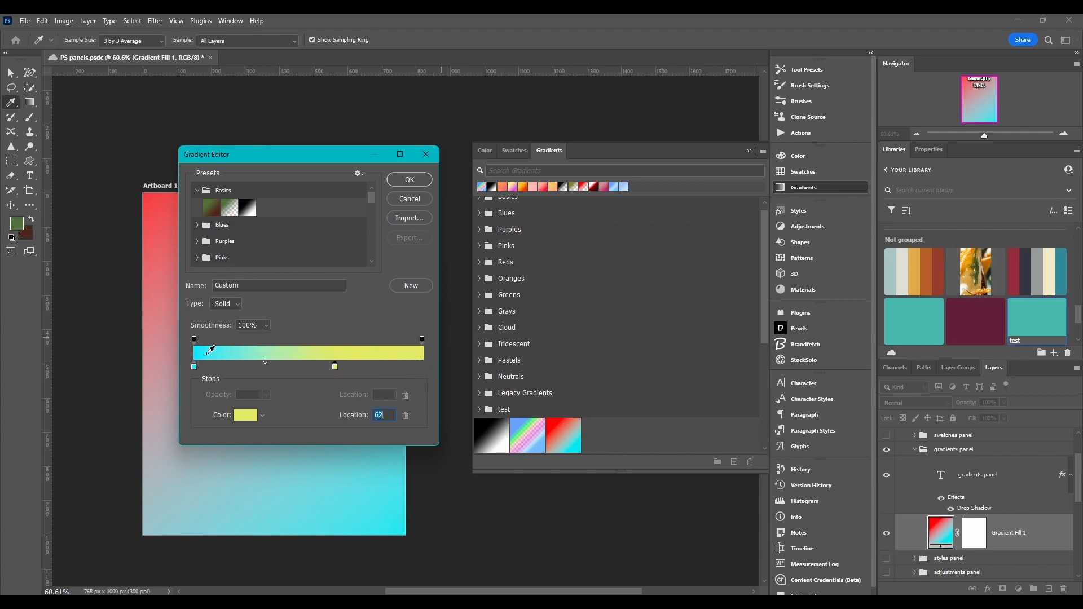
{"action": "left_click_drag", "start_coordinate": [194, 367], "coordinate": [311, 367]}
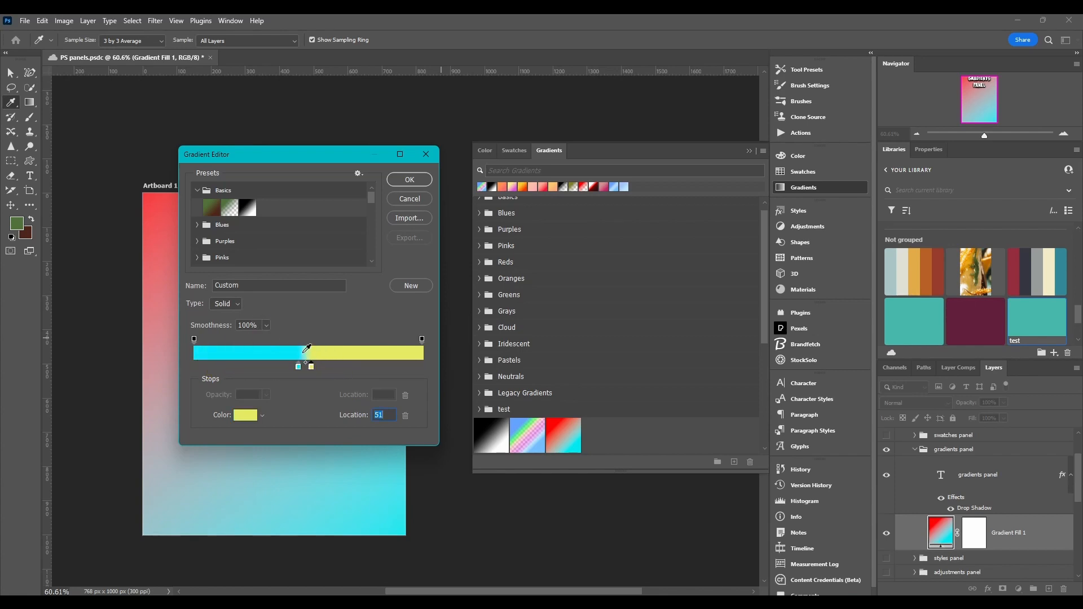
{"action": "left_click", "coordinate": [309, 372]}
{"action": "left_click_drag", "start_coordinate": [313, 371], "coordinate": [431, 365]}
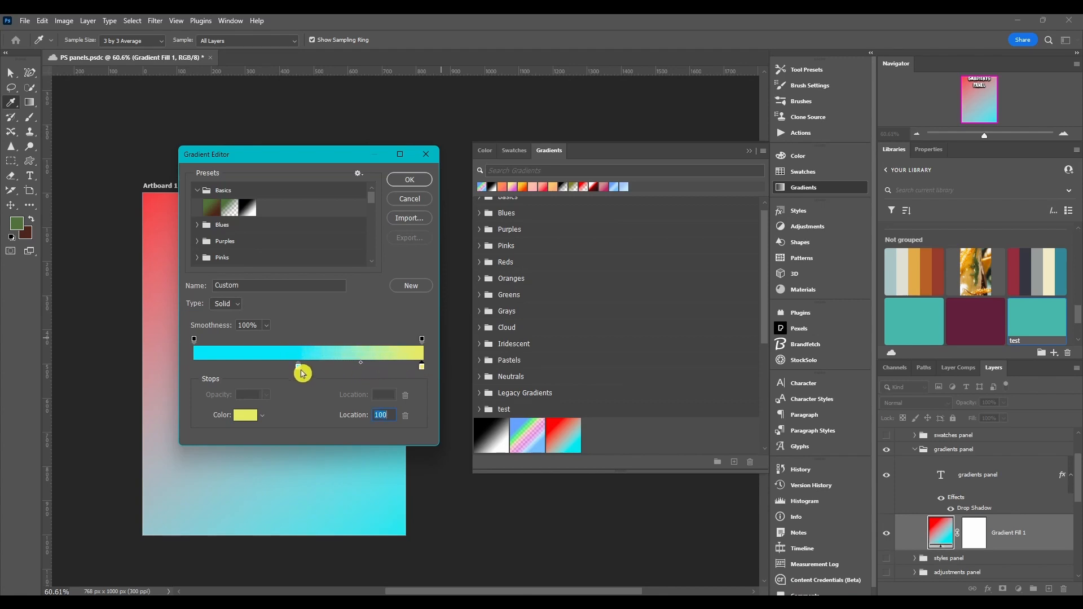
{"action": "left_click_drag", "start_coordinate": [301, 370], "coordinate": [138, 364]}
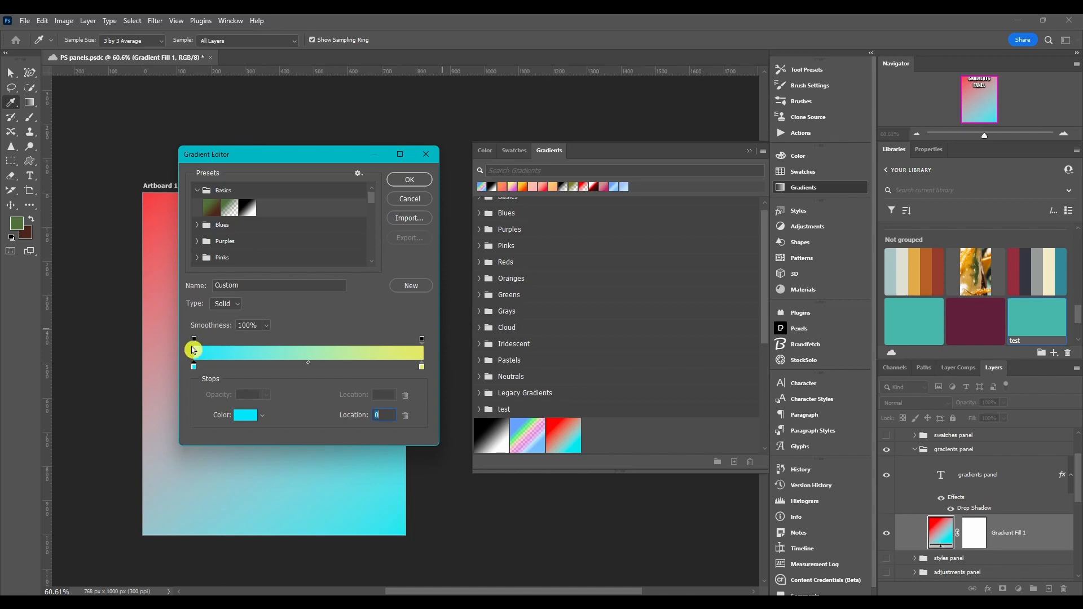
Set the left opacity stop's opacity to 43%.
{"action": "left_click", "coordinate": [194, 339]}
{"action": "left_click", "coordinate": [309, 343]}
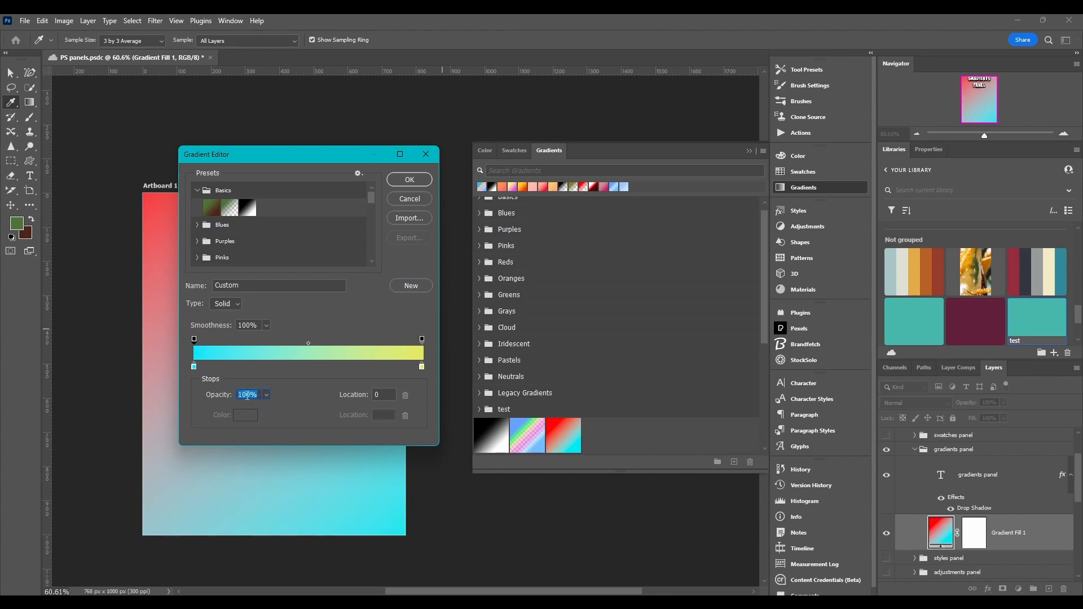
{"action": "mouse_move", "coordinate": [217, 398]}
{"action": "left_mouse_down"}
{"action": "mouse_move", "coordinate": [187, 396]}
{"action": "mouse_move", "coordinate": [218, 398]}
{"action": "left_mouse_up"}
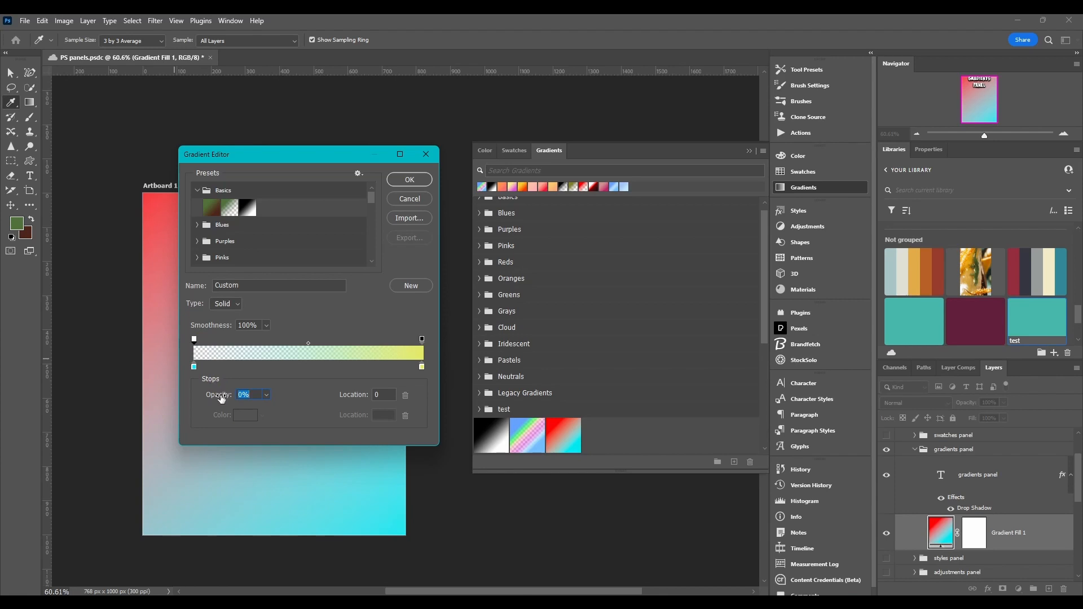
{"action": "left_click_drag", "start_coordinate": [223, 398], "coordinate": [257, 401]}
{"action": "left_click_drag", "start_coordinate": [252, 398], "coordinate": [274, 396]}
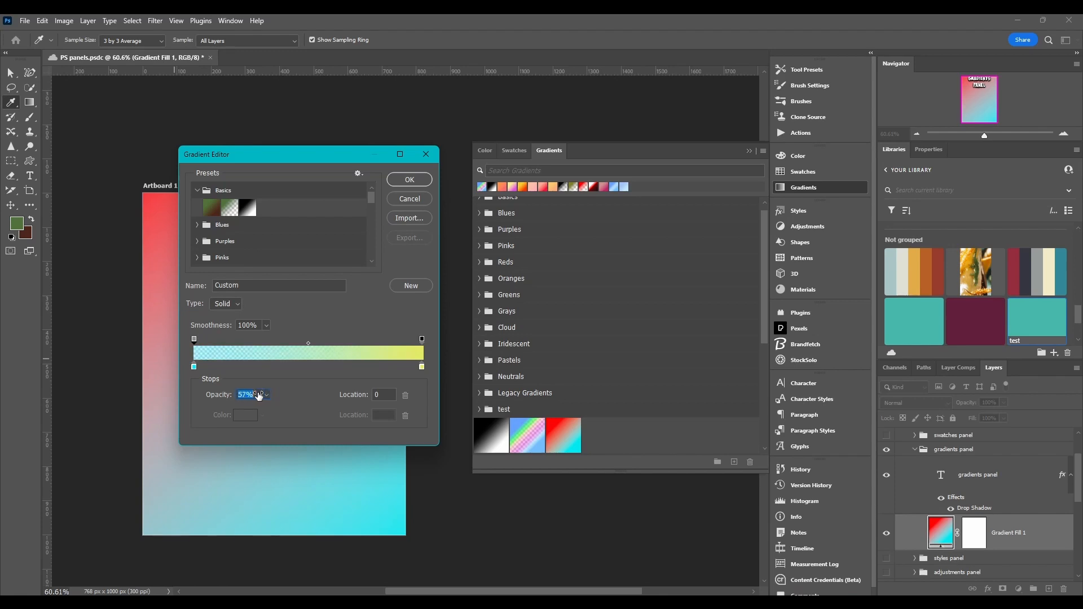
{"action": "left_click_drag", "start_coordinate": [221, 398], "coordinate": [336, 396]}
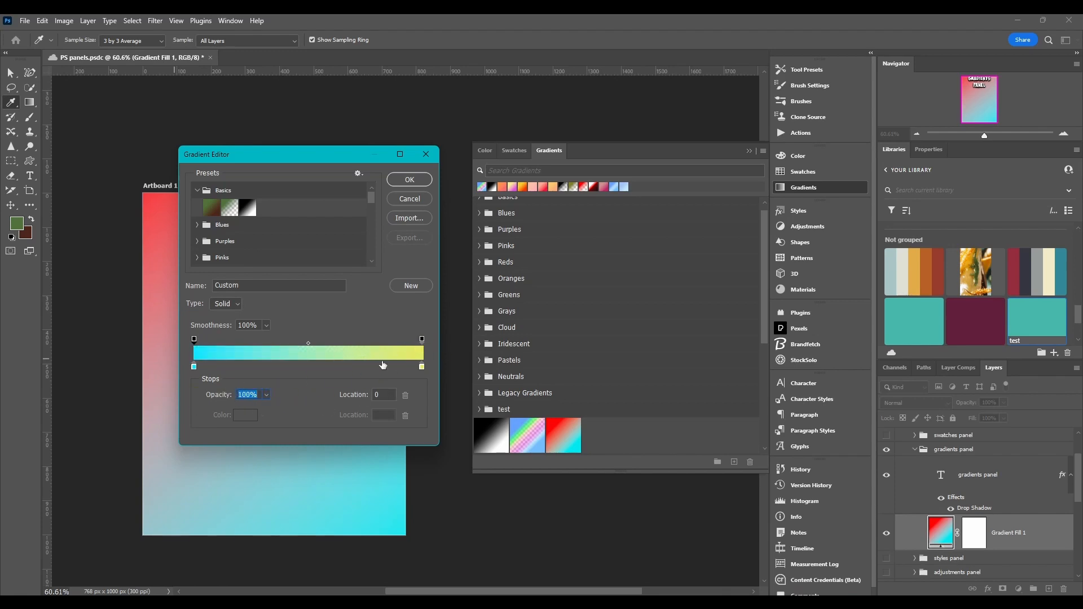
{"action": "left_click", "coordinate": [197, 341]}
{"action": "mouse_move", "coordinate": [193, 346]}
{"action": "left_mouse_down"}
{"action": "mouse_move", "coordinate": [285, 344]}
{"action": "mouse_move", "coordinate": [195, 357]}
{"action": "left_mouse_up"}
{"action": "left_click_drag", "start_coordinate": [220, 395], "coordinate": [185, 395]}
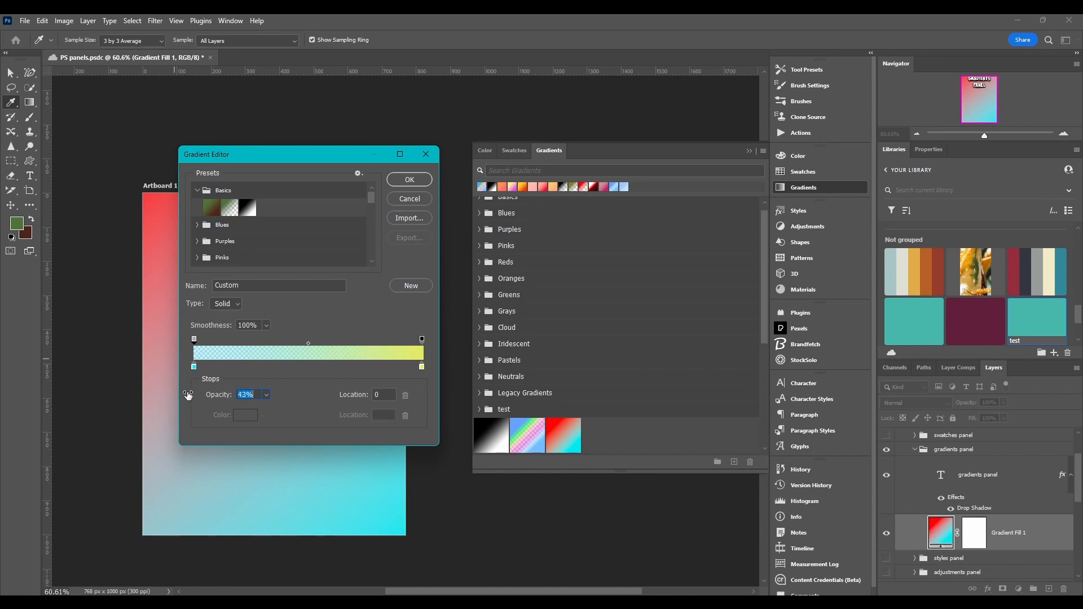
Try dragging the opacity stops and midpoints along the gradient bar.
{"action": "left_click_drag", "start_coordinate": [195, 343], "coordinate": [217, 340]}
{"action": "left_click_drag", "start_coordinate": [425, 341], "coordinate": [299, 340]}
{"action": "left_click_drag", "start_coordinate": [215, 348], "coordinate": [270, 348]}
{"action": "left_click_drag", "start_coordinate": [299, 339], "coordinate": [440, 343]}
Add new color stops near the middle of the gradient bar and an opacity stop at location 48.
{"action": "left_click", "coordinate": [285, 366]}
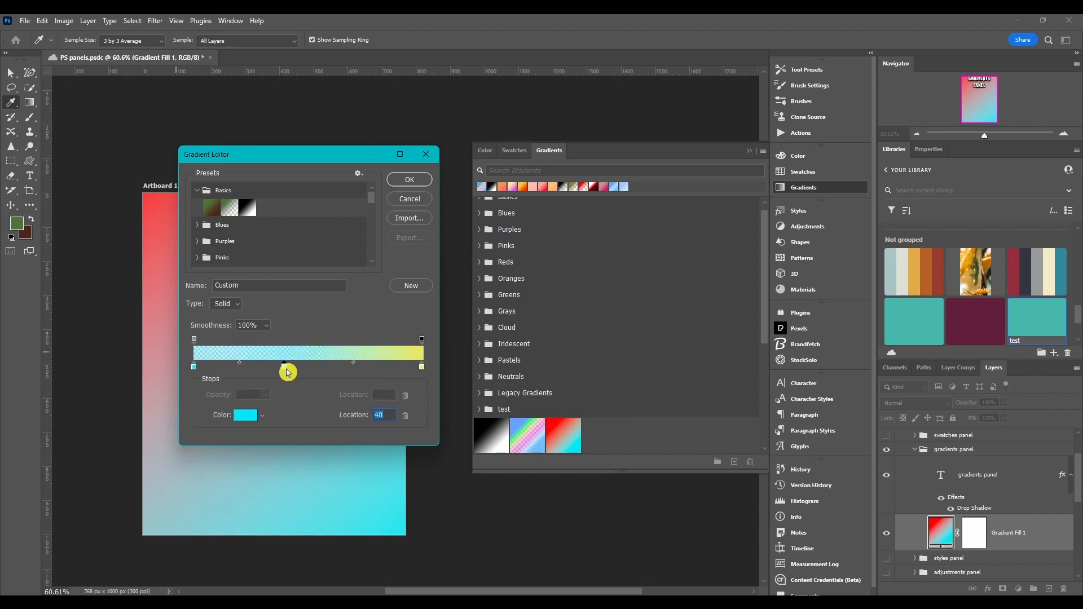
{"action": "left_click_drag", "start_coordinate": [286, 369], "coordinate": [302, 341]}
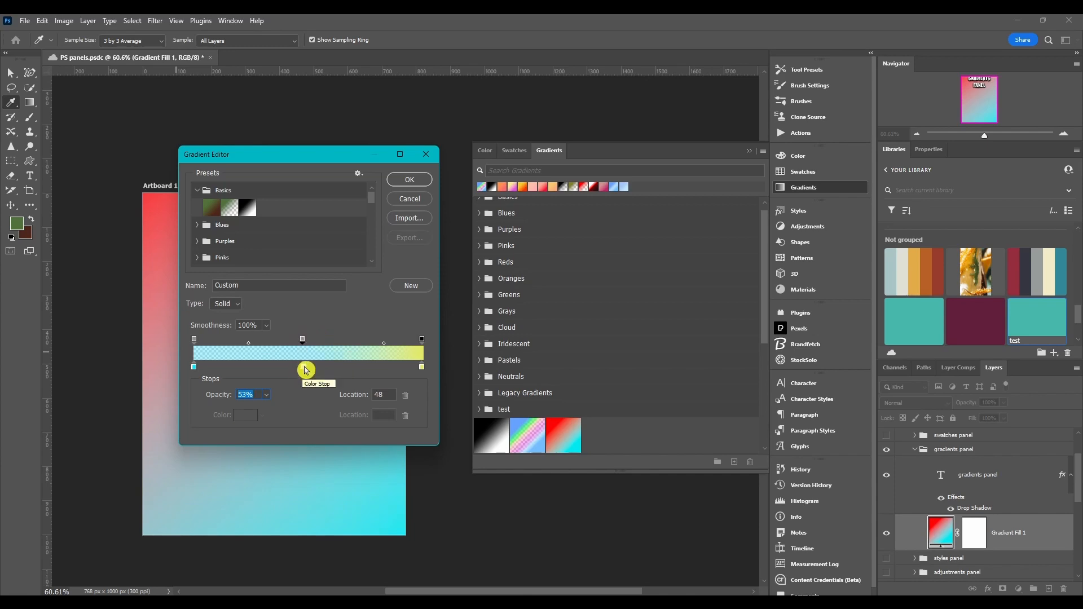
{"action": "left_click", "coordinate": [305, 369]}
{"action": "mouse_move", "coordinate": [304, 367]}
{"action": "left_mouse_down"}
{"action": "mouse_move", "coordinate": [276, 367]}
{"action": "mouse_move", "coordinate": [302, 367]}
{"action": "mouse_move", "coordinate": [300, 341]}
{"action": "mouse_move", "coordinate": [320, 341]}
{"action": "mouse_move", "coordinate": [299, 342]}
{"action": "mouse_move", "coordinate": [300, 370]}
{"action": "left_mouse_up"}
{"action": "left_click", "coordinate": [304, 369]}
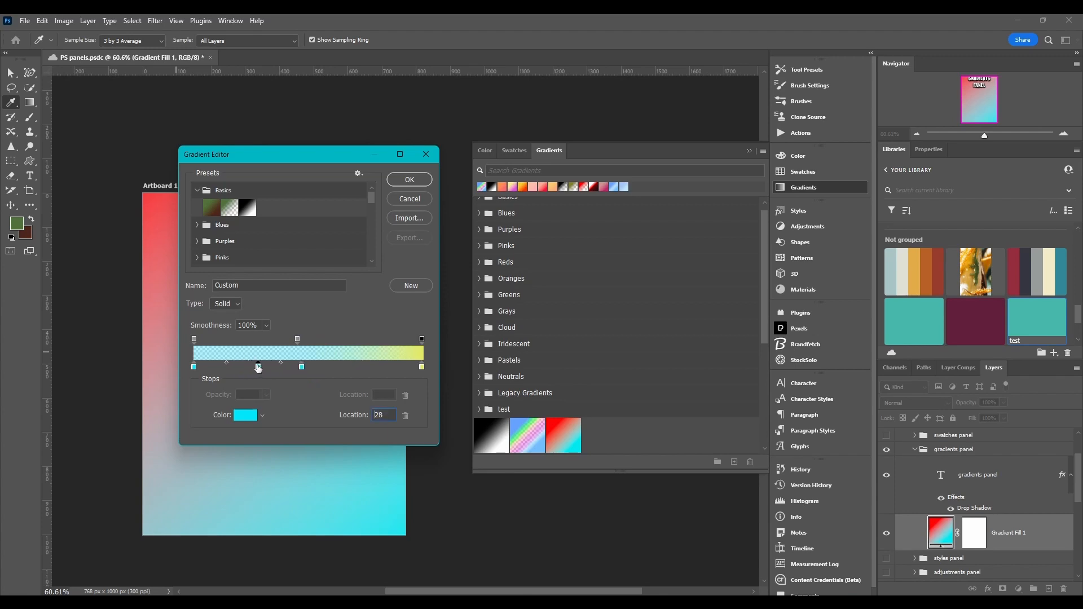
Move one new color stop to location 24 and change its color to green in the Color Picker.
{"action": "left_click_drag", "start_coordinate": [286, 366], "coordinate": [254, 371]}
{"action": "double_click", "coordinate": [252, 371]}
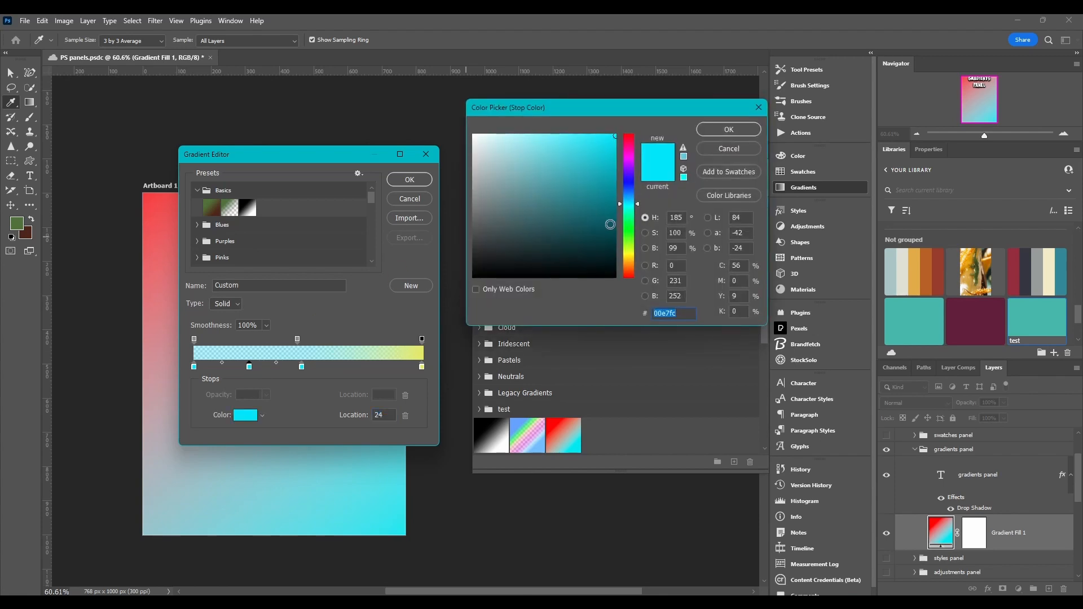
{"action": "left_click", "coordinate": [628, 232]}
{"action": "left_click", "coordinate": [572, 168]}
{"action": "left_click", "coordinate": [727, 131]}
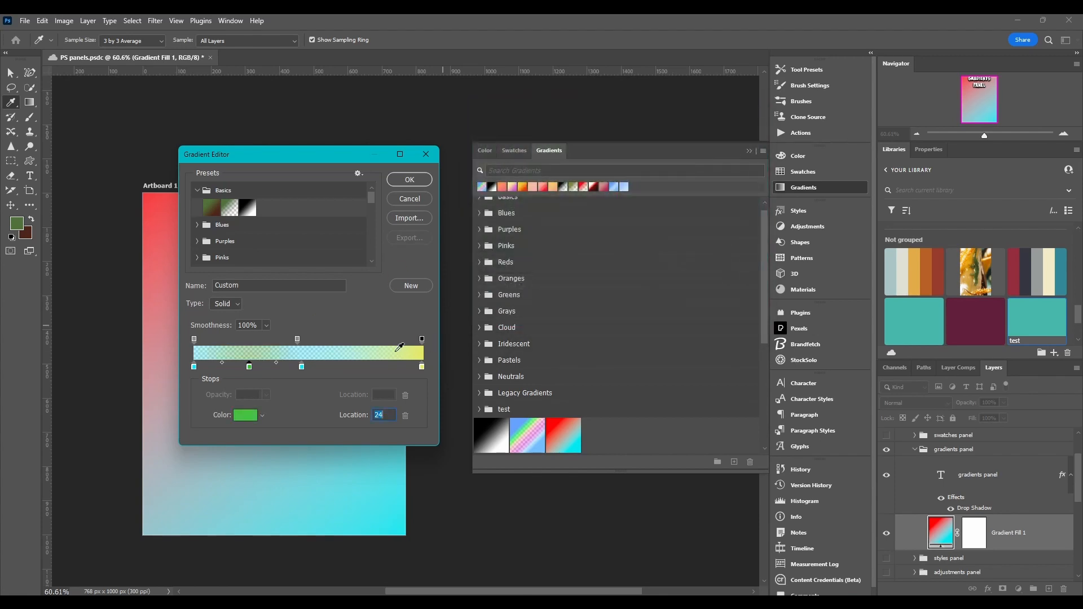
Move the other middle color stop to location 74 and set its color to blue 2117e4.
{"action": "left_click_drag", "start_coordinate": [301, 367], "coordinate": [362, 368]}
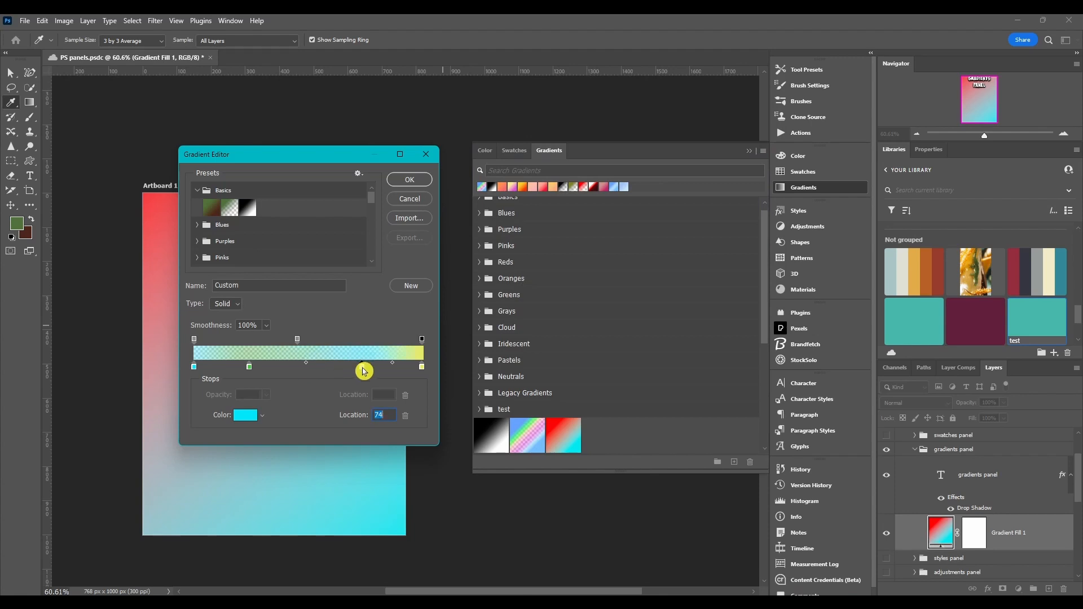
{"action": "double_click", "coordinate": [363, 368]}
{"action": "left_click", "coordinate": [628, 180]}
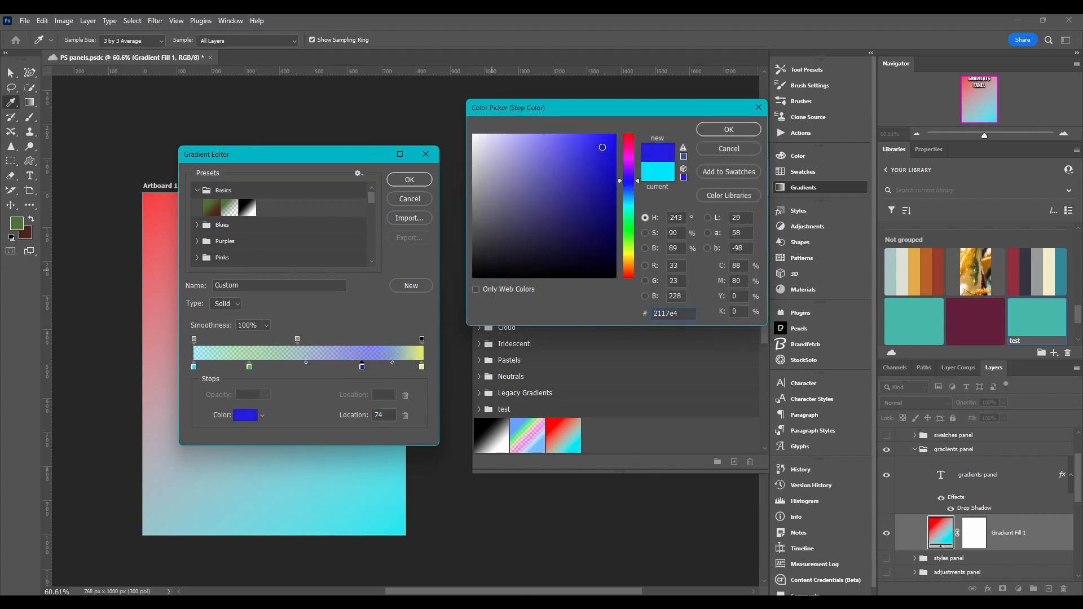
{"action": "left_click", "coordinate": [706, 131]}
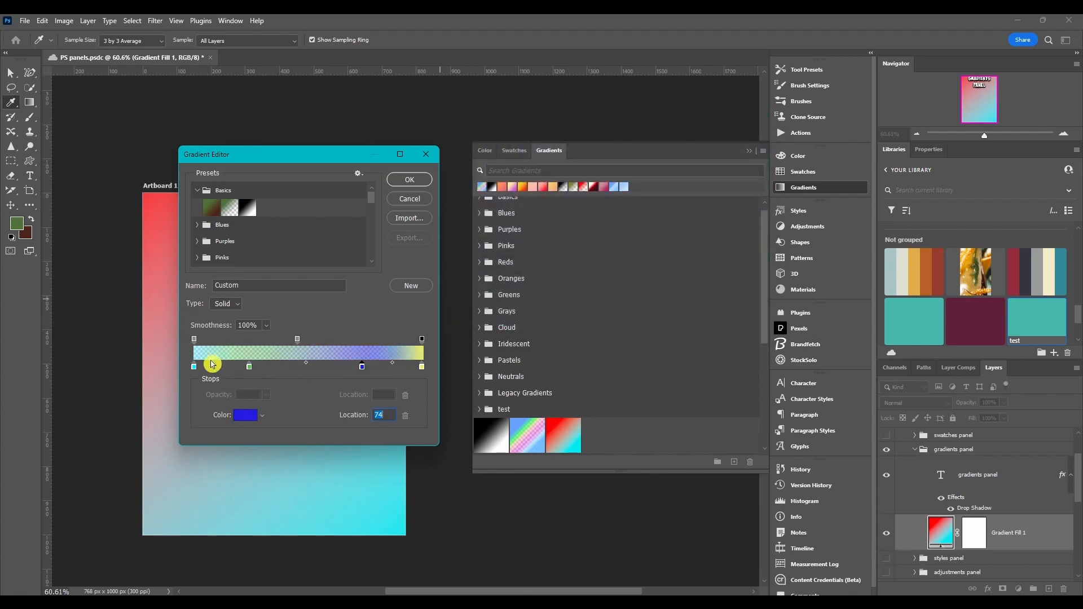
Set the gradient's opacity stops back to 100% opacity.
{"action": "left_click", "coordinate": [194, 339]}
{"action": "left_click_drag", "start_coordinate": [221, 396], "coordinate": [381, 407]}
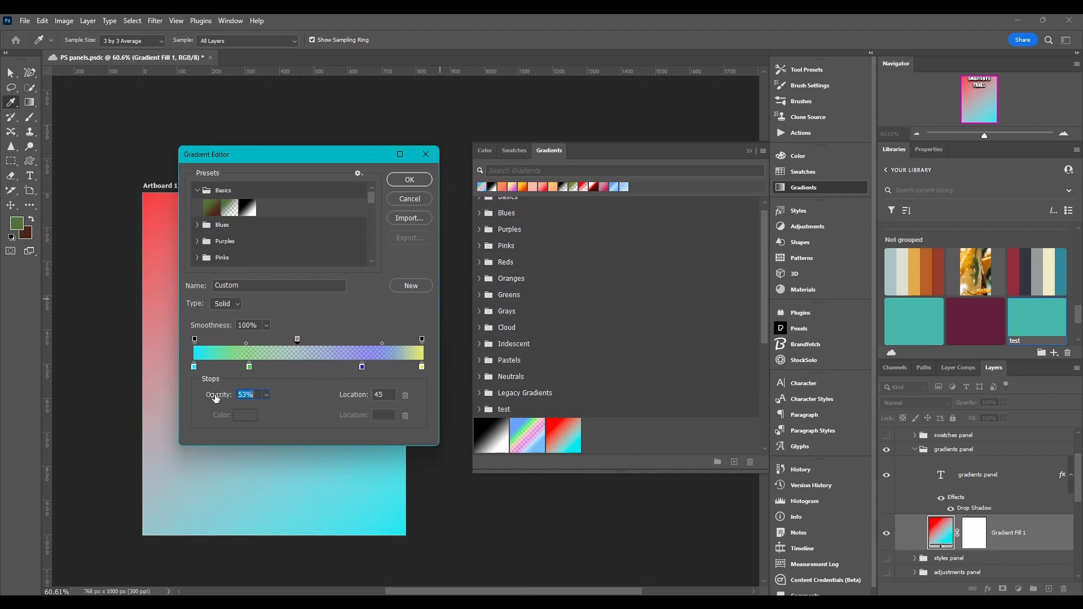
{"action": "left_click_drag", "start_coordinate": [216, 399], "coordinate": [391, 365]}
Adjust the positions of the green and blue color stops and a midpoint along the gradient bar.
{"action": "left_click", "coordinate": [251, 367]}
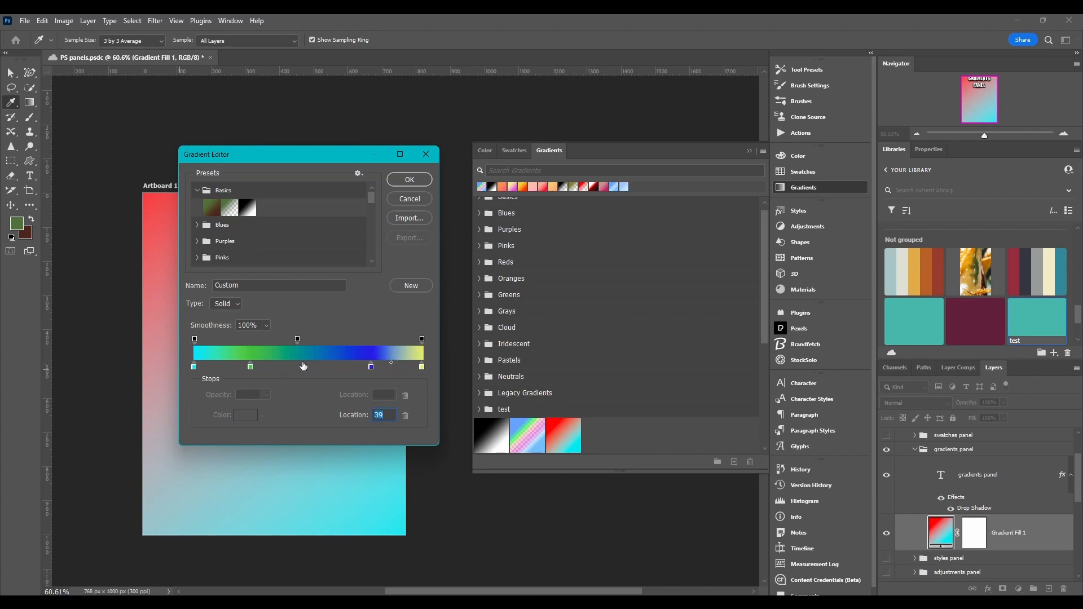
{"action": "left_click", "coordinate": [370, 368]}
{"action": "mouse_move", "coordinate": [310, 363]}
{"action": "left_mouse_down"}
{"action": "mouse_move", "coordinate": [339, 368]}
{"action": "mouse_move", "coordinate": [324, 366]}
{"action": "left_mouse_up"}
{"action": "left_click_drag", "start_coordinate": [252, 367], "coordinate": [224, 364]}
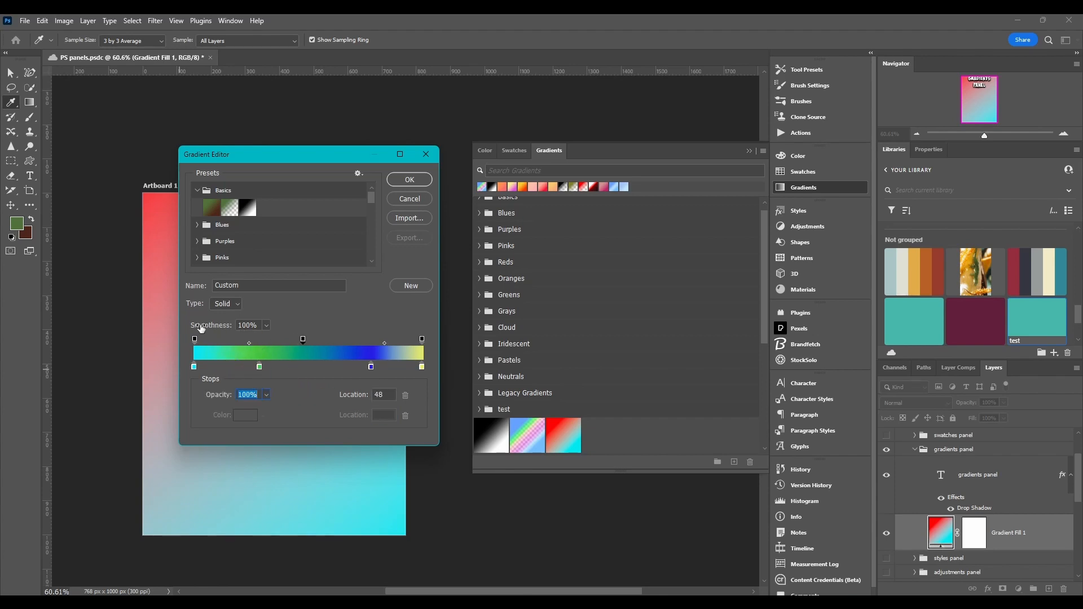
Switch the gradient type to Noise and set its Roughness to 77%.
{"action": "left_click", "coordinate": [229, 304]}
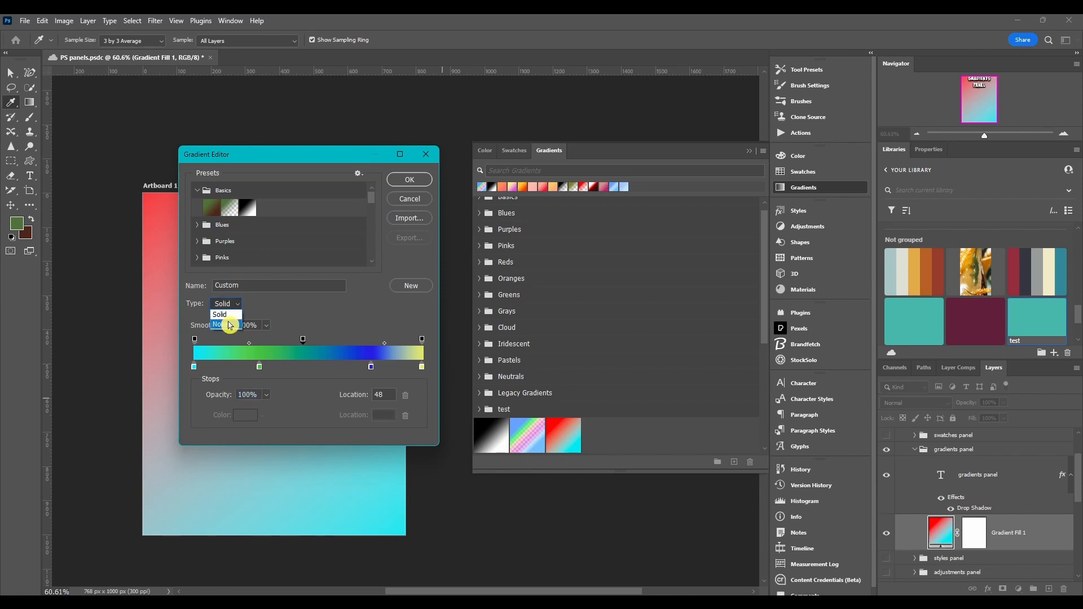
{"action": "left_click", "coordinate": [217, 314]}
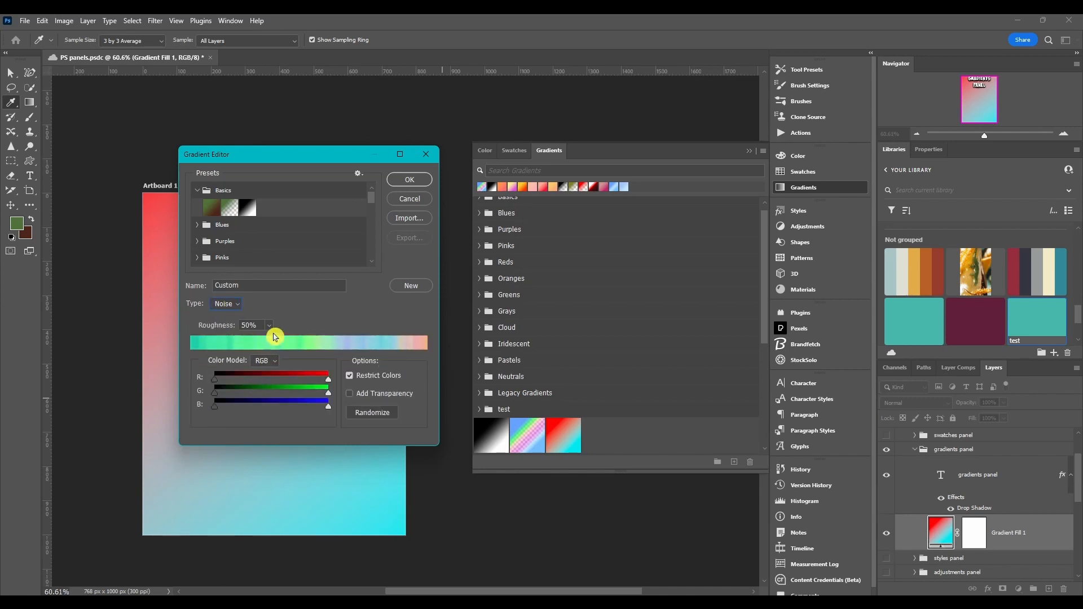
{"action": "left_click", "coordinate": [269, 326]}
{"action": "mouse_move", "coordinate": [272, 346]}
{"action": "left_mouse_down"}
{"action": "mouse_move", "coordinate": [287, 345]}
{"action": "mouse_move", "coordinate": [253, 348]}
{"action": "mouse_move", "coordinate": [327, 344]}
{"action": "left_mouse_up"}
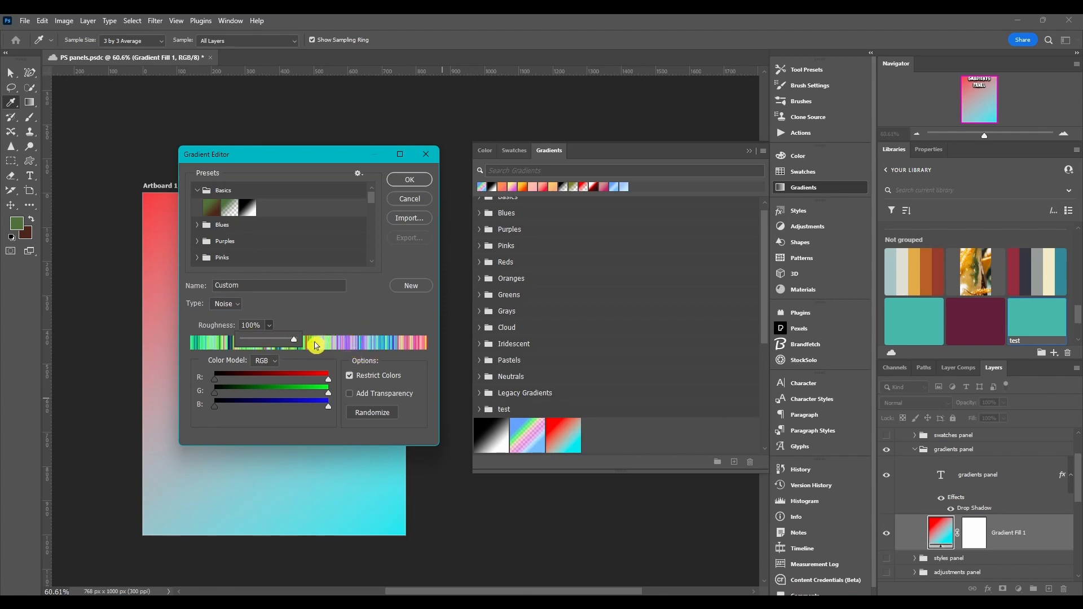
{"action": "left_click_drag", "start_coordinate": [296, 343], "coordinate": [235, 343]}
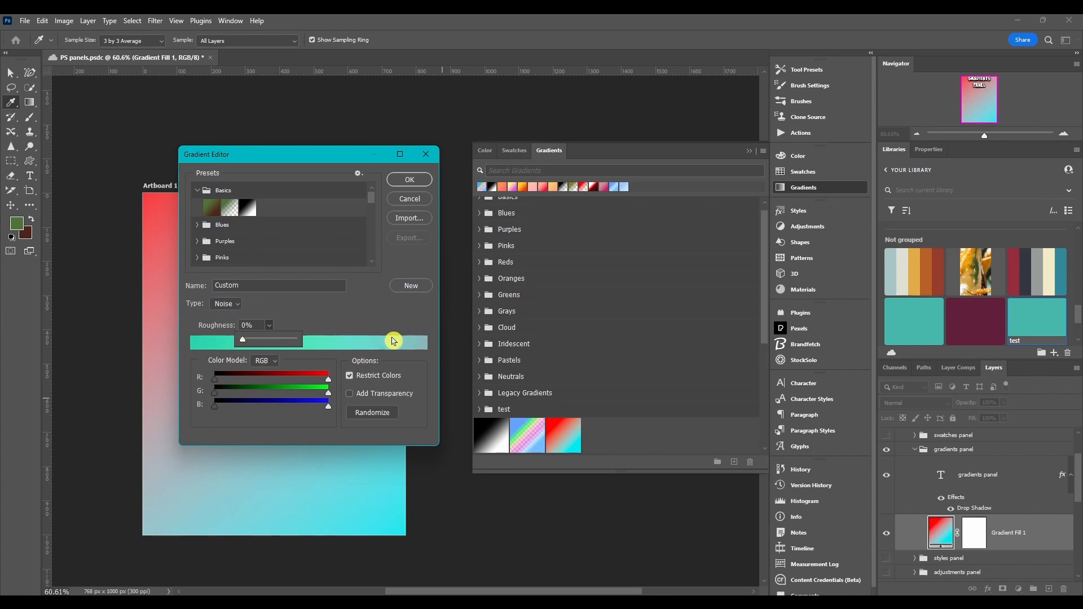
{"action": "left_click_drag", "start_coordinate": [244, 343], "coordinate": [283, 341]}
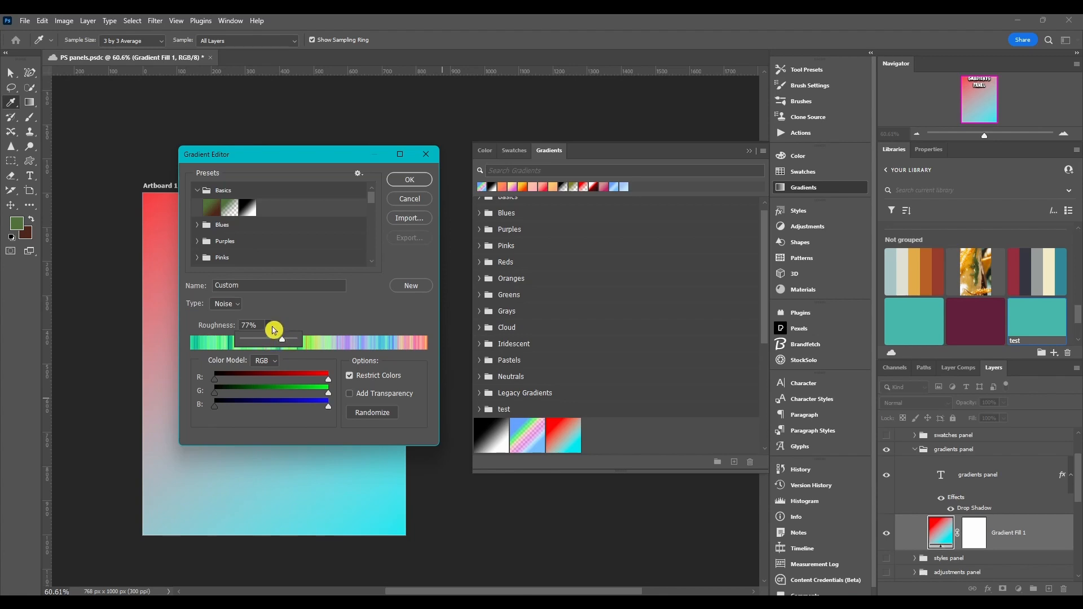
Switch the noise Color Model to HSB and LAB, then back to RGB.
{"action": "left_click", "coordinate": [275, 363]}
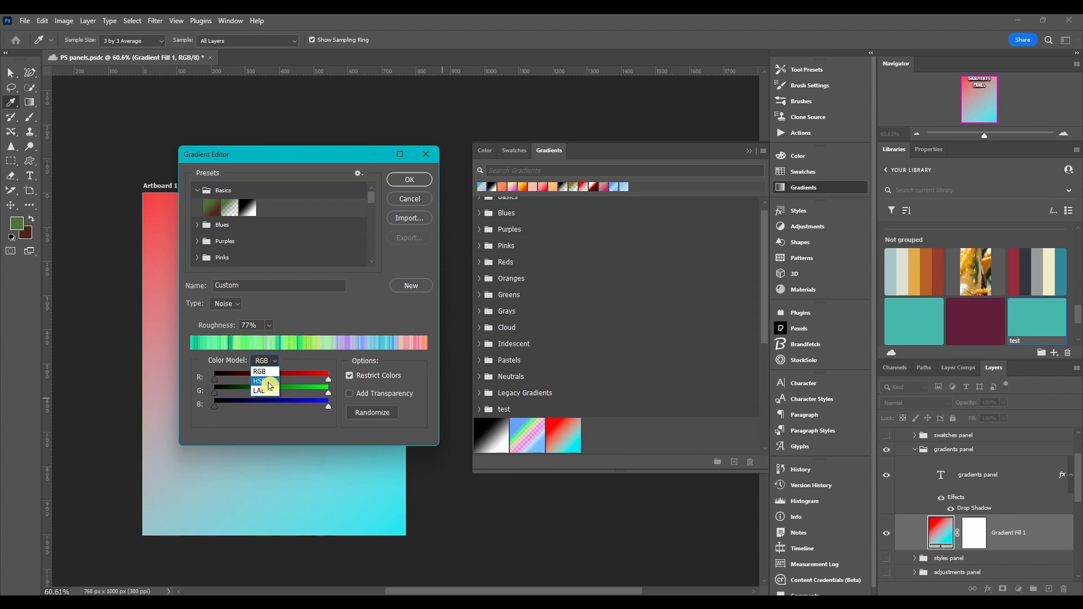
{"action": "left_click", "coordinate": [273, 387]}
{"action": "left_click", "coordinate": [266, 361]}
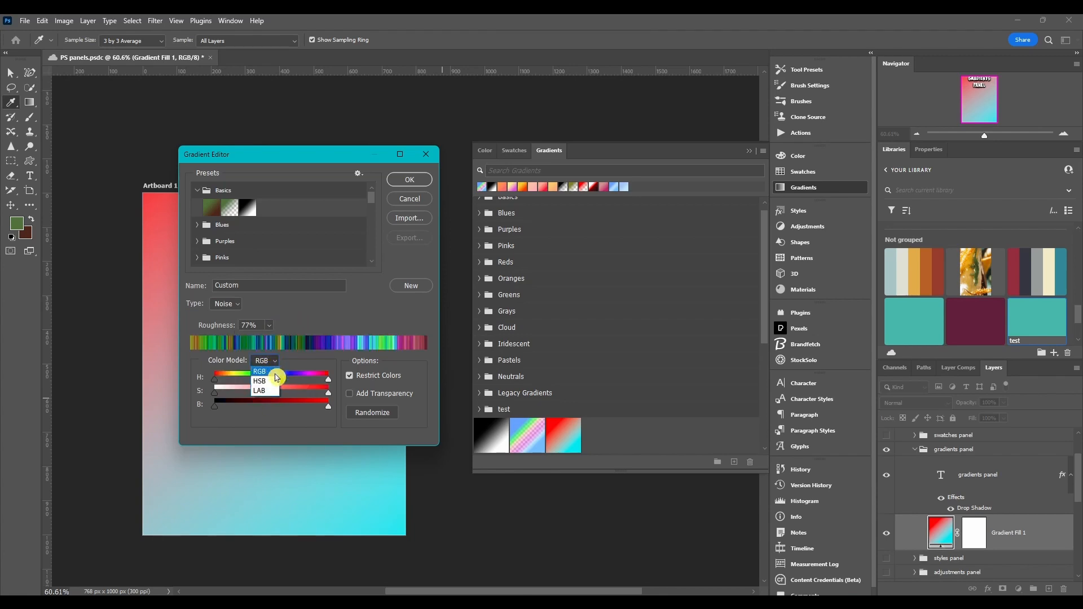
{"action": "left_click", "coordinate": [261, 390]}
{"action": "left_click", "coordinate": [266, 361]}
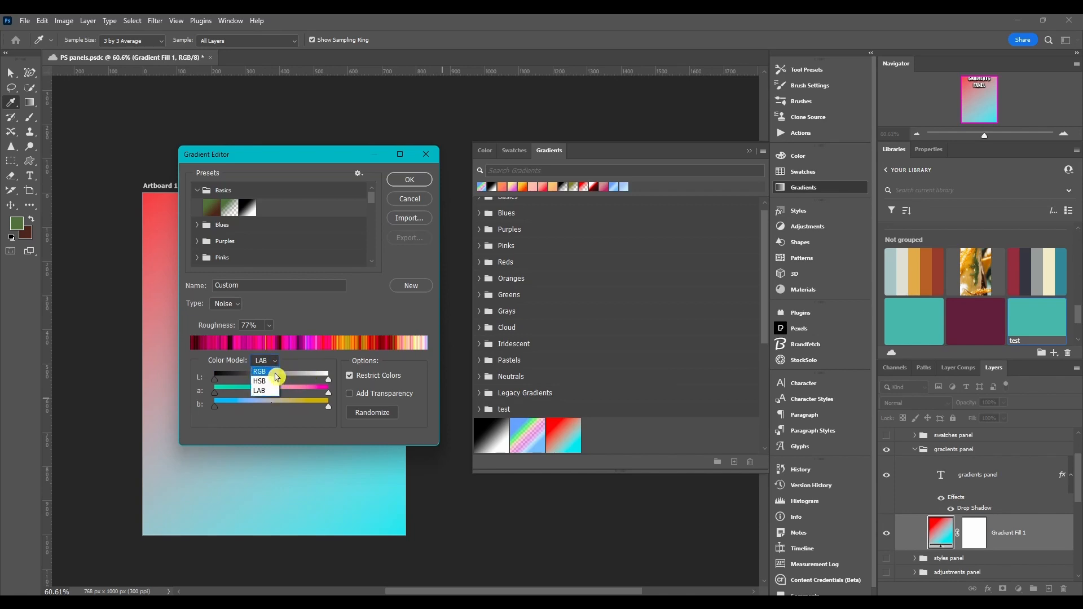
{"action": "left_click", "coordinate": [270, 375]}
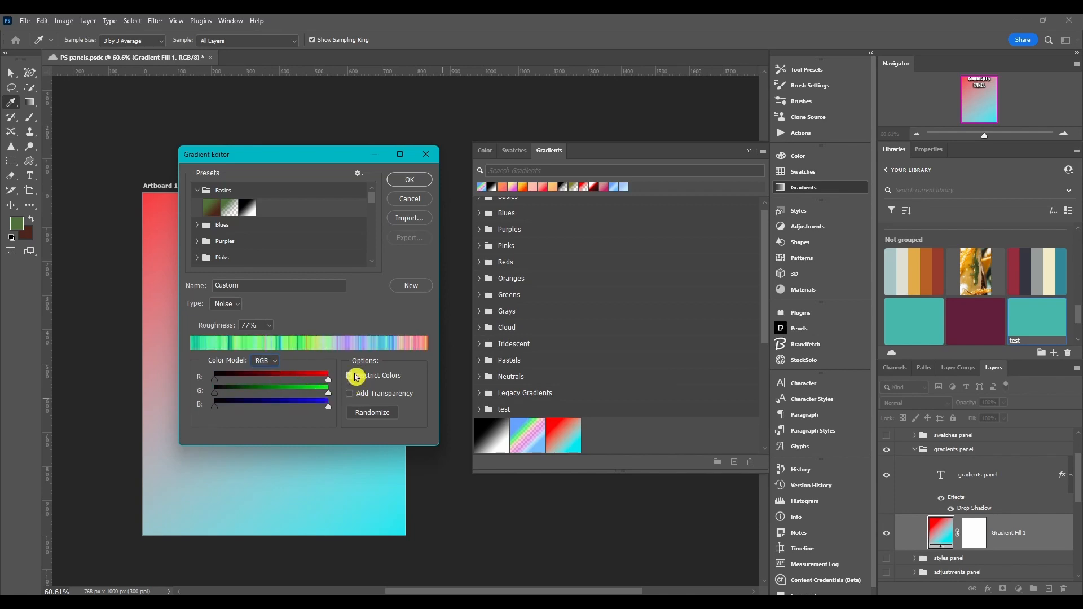
Enable Add Transparency and randomize the noise gradient several times.
{"action": "left_click", "coordinate": [351, 396]}
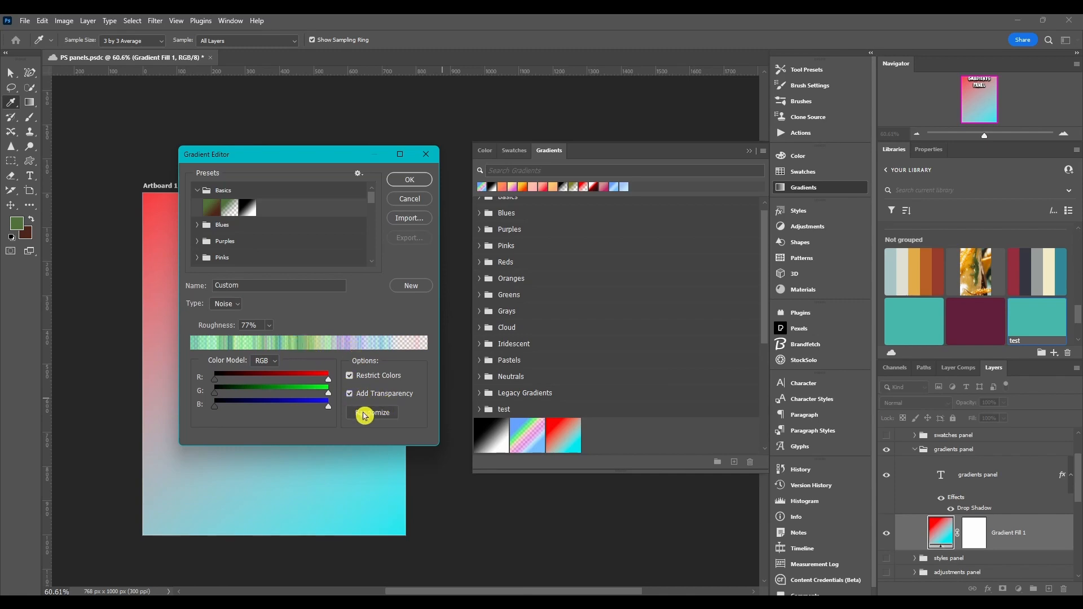
{"action": "left_click", "coordinate": [365, 416]}
{"action": "left_click", "coordinate": [365, 415]}
{"action": "left_click", "coordinate": [365, 415]}
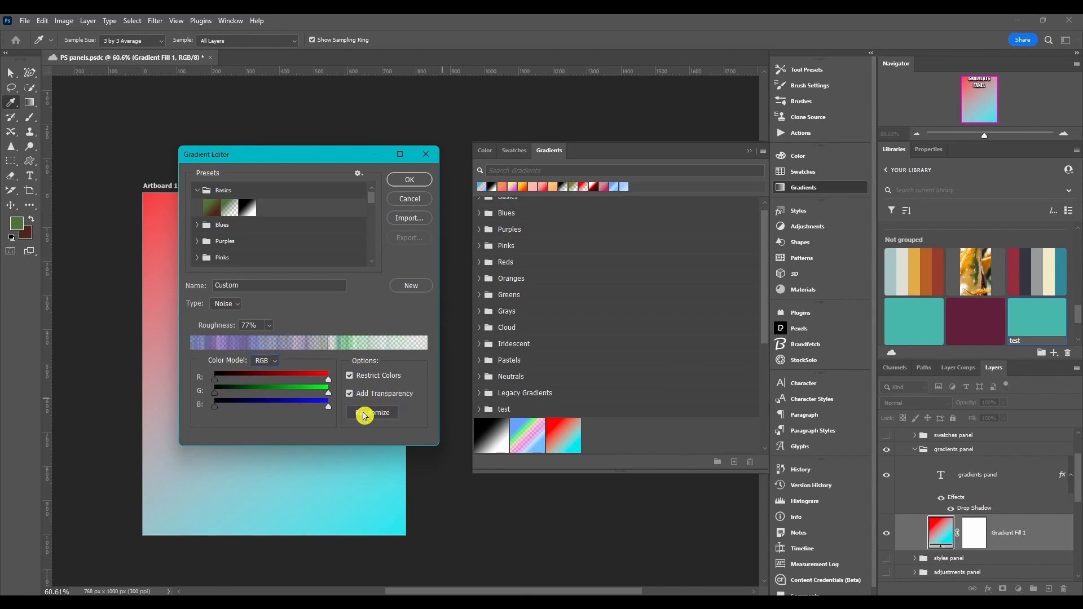
{"action": "left_click", "coordinate": [365, 415]}
{"action": "left_click", "coordinate": [364, 416]}
{"action": "left_click", "coordinate": [364, 415]}
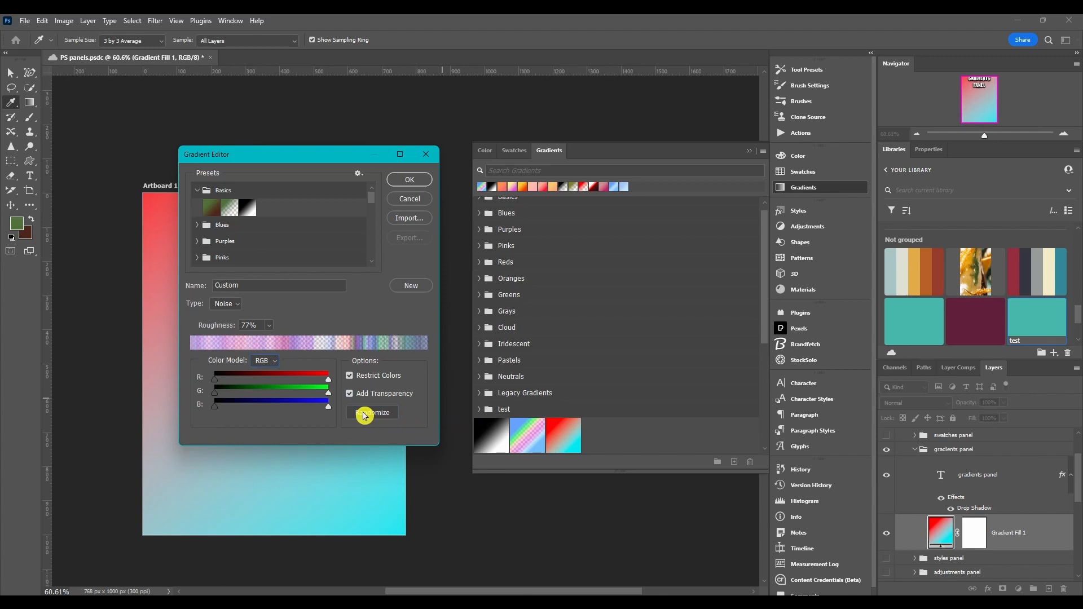
Randomize the noise gradient several more times and confirm the Gradient Editor.
{"action": "left_click", "coordinate": [365, 415]}
{"action": "left_click", "coordinate": [365, 415]}
{"action": "left_click", "coordinate": [365, 415]}
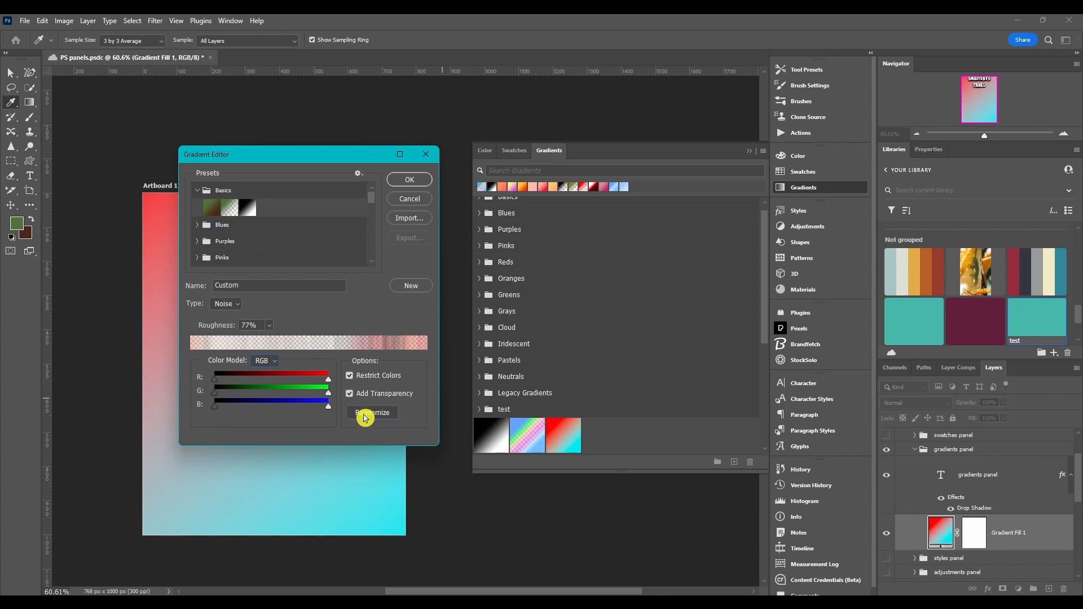
{"action": "left_click", "coordinate": [366, 415]}
{"action": "left_click", "coordinate": [367, 414]}
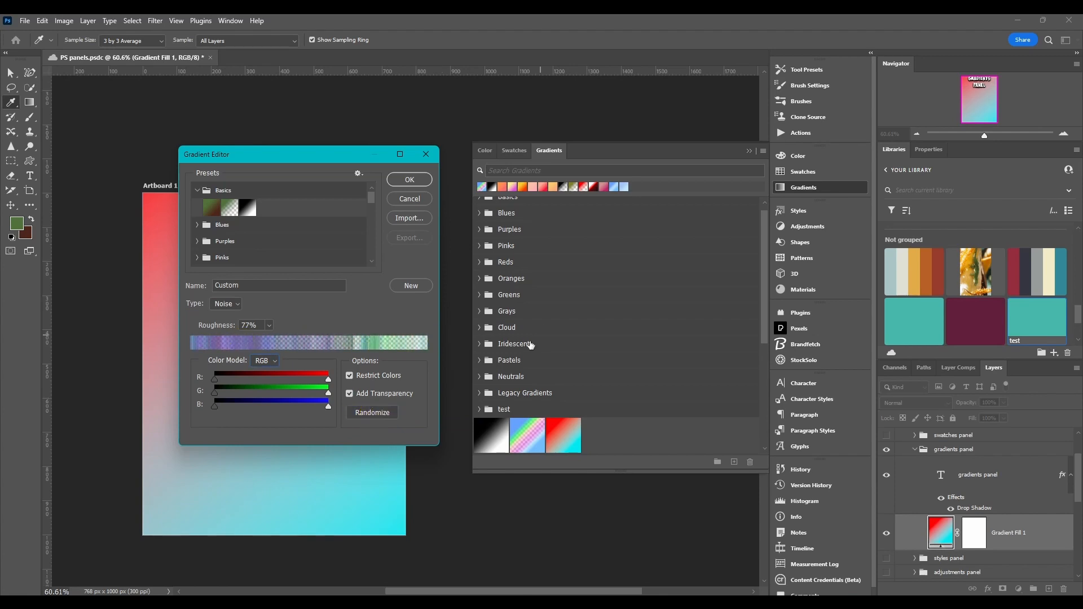
{"action": "left_click", "coordinate": [399, 179]}
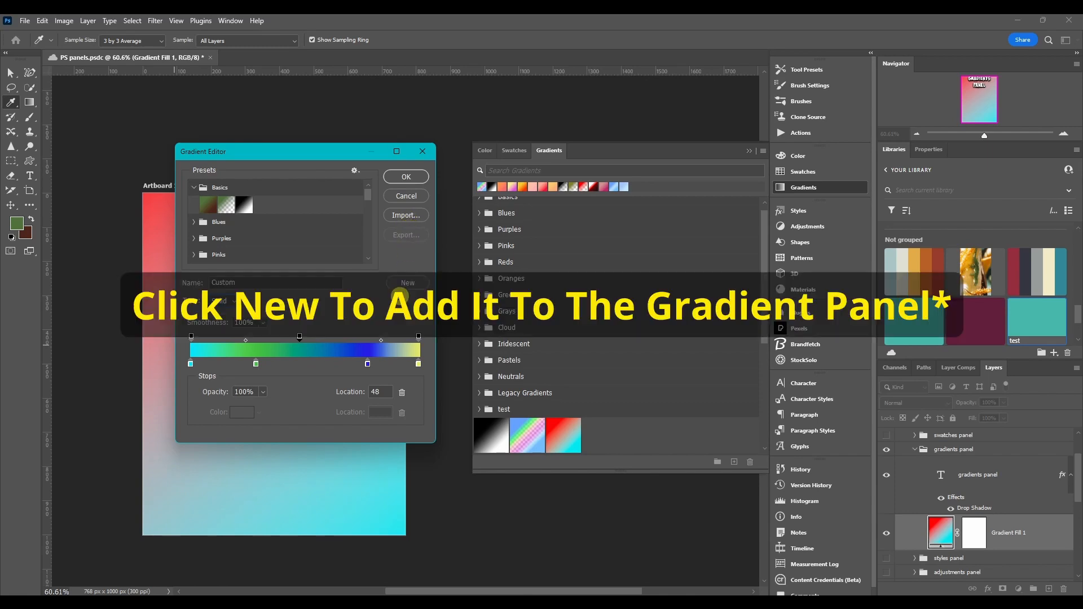
{"action": "left_click", "coordinate": [404, 176]}
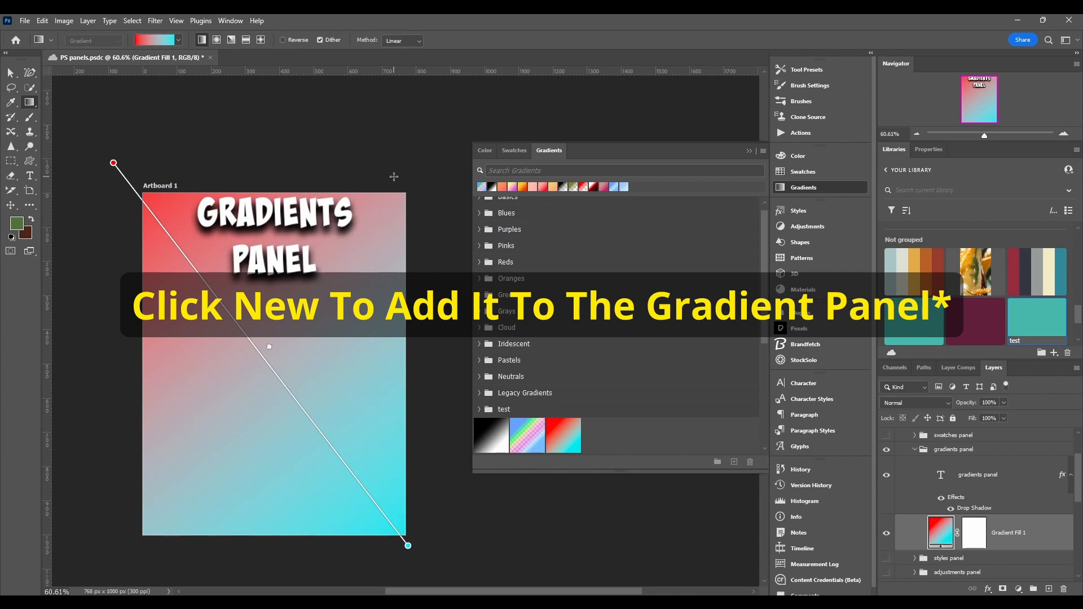
{"action": "scroll", "coordinate": [612, 450], "scroll_direction": "down", "scroll_amount": 6}
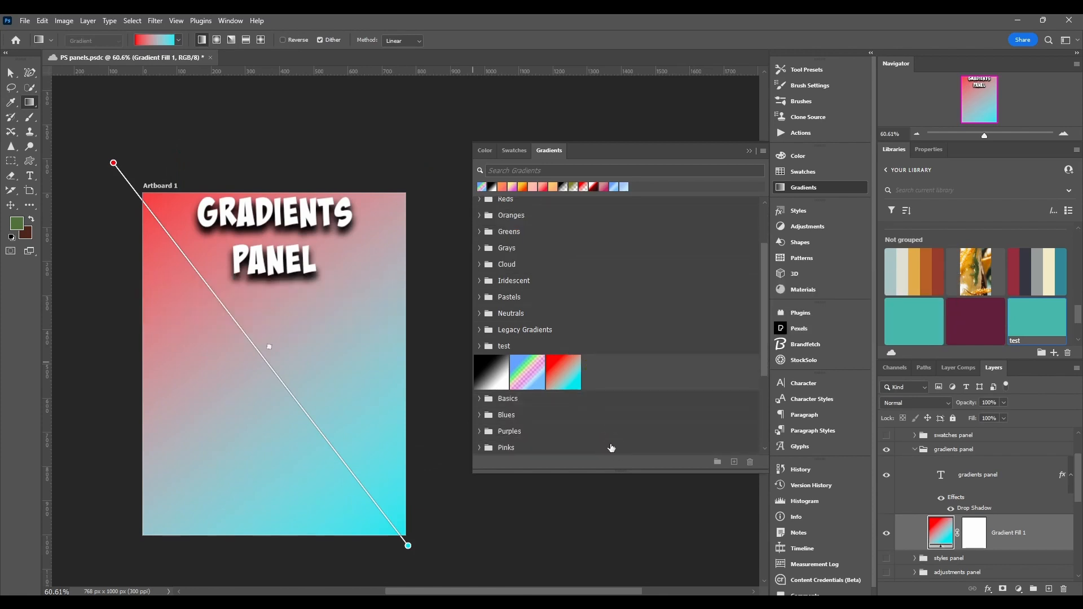
{"action": "left_click", "coordinate": [763, 151]}
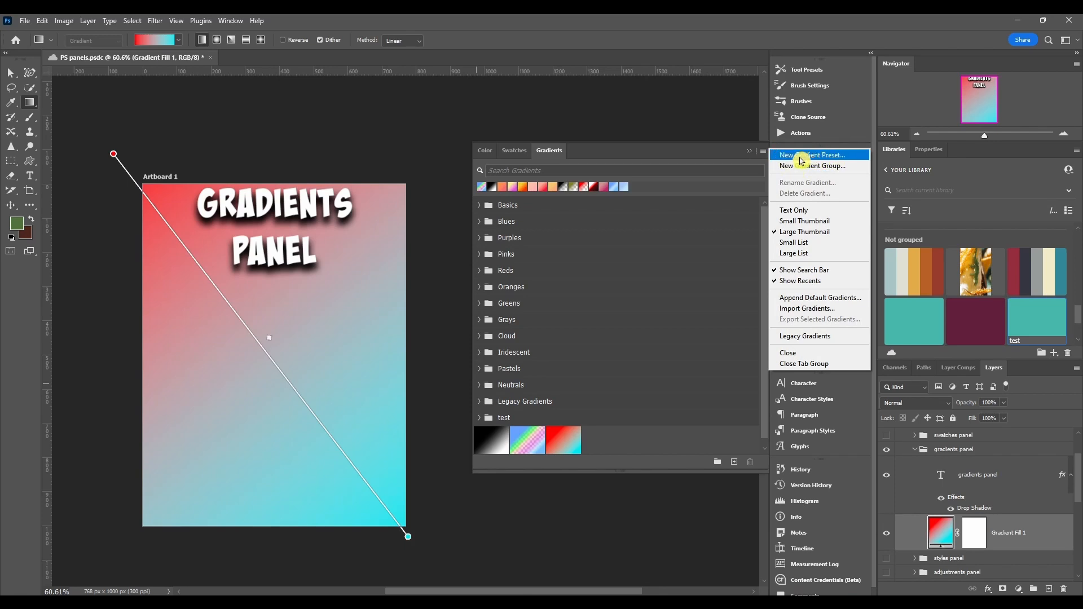
{"action": "left_click", "coordinate": [843, 155]}
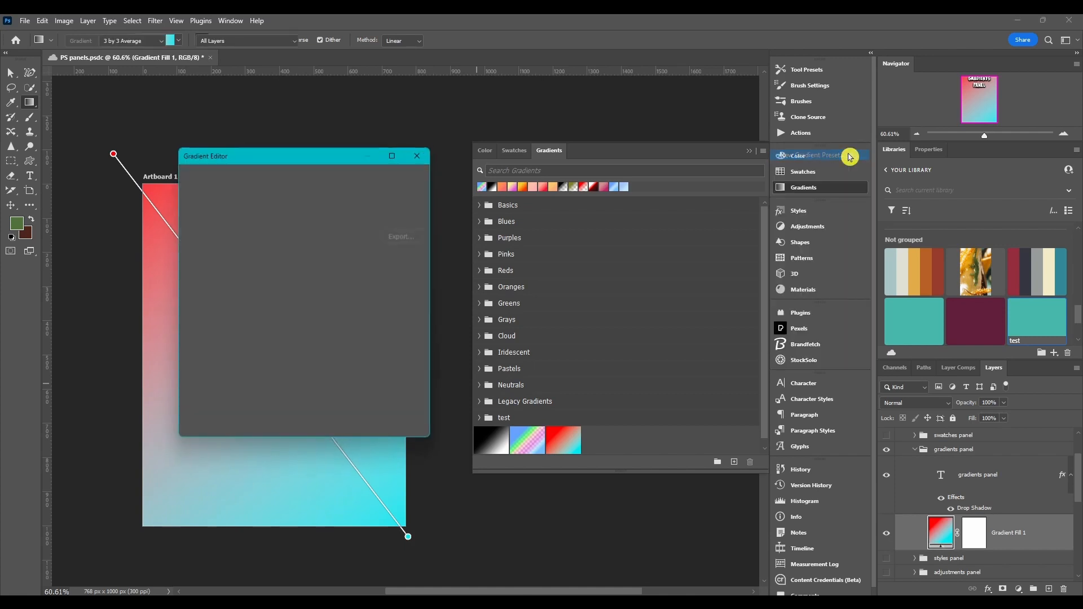
{"action": "mouse_move", "coordinate": [304, 150]}
{"action": "left_mouse_down"}
{"action": "mouse_move", "coordinate": [314, 128]}
{"action": "mouse_move", "coordinate": [293, 145]}
{"action": "mouse_move", "coordinate": [297, 137]}
{"action": "left_mouse_up"}
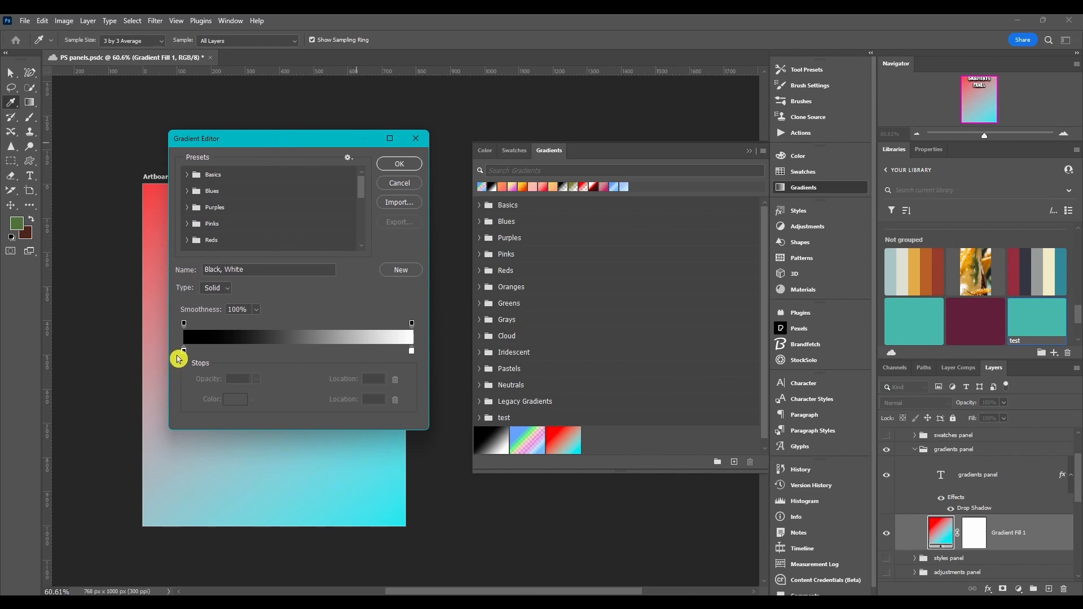
{"action": "left_click", "coordinate": [415, 140]}
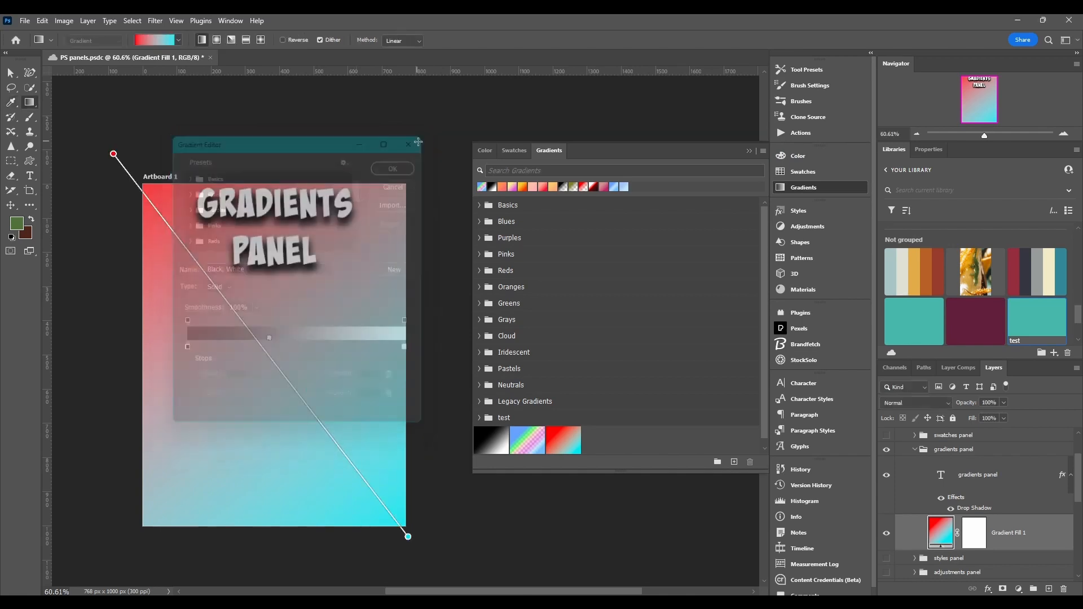
Create a new gradient group from the Gradients panel menu, keeping its default name.
{"action": "left_click", "coordinate": [763, 151]}
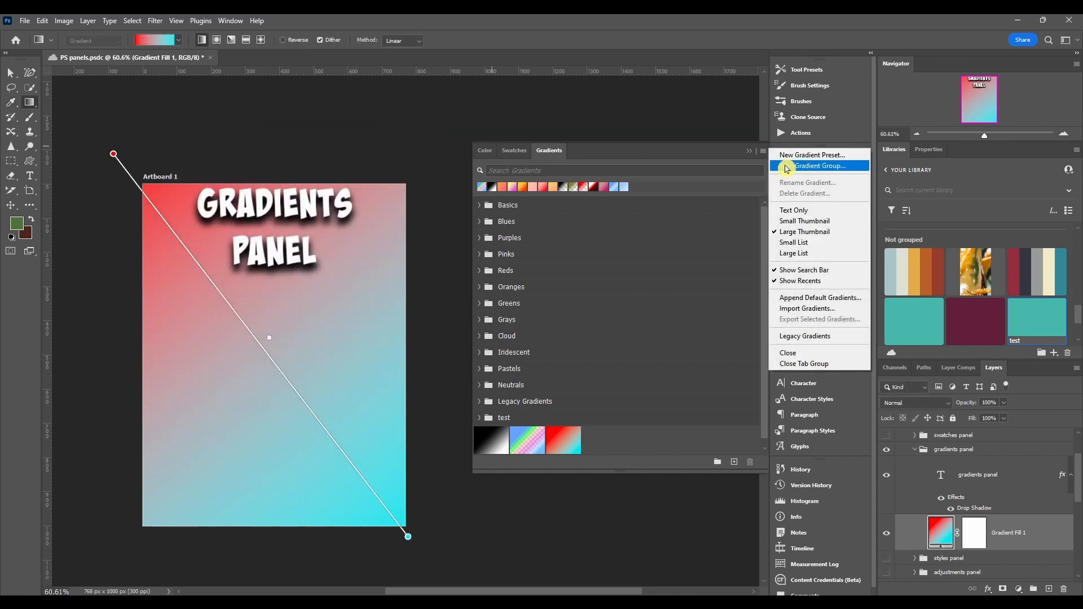
{"action": "left_click", "coordinate": [805, 169]}
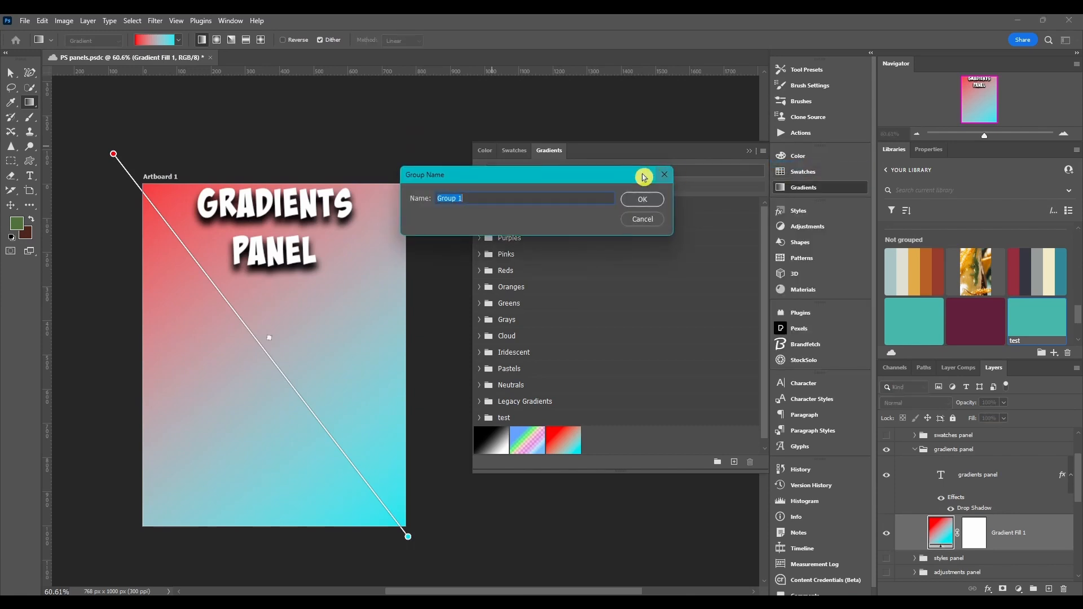
{"action": "left_click_drag", "start_coordinate": [641, 174], "coordinate": [409, 200]}
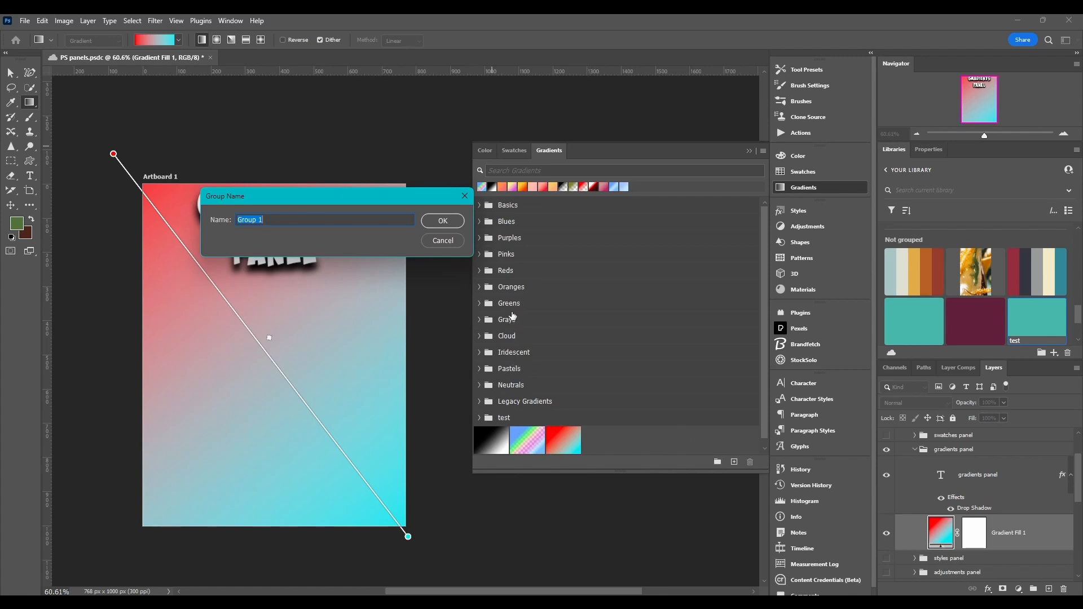
{"action": "left_click", "coordinate": [443, 221]}
Select the custom red-to-cyan gradient in the test group.
{"action": "left_click", "coordinate": [763, 152]}
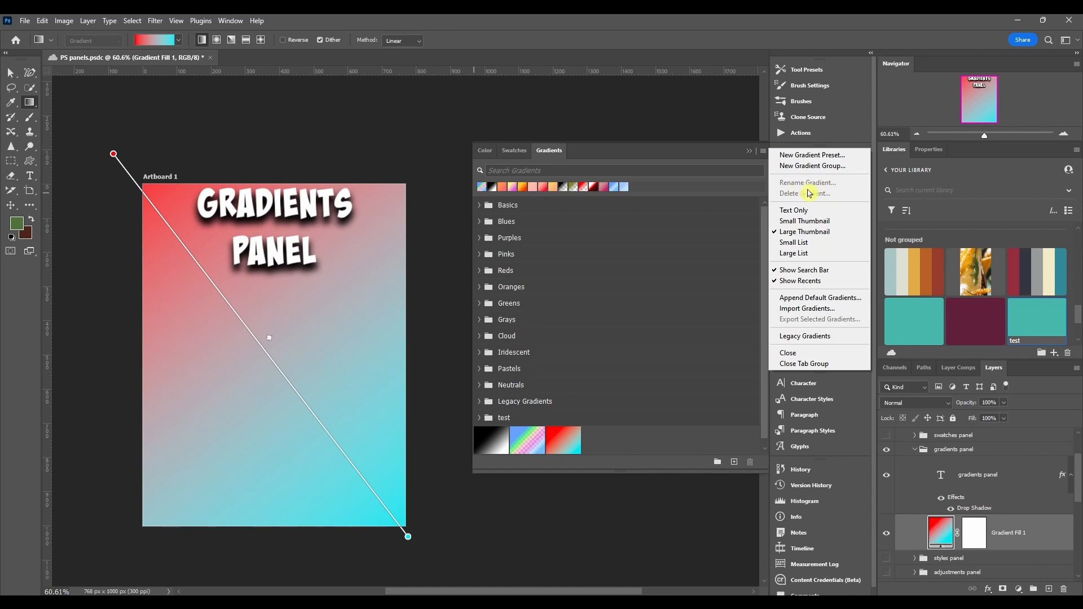
{"action": "left_click", "coordinate": [622, 440]}
{"action": "left_click", "coordinate": [566, 440]}
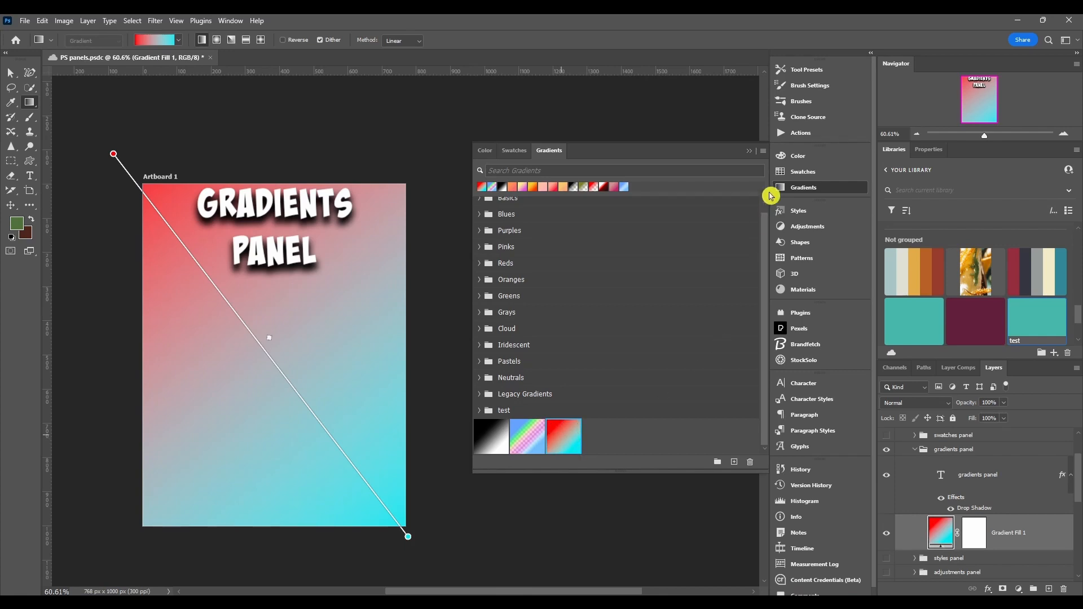
{"action": "left_click", "coordinate": [764, 152]}
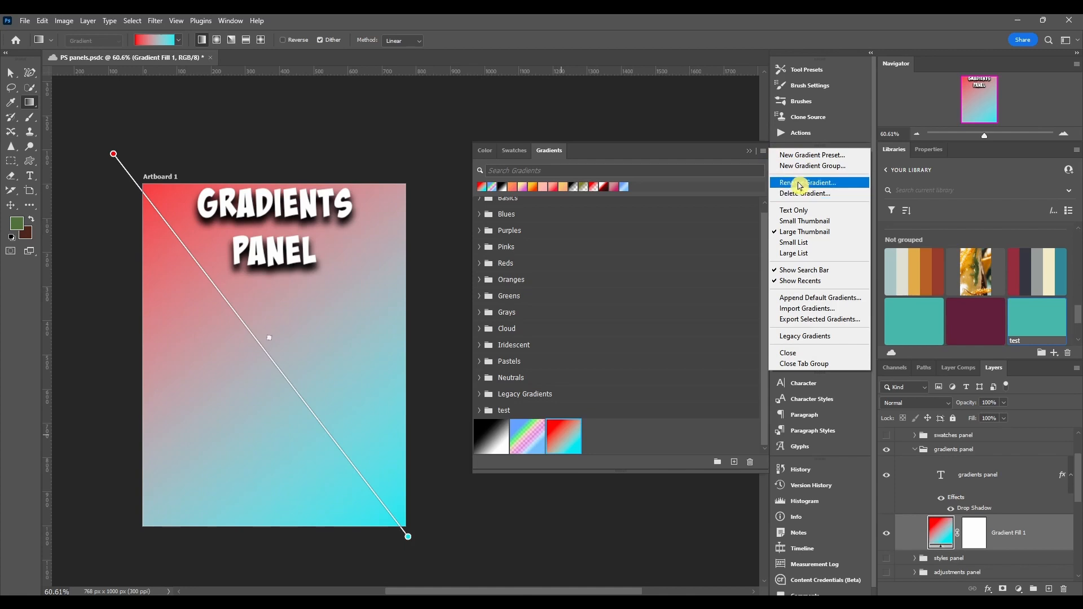
{"action": "left_click", "coordinate": [625, 428]}
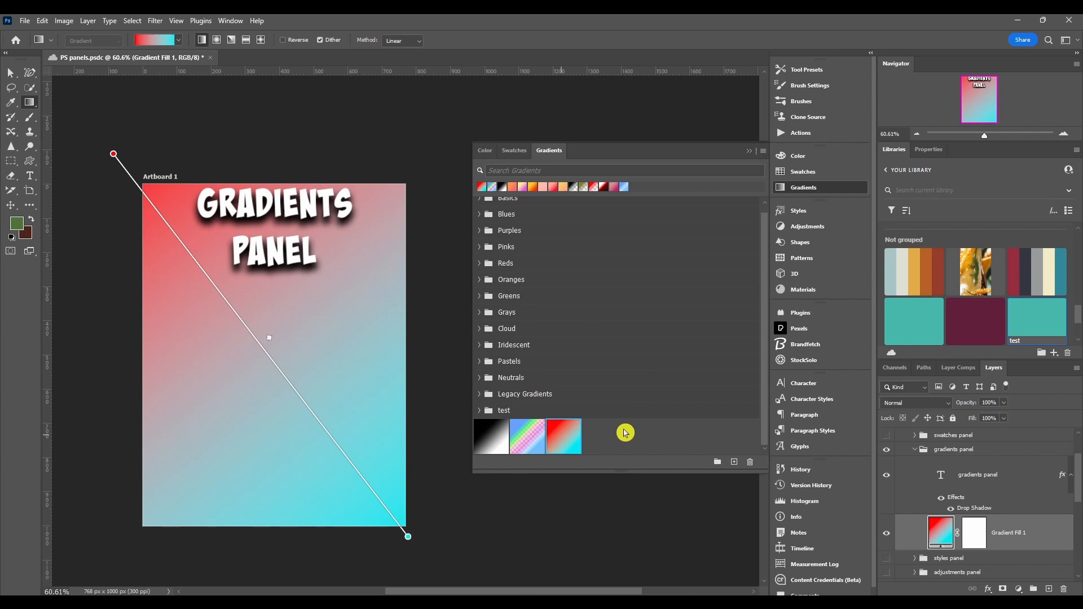
{"action": "double_click", "coordinate": [567, 440]}
{"action": "left_click_drag", "start_coordinate": [510, 178], "coordinate": [495, 170]}
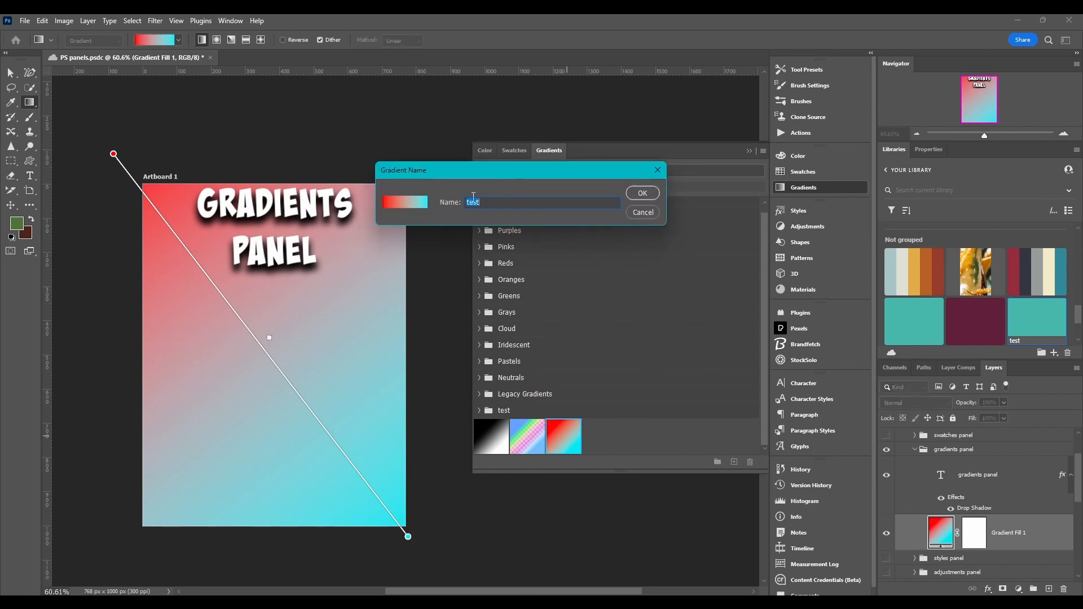
{"action": "left_click", "coordinate": [657, 172]}
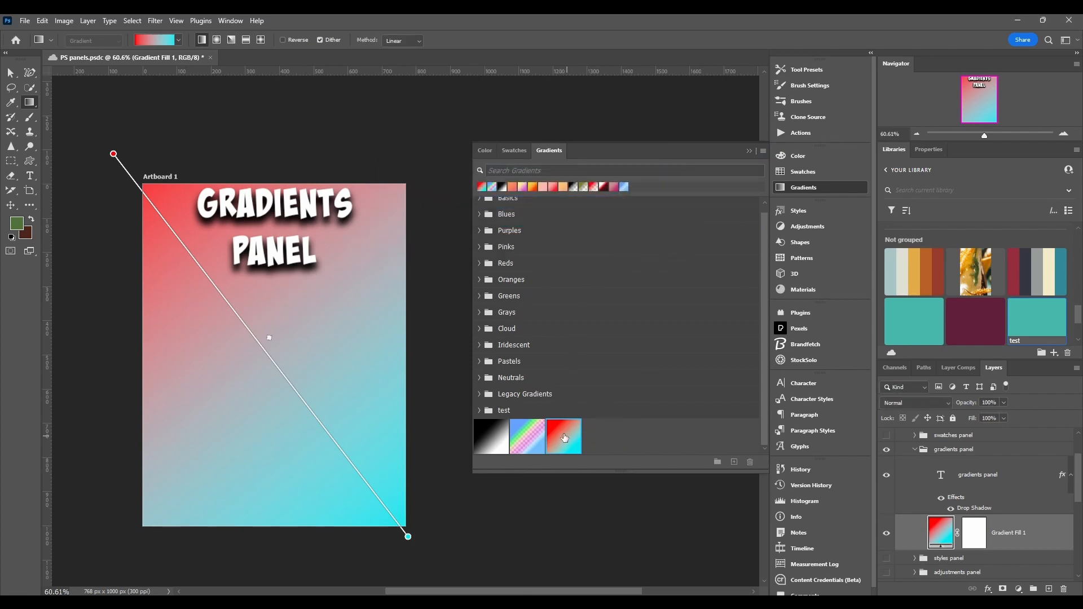
Switch the Gradients panel to Text Only view and expand the Basics group.
{"action": "mouse_move", "coordinate": [564, 437]}
{"action": "left_mouse_down"}
{"action": "mouse_move", "coordinate": [615, 436]}
{"action": "mouse_move", "coordinate": [751, 465]}
{"action": "mouse_move", "coordinate": [668, 423]}
{"action": "mouse_move", "coordinate": [584, 432]}
{"action": "left_mouse_up"}
{"action": "left_click", "coordinate": [763, 151]}
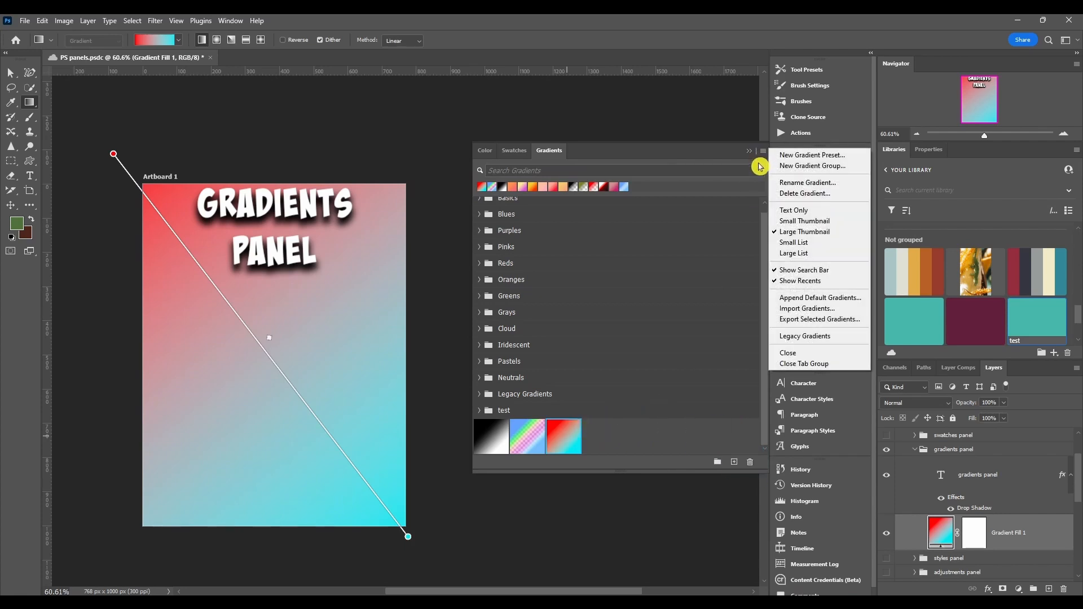
{"action": "left_click", "coordinate": [794, 212]}
{"action": "left_click", "coordinate": [480, 206]}
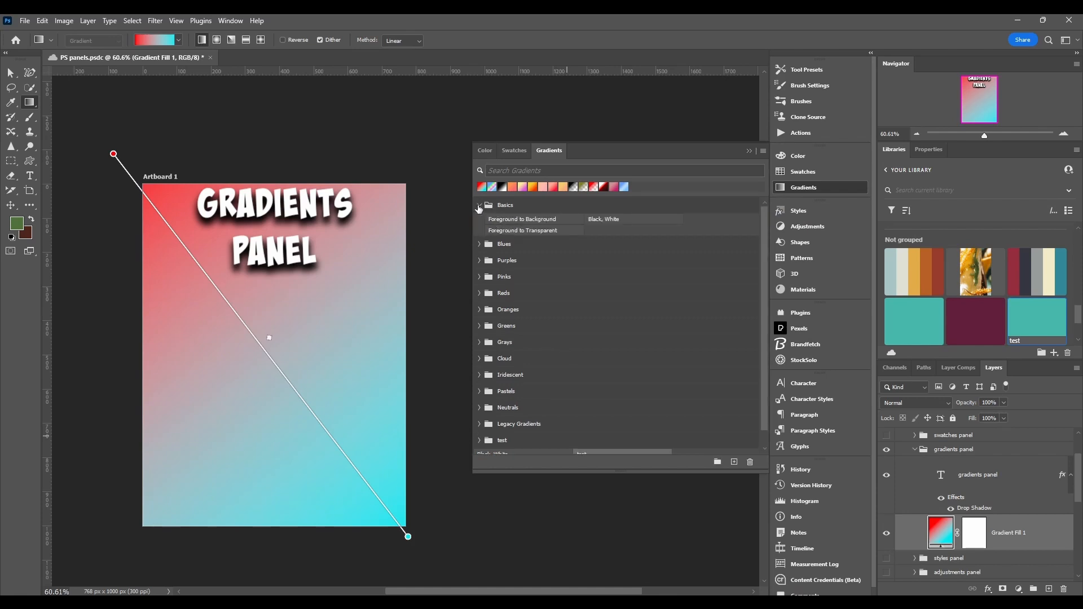
Cycle the panel display through Small Thumbnail, Large Thumbnail, Small List and Large List views.
{"action": "left_click", "coordinate": [763, 151]}
{"action": "left_click", "coordinate": [788, 226]}
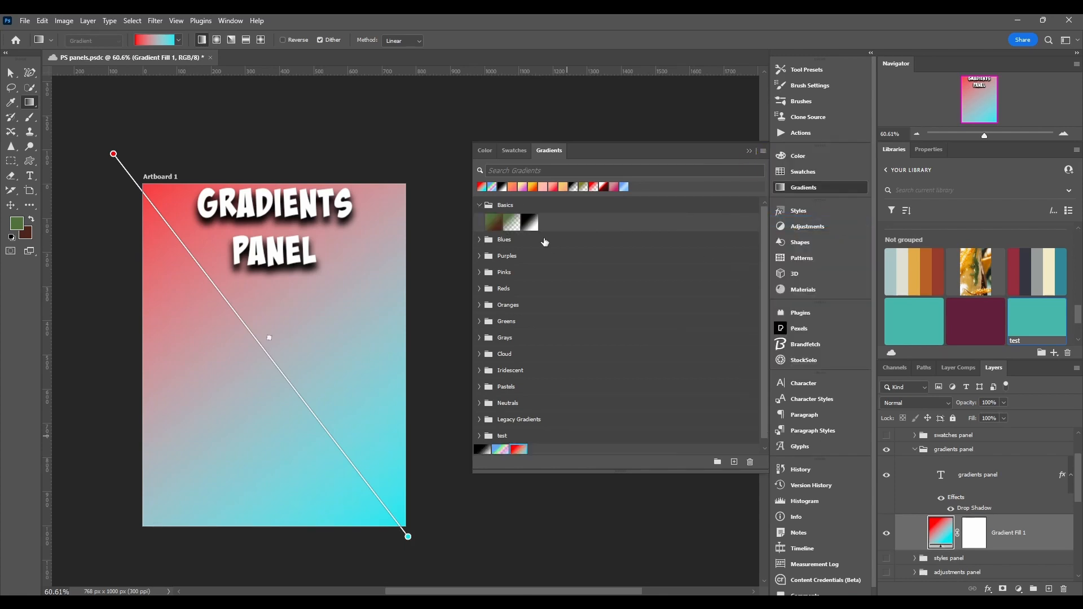
{"action": "left_click", "coordinate": [764, 153]}
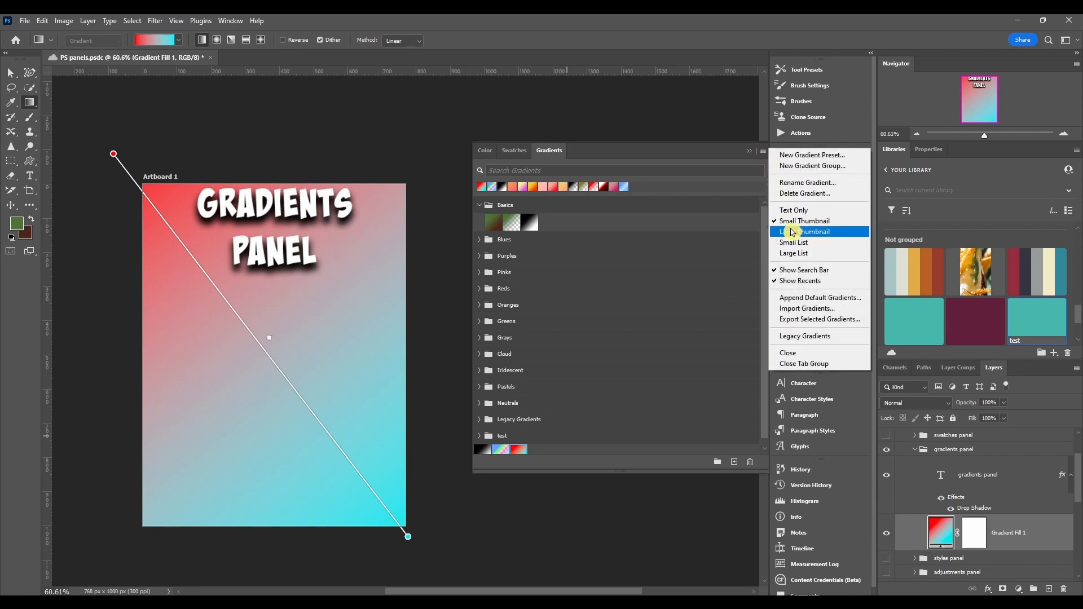
{"action": "left_click", "coordinate": [790, 232]}
{"action": "left_click", "coordinate": [766, 151]}
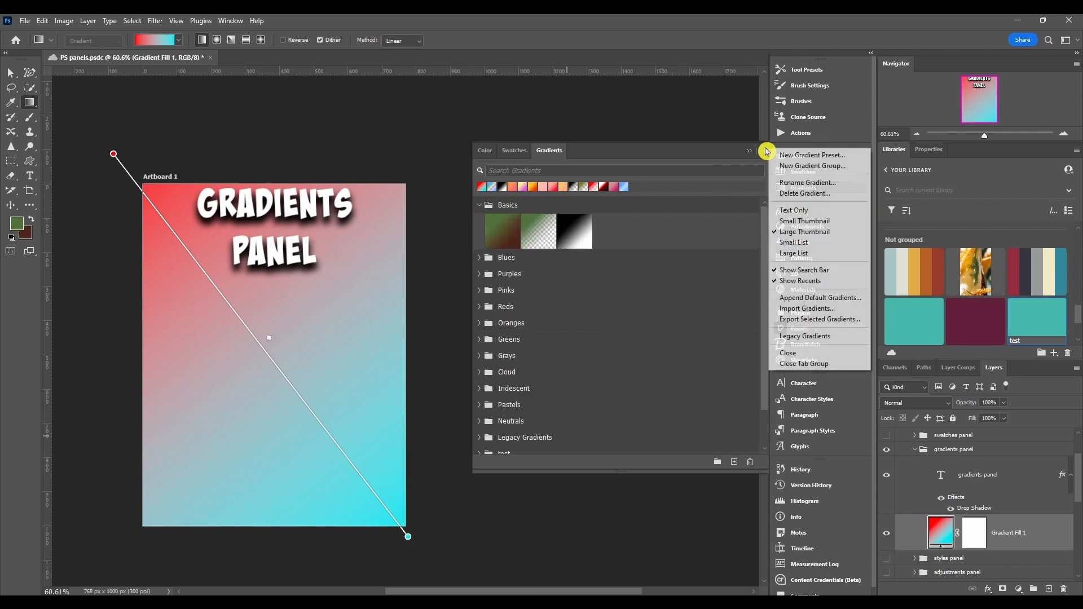
{"action": "left_click", "coordinate": [793, 242]}
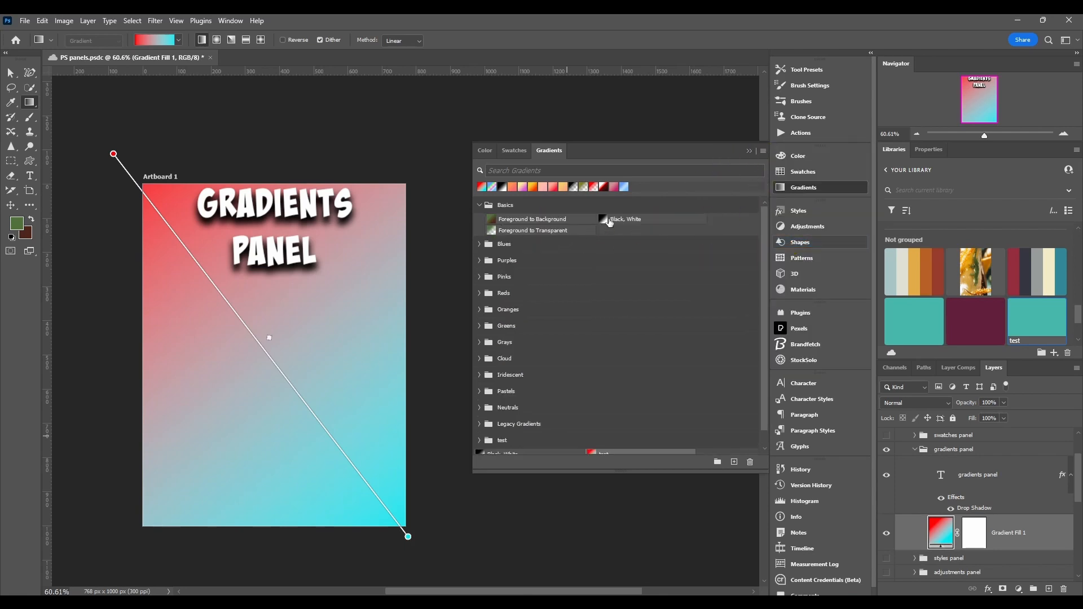
{"action": "left_click", "coordinate": [763, 151]}
{"action": "left_click", "coordinate": [789, 279]}
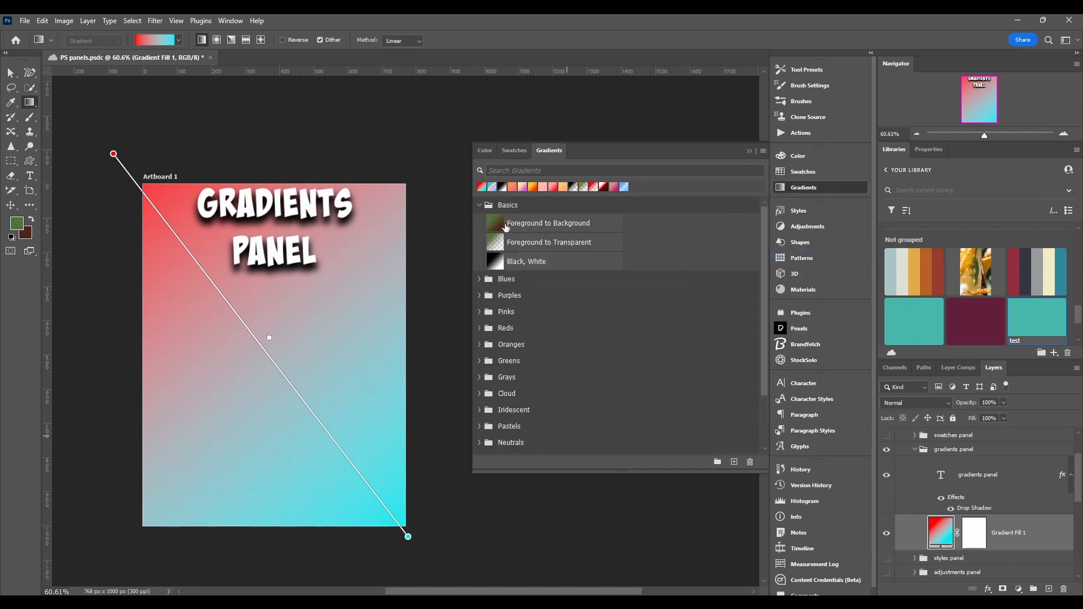
Return the panel to Small Thumbnail view and hide, then restore, the search bar.
{"action": "left_click", "coordinate": [762, 151]}
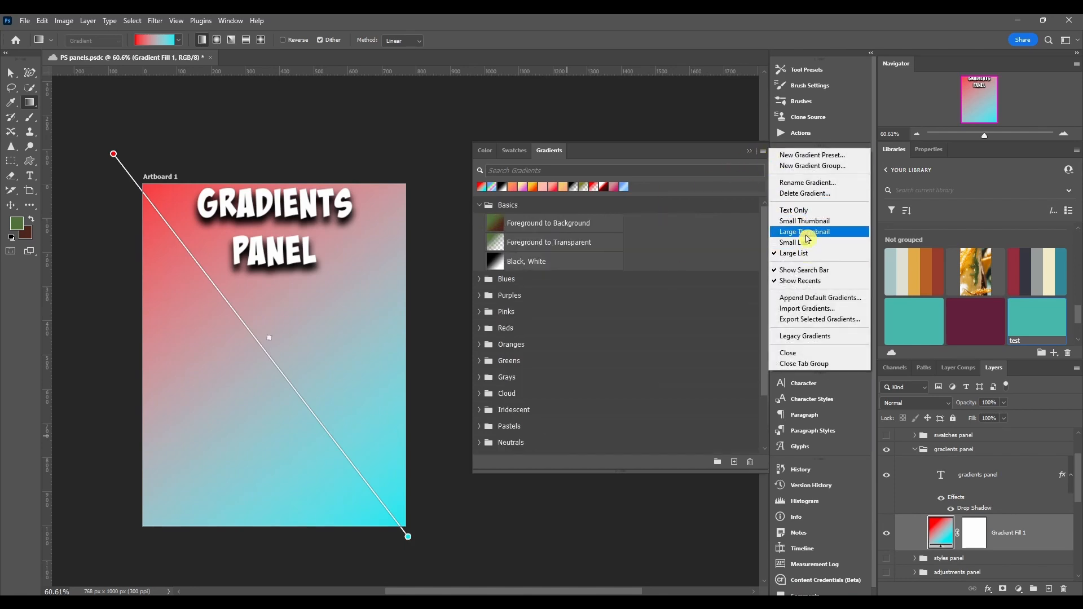
{"action": "left_click", "coordinate": [811, 228]}
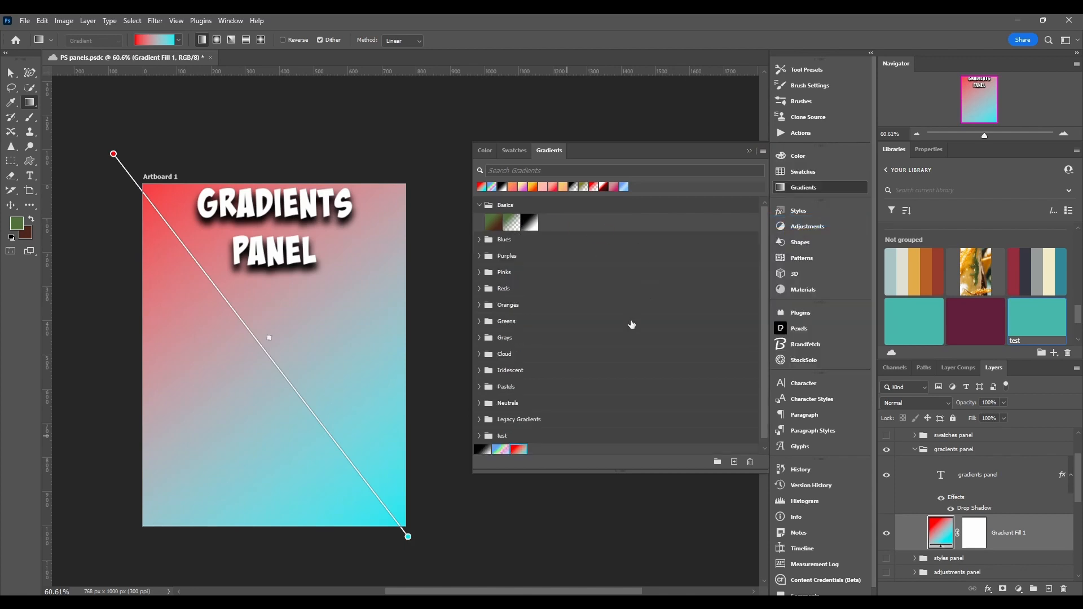
{"action": "left_click", "coordinate": [764, 151]}
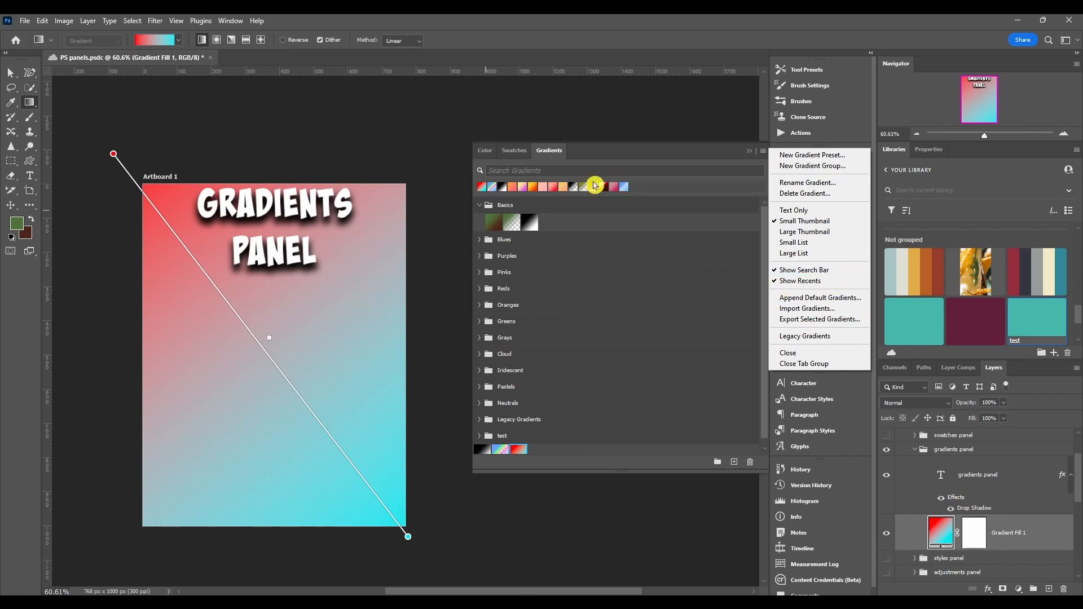
{"action": "left_click", "coordinate": [813, 270]}
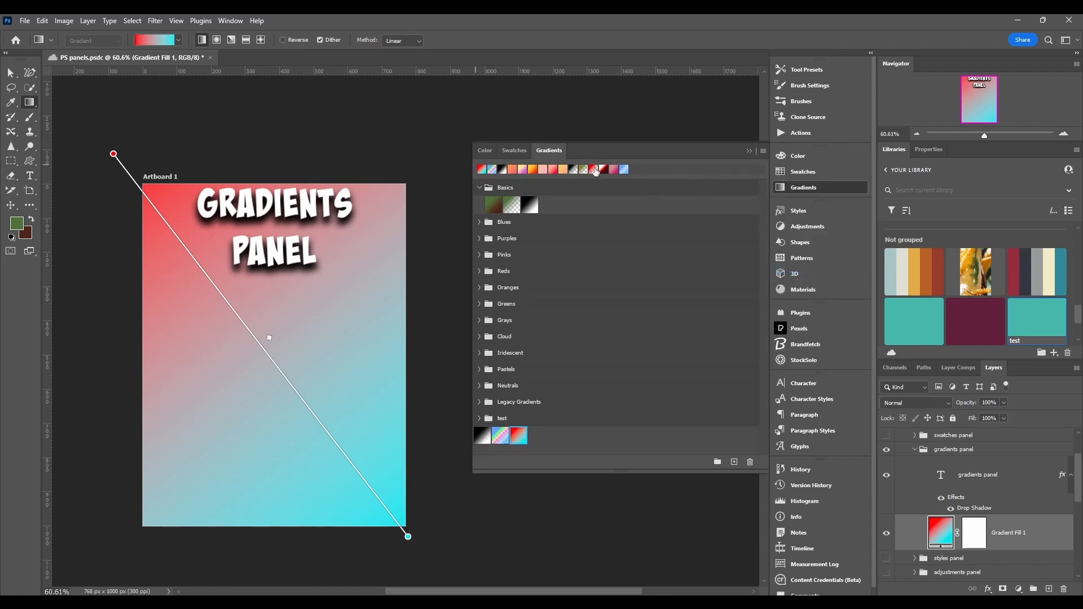
{"action": "left_click", "coordinate": [764, 151]}
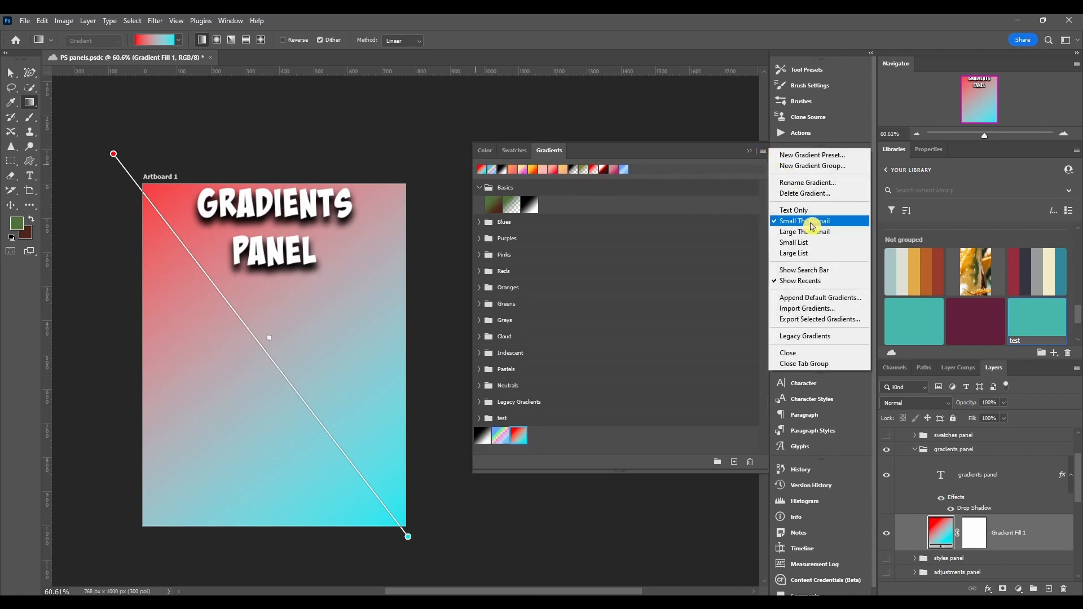
{"action": "left_click", "coordinate": [812, 280]}
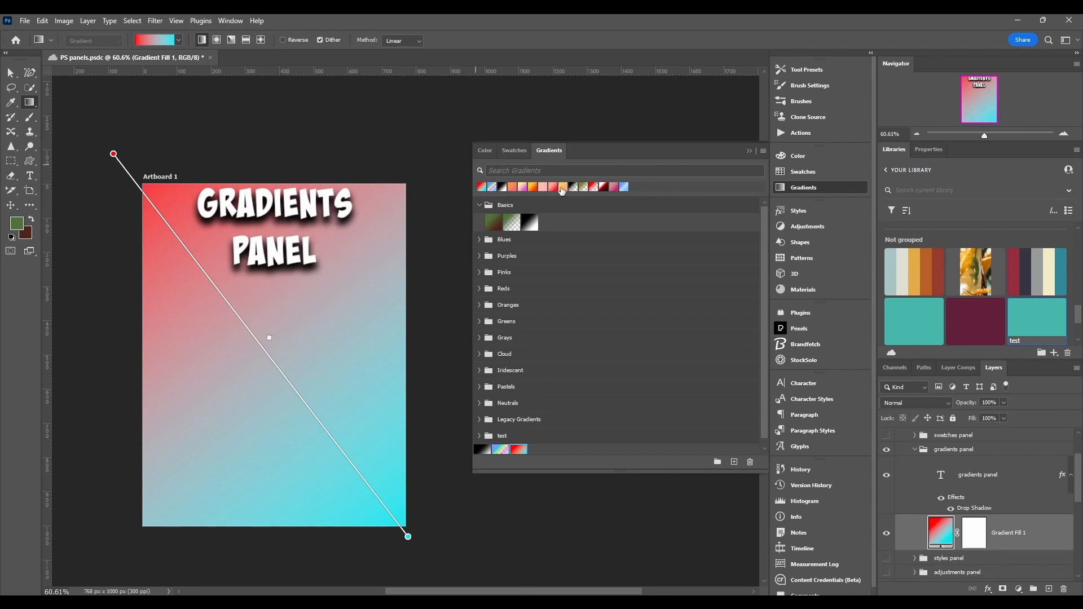
{"action": "left_click", "coordinate": [763, 151]}
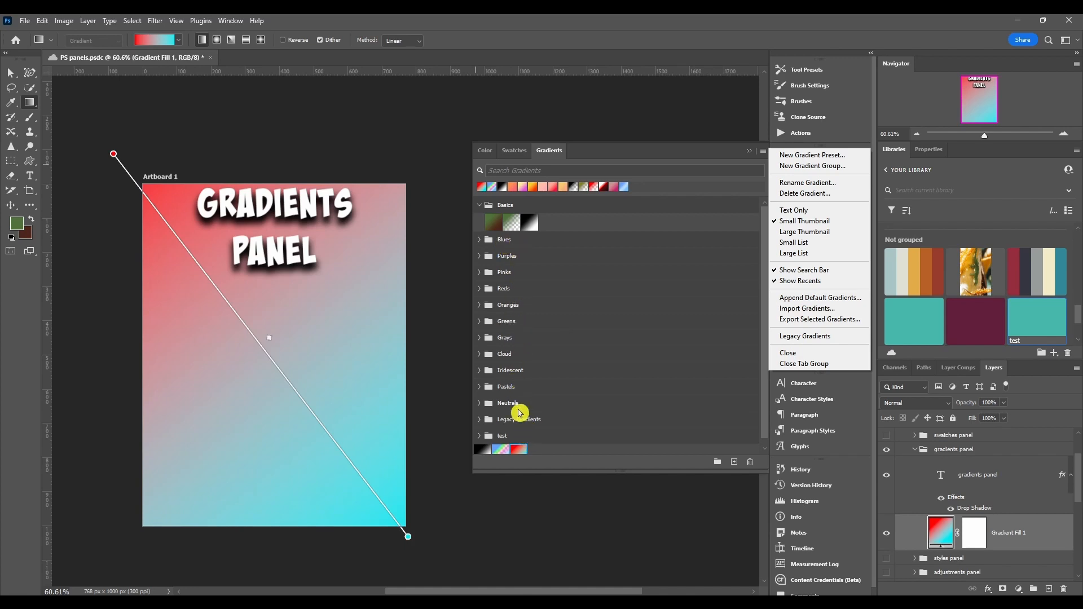
{"action": "left_click", "coordinate": [790, 314]}
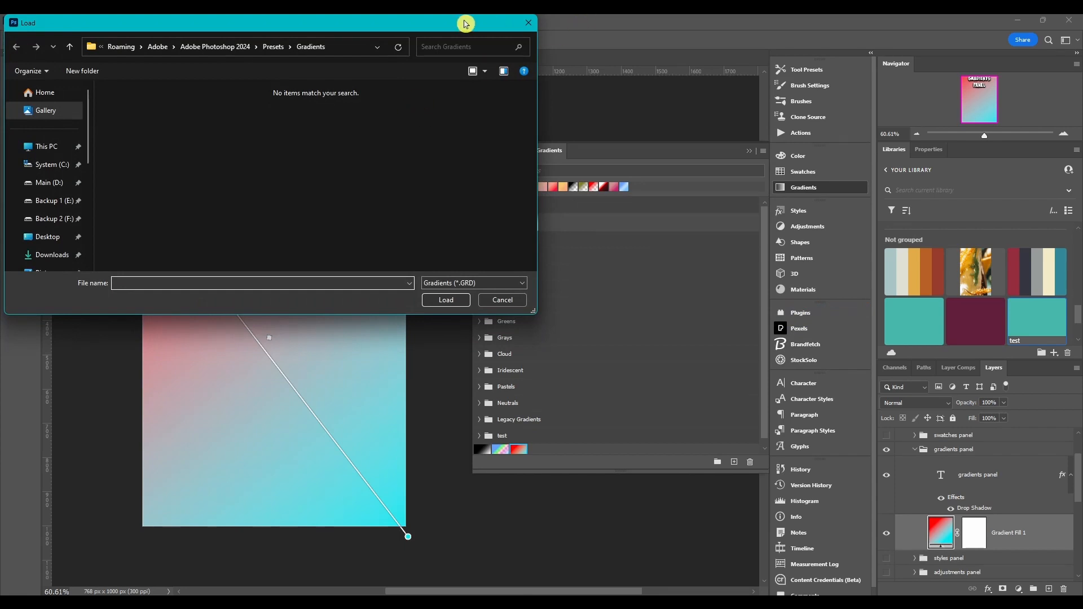
{"action": "left_click_drag", "start_coordinate": [464, 25], "coordinate": [495, 92]}
{"action": "left_click", "coordinate": [558, 94]}
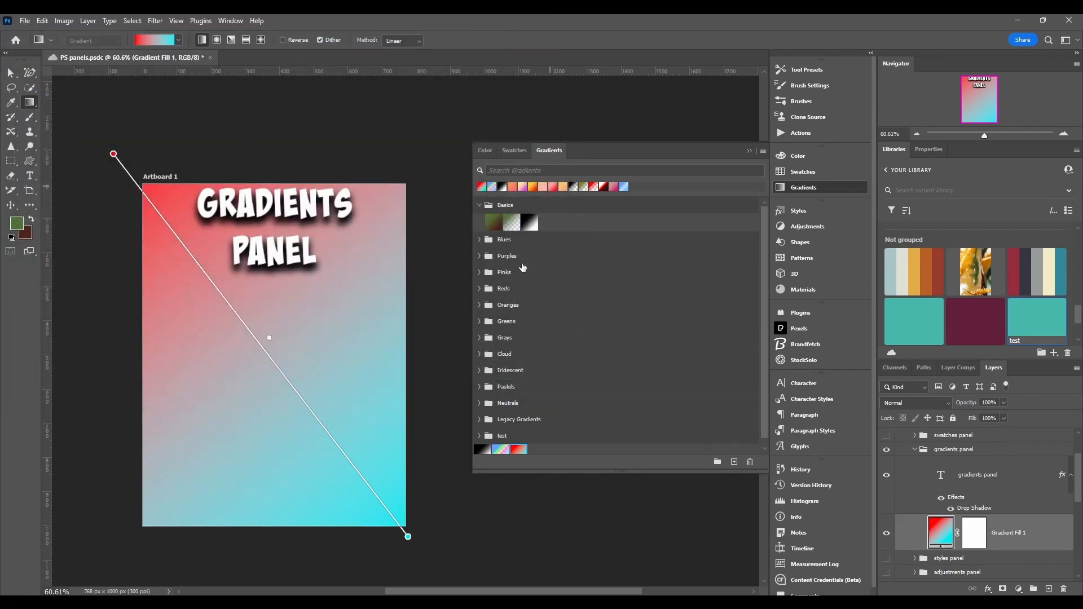
Collapse the Basics gradient group.
{"action": "left_click", "coordinate": [762, 151]}
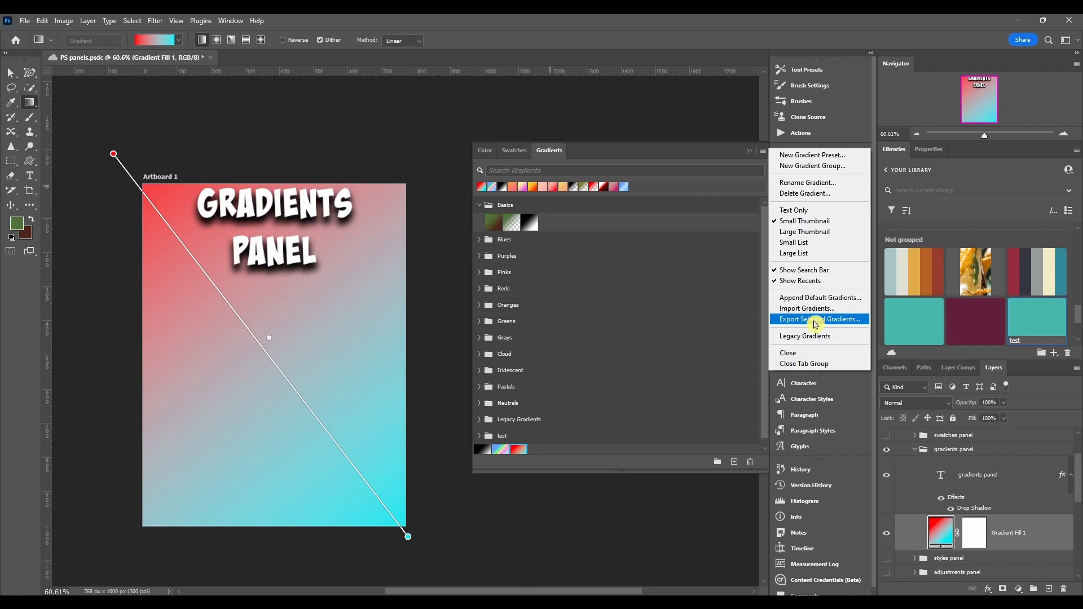
{"action": "left_click", "coordinate": [479, 206]}
{"action": "left_click", "coordinate": [479, 206]}
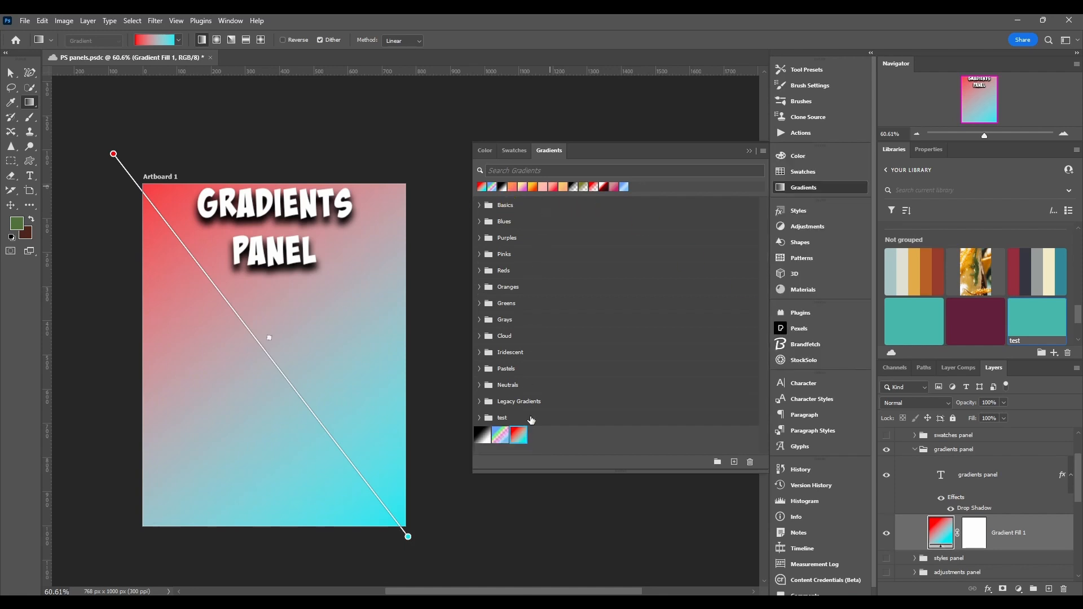
Select all of the gradient groups in the panel.
{"action": "left_click", "coordinate": [529, 205]}
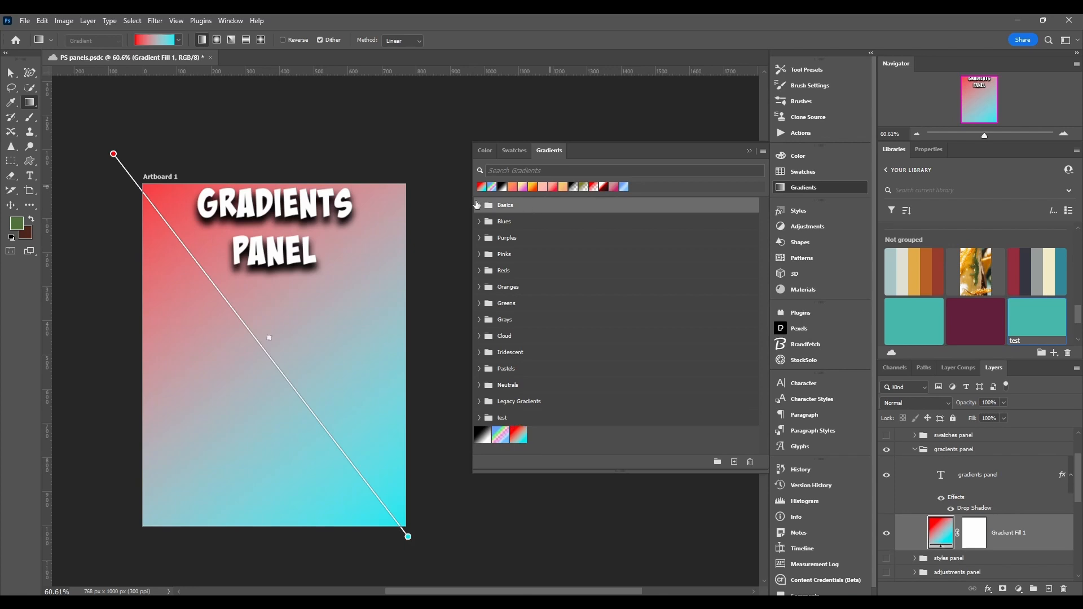
{"action": "left_click", "coordinate": [591, 422], "text": "shift"}
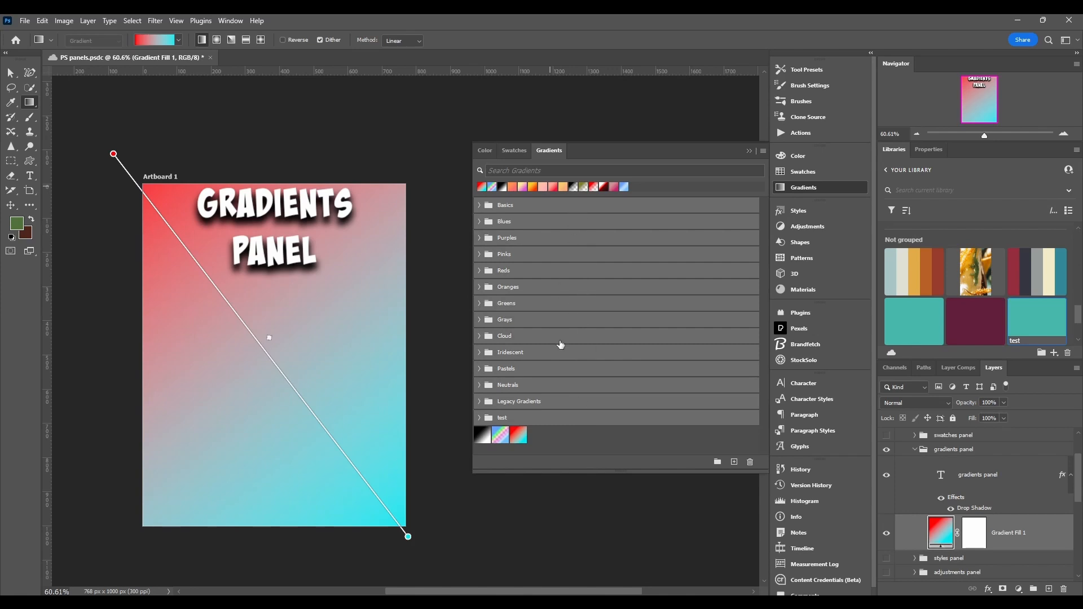
{"action": "scroll", "coordinate": [577, 340], "scroll_direction": "up", "scroll_amount": 5}
{"action": "scroll", "coordinate": [565, 283], "scroll_direction": "down", "scroll_amount": 7}
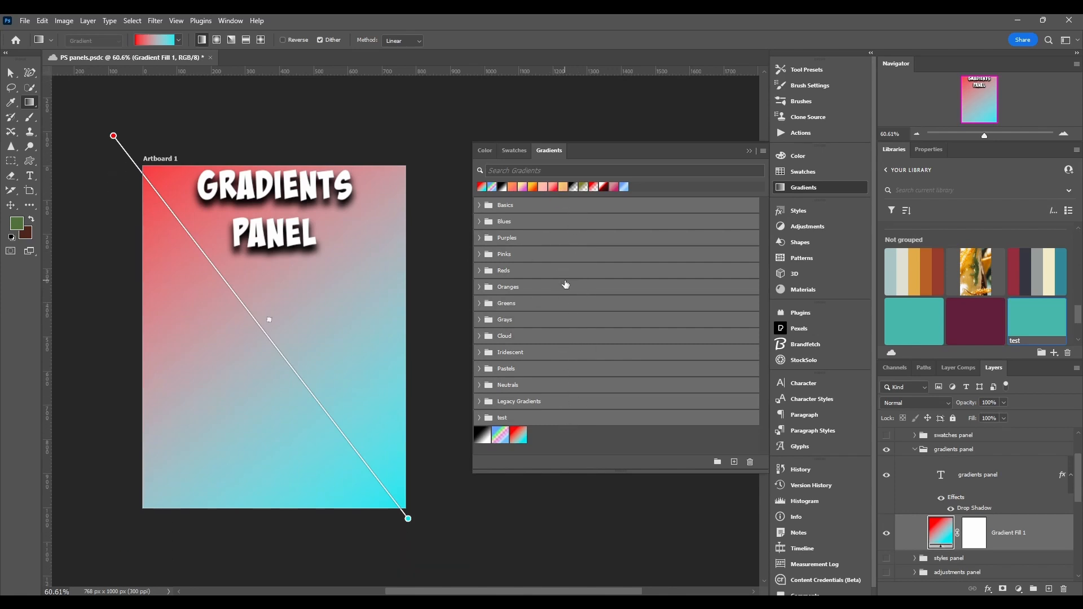
Open the Export Selected Gradients save dialog for the selected groups and close it without saving.
{"action": "left_click", "coordinate": [763, 151]}
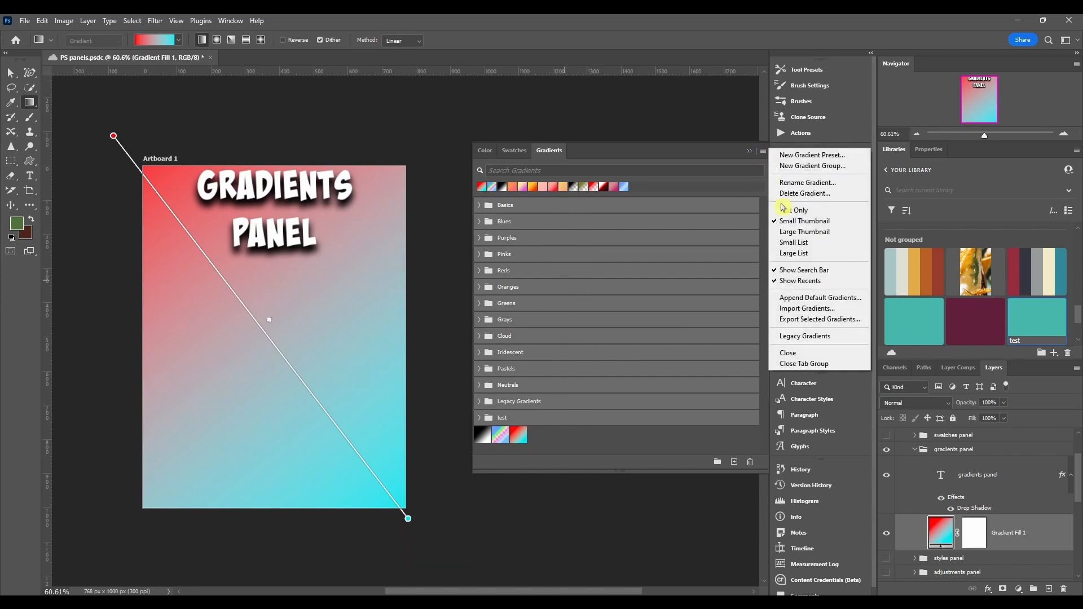
{"action": "left_click", "coordinate": [805, 320]}
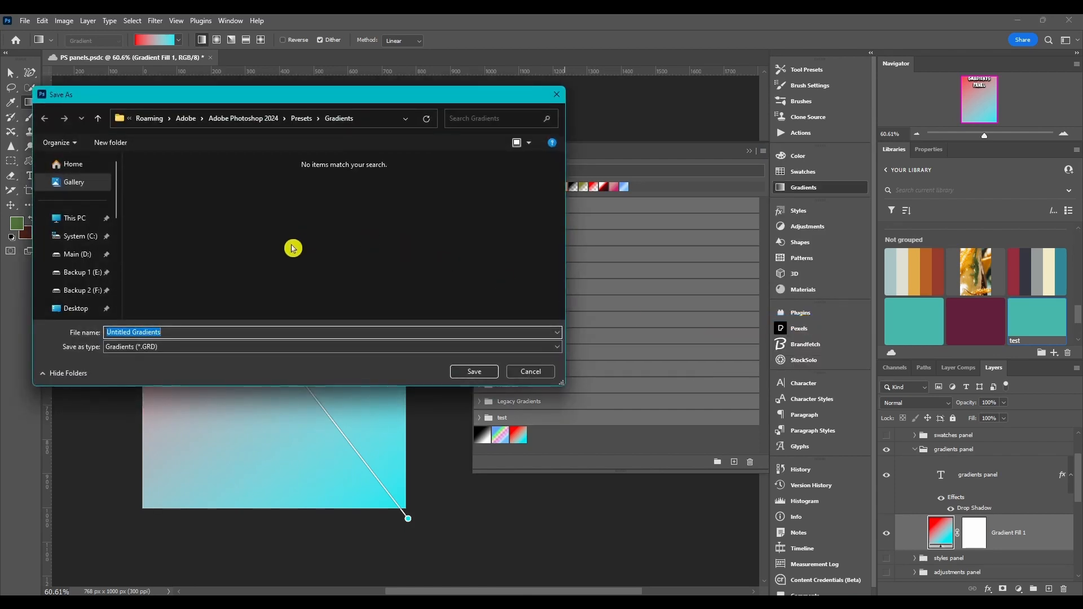
{"action": "left_click", "coordinate": [322, 347]}
{"action": "left_click", "coordinate": [198, 346]}
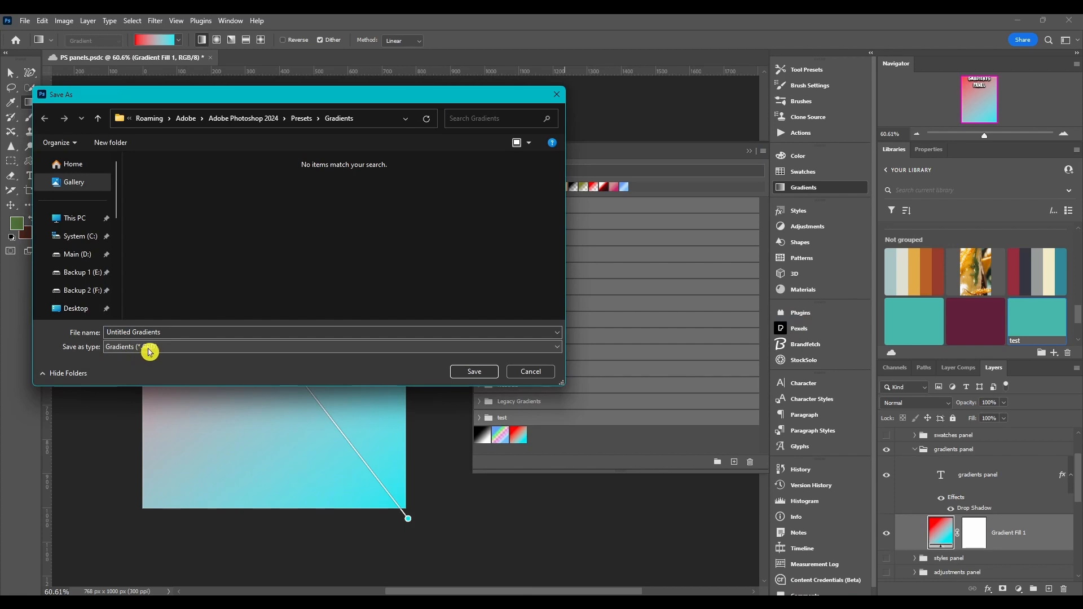
{"action": "left_click", "coordinate": [555, 95]}
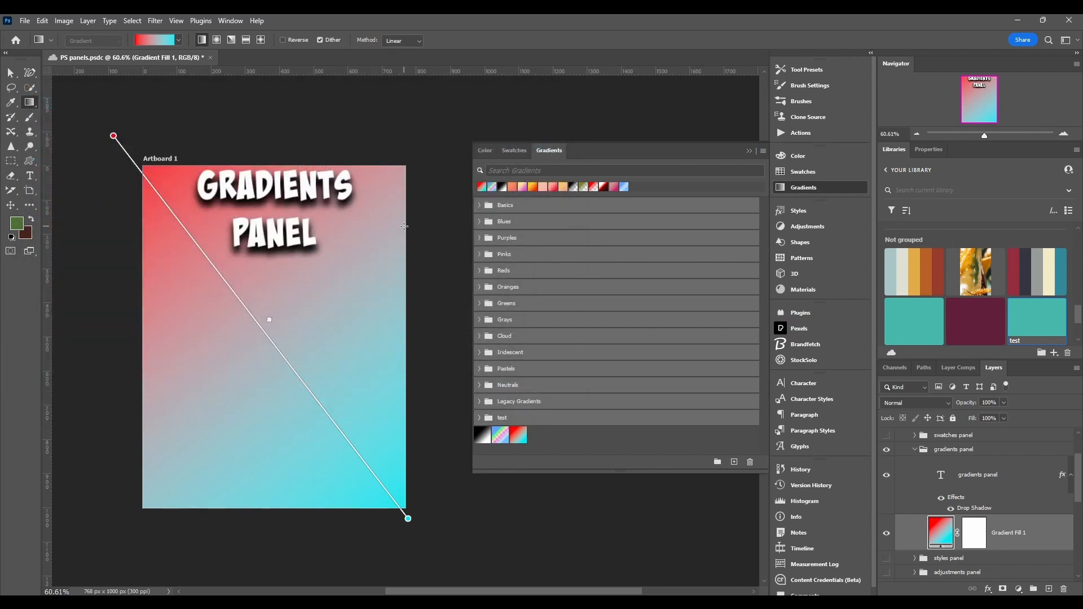
{"action": "left_click", "coordinate": [763, 151]}
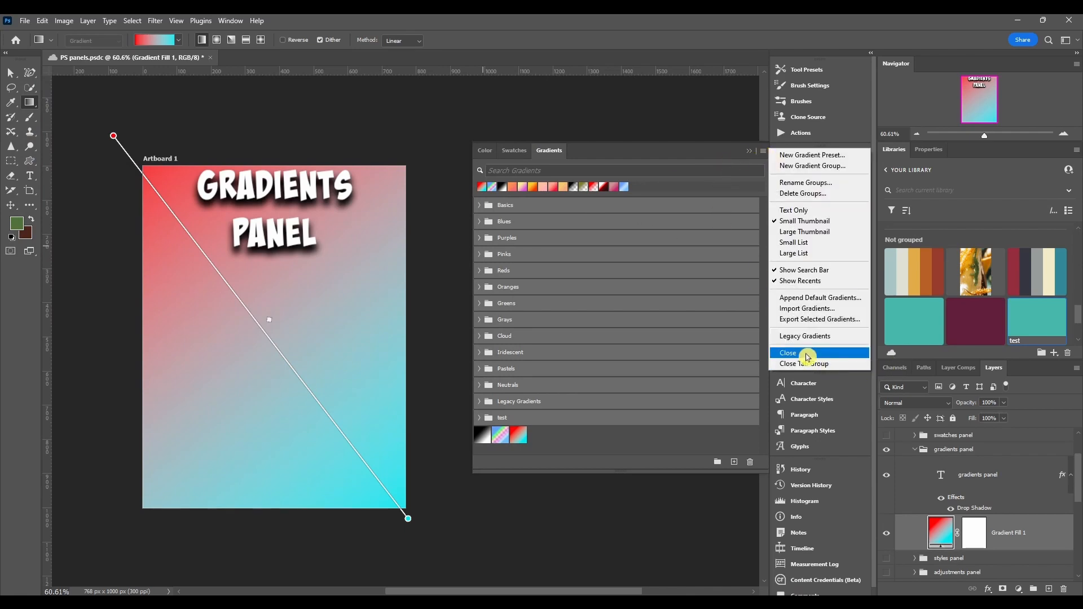
{"action": "left_click", "coordinate": [647, 443]}
{"action": "left_click", "coordinate": [763, 151]}
{"action": "left_click", "coordinate": [232, 23]}
{"action": "left_click", "coordinate": [231, 22]}
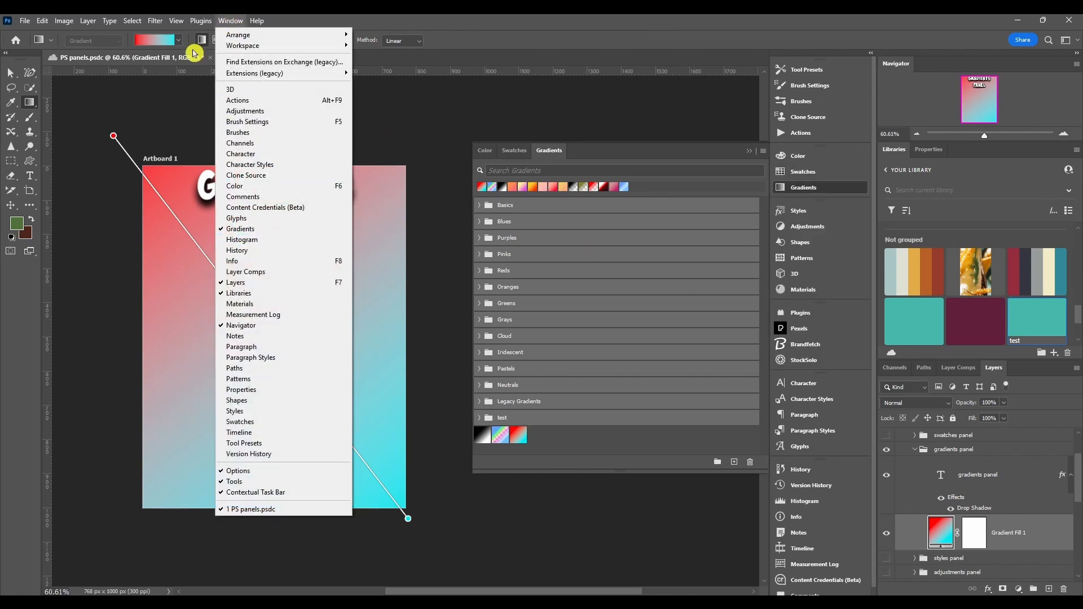
{"action": "left_click", "coordinate": [228, 23]}
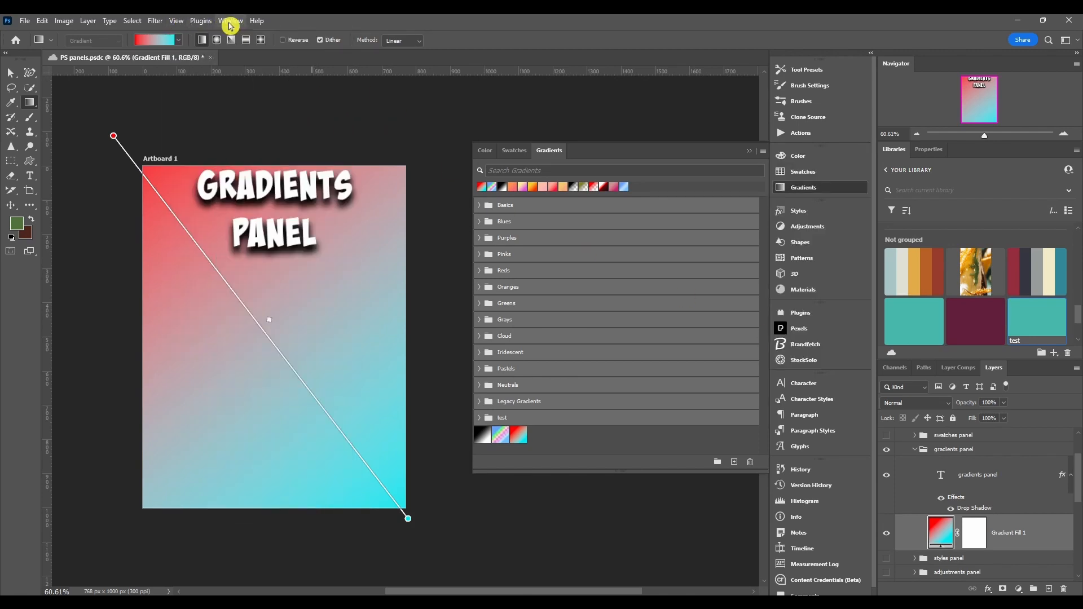
Load the Legacy Gradients into the panel and expand the new Legacy Gradients group.
{"action": "left_click", "coordinate": [764, 152]}
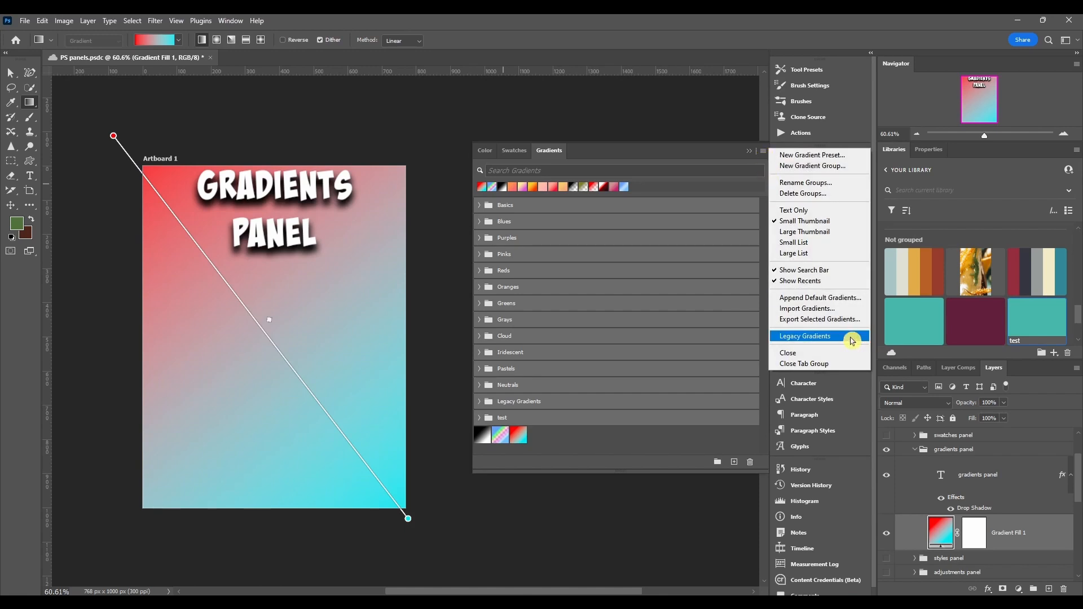
{"action": "left_click", "coordinate": [814, 338]}
{"action": "scroll", "coordinate": [532, 366], "scroll_direction": "down", "scroll_amount": 1}
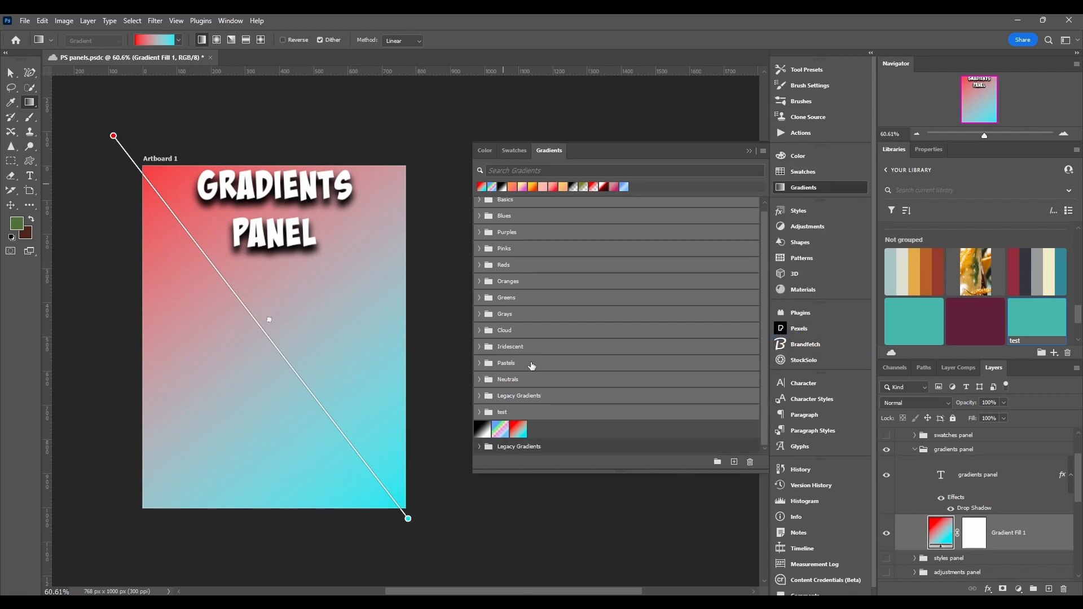
{"action": "left_click", "coordinate": [480, 448]}
Expand the Legacy Default Gradients, Color Harmonies 1, Color Harmonies 2 and Metals subgroups.
{"action": "scroll", "coordinate": [510, 423], "scroll_direction": "down", "scroll_amount": 5}
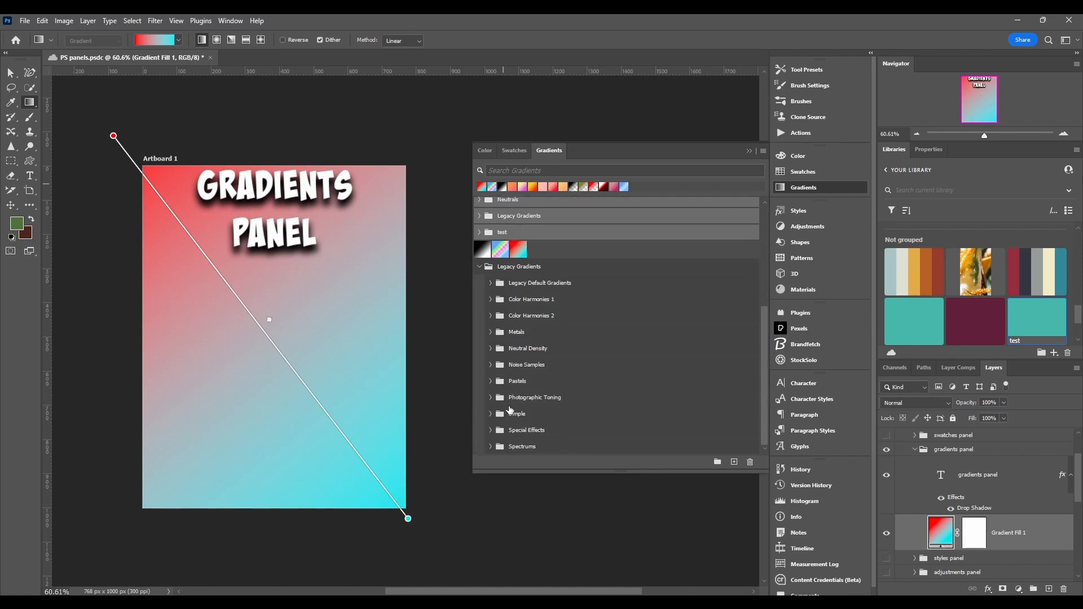
{"action": "left_click", "coordinate": [490, 283]}
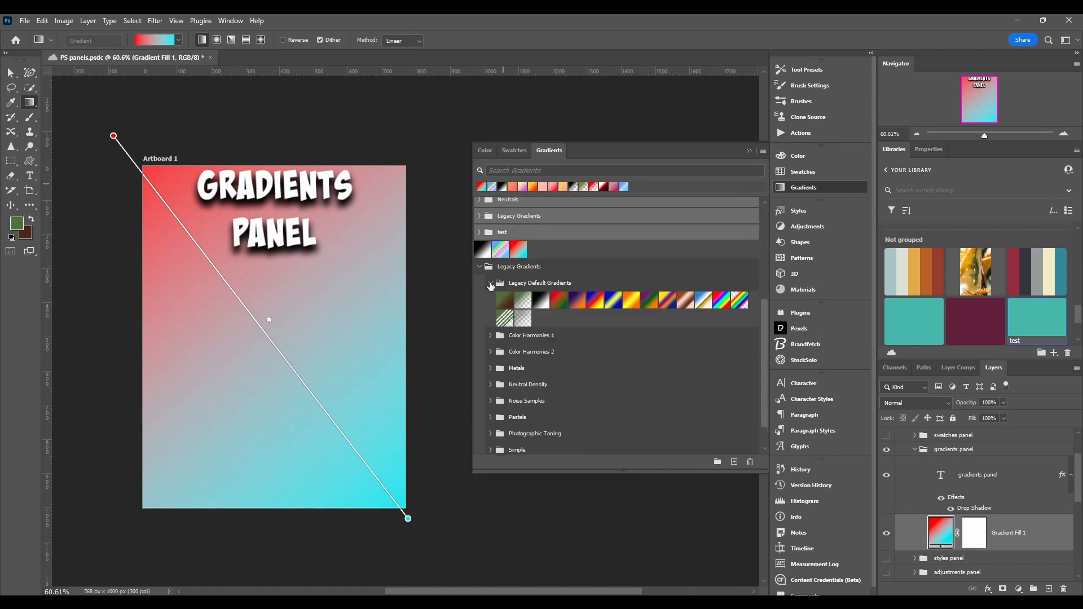
{"action": "left_click", "coordinate": [490, 336]}
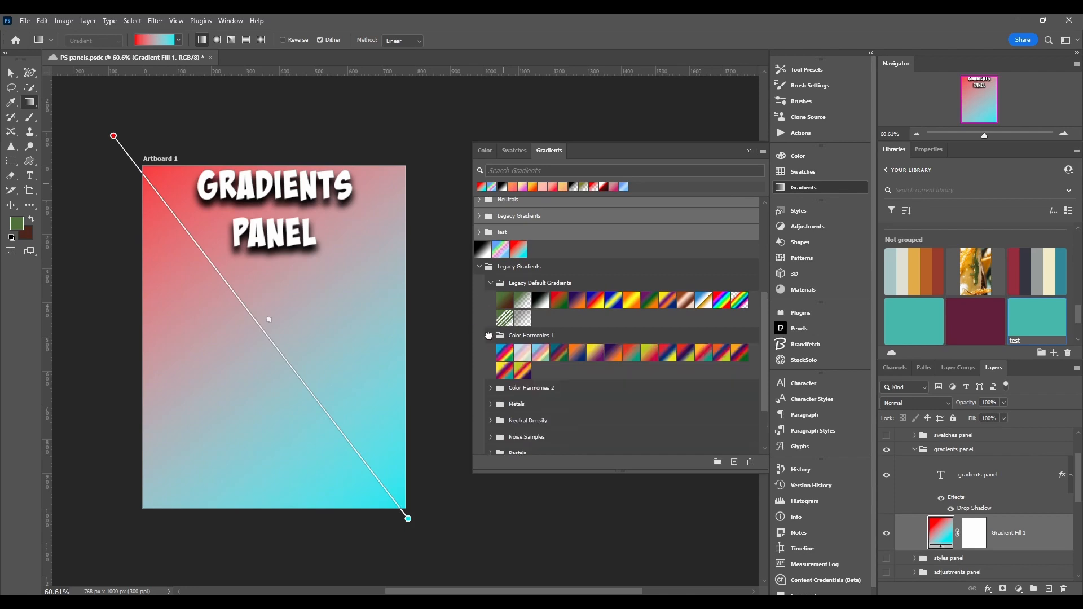
{"action": "left_click", "coordinate": [490, 388]}
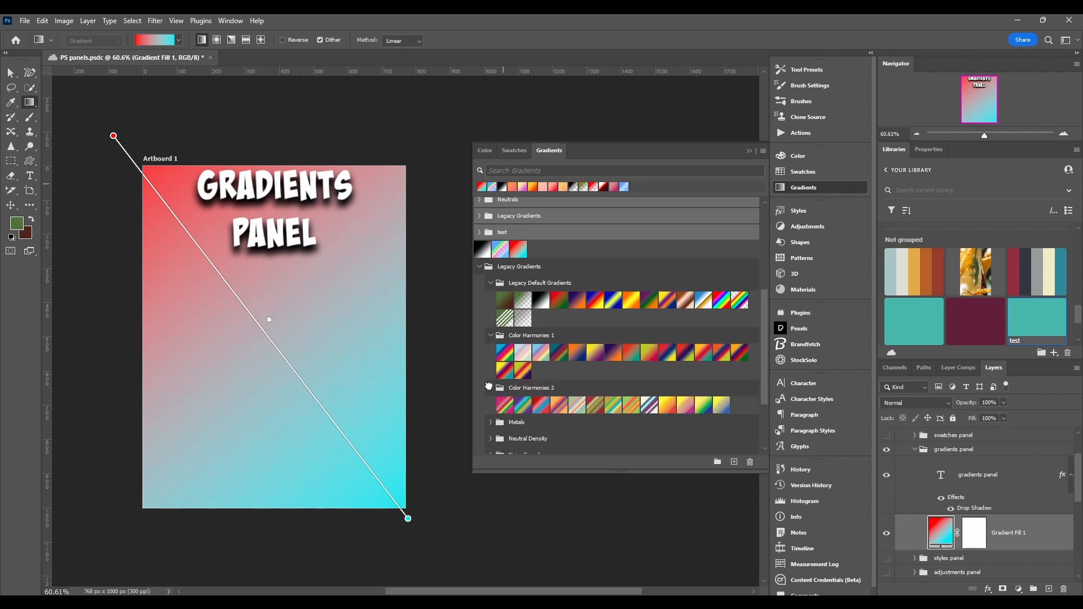
{"action": "scroll", "coordinate": [490, 390], "scroll_direction": "down", "scroll_amount": 2}
{"action": "left_click", "coordinate": [490, 368]}
{"action": "scroll", "coordinate": [490, 370], "scroll_direction": "down", "scroll_amount": 2}
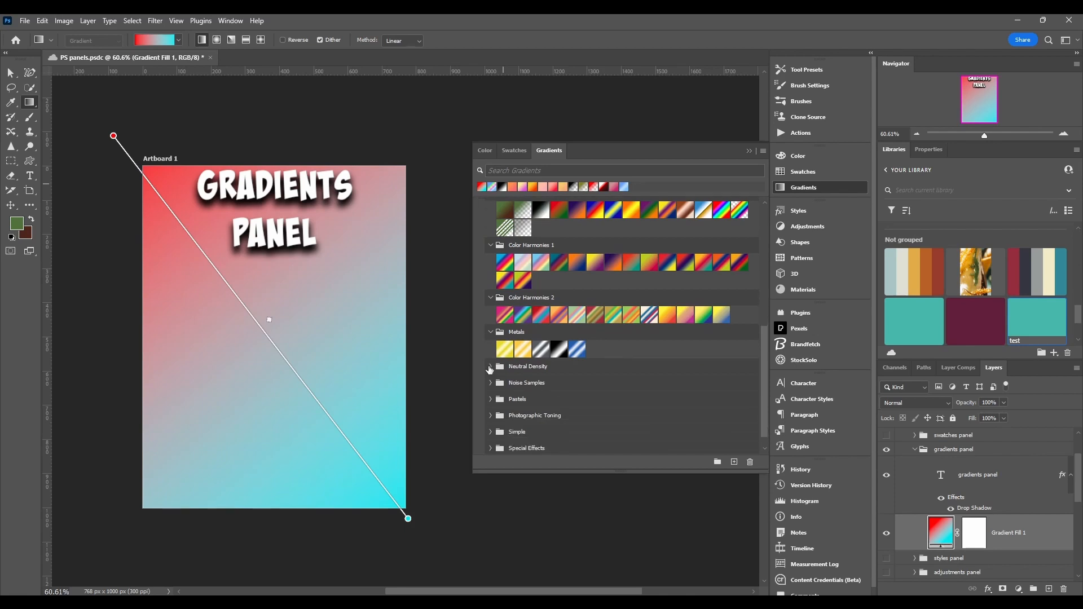
Expand the Noise Samples, Pastels, Special Effects and Photographic Toning legacy subgroups.
{"action": "left_click", "coordinate": [490, 365]}
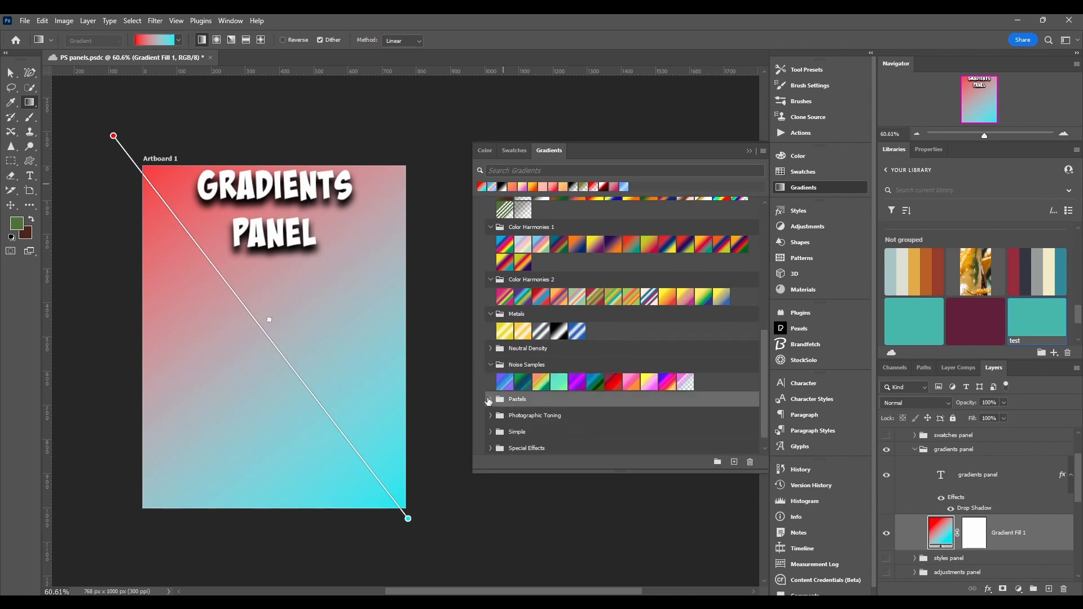
{"action": "left_click", "coordinate": [489, 401]}
{"action": "scroll", "coordinate": [489, 420], "scroll_direction": "down", "scroll_amount": 1}
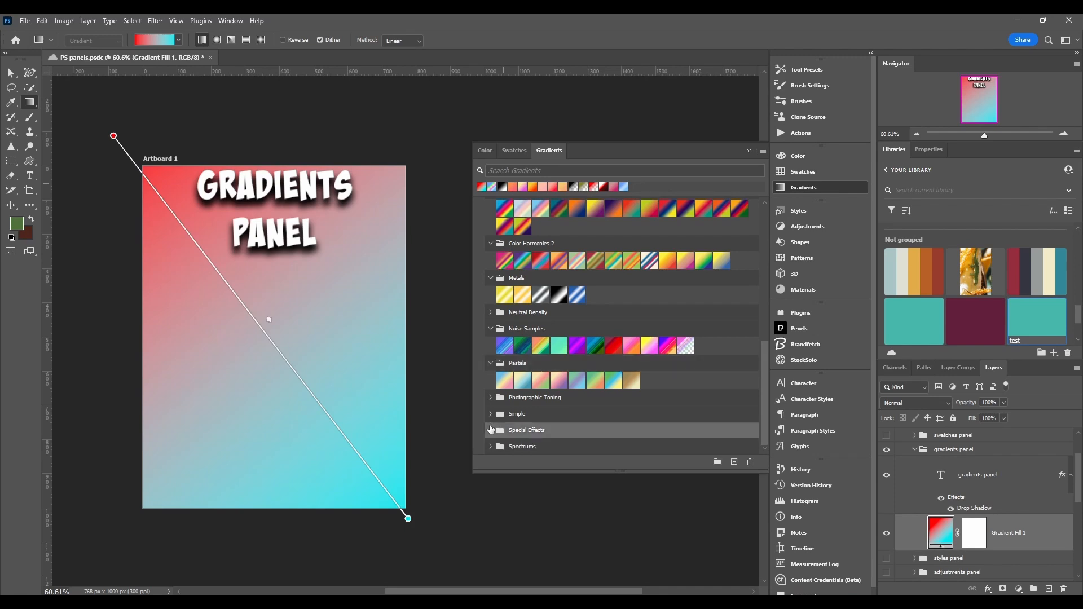
{"action": "left_click", "coordinate": [490, 429]}
{"action": "scroll", "coordinate": [530, 411], "scroll_direction": "down", "scroll_amount": 1}
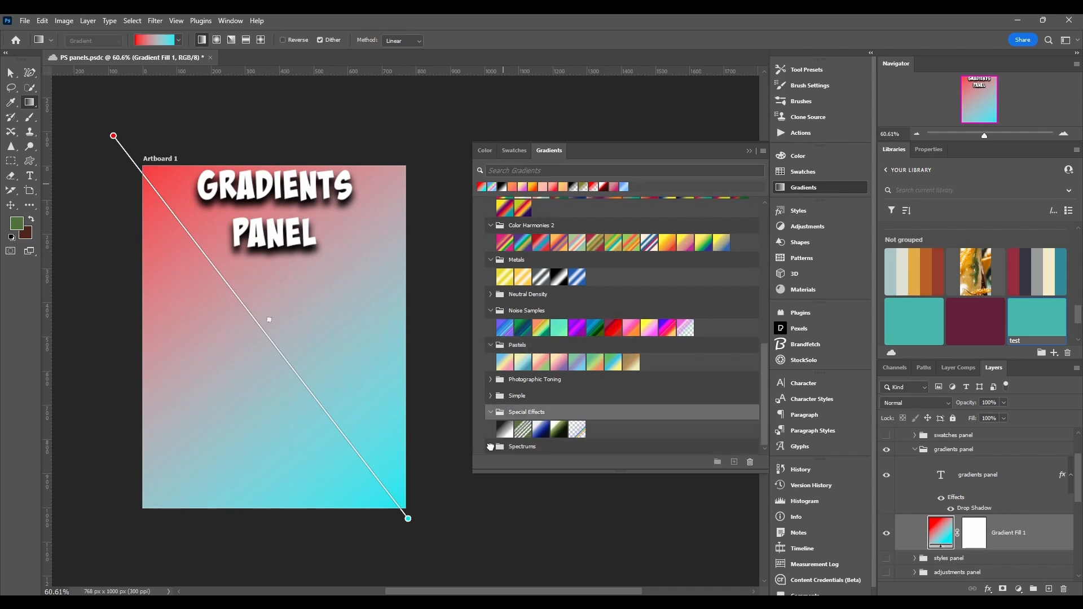
{"action": "left_click", "coordinate": [491, 447]}
{"action": "scroll", "coordinate": [496, 435], "scroll_direction": "down", "scroll_amount": 1}
{"action": "left_click", "coordinate": [490, 361]}
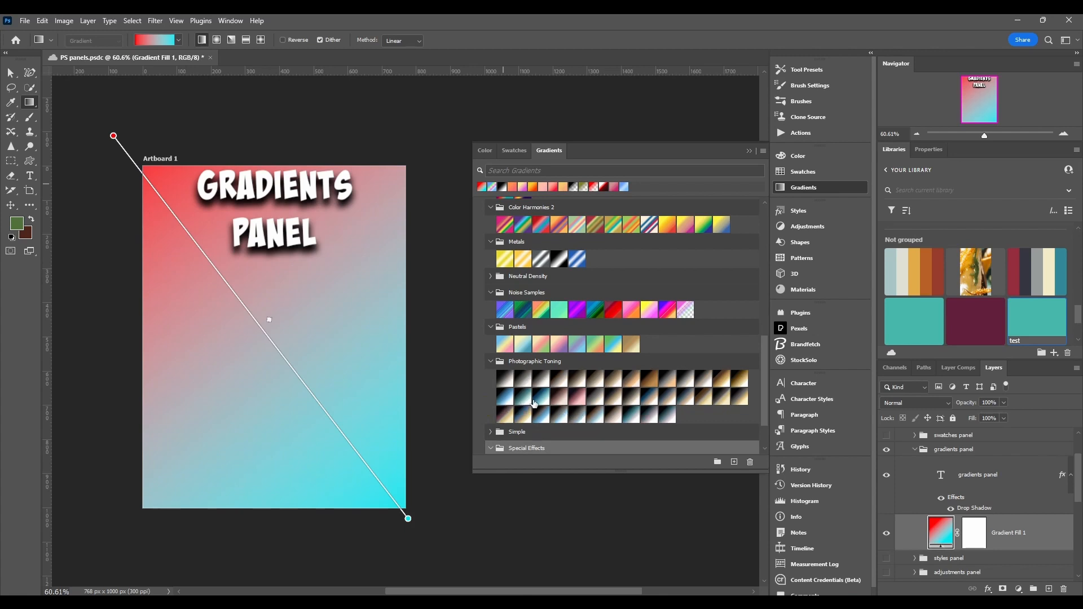
Collapse the Legacy Gradients group.
{"action": "scroll", "coordinate": [537, 412], "scroll_direction": "up", "scroll_amount": 5}
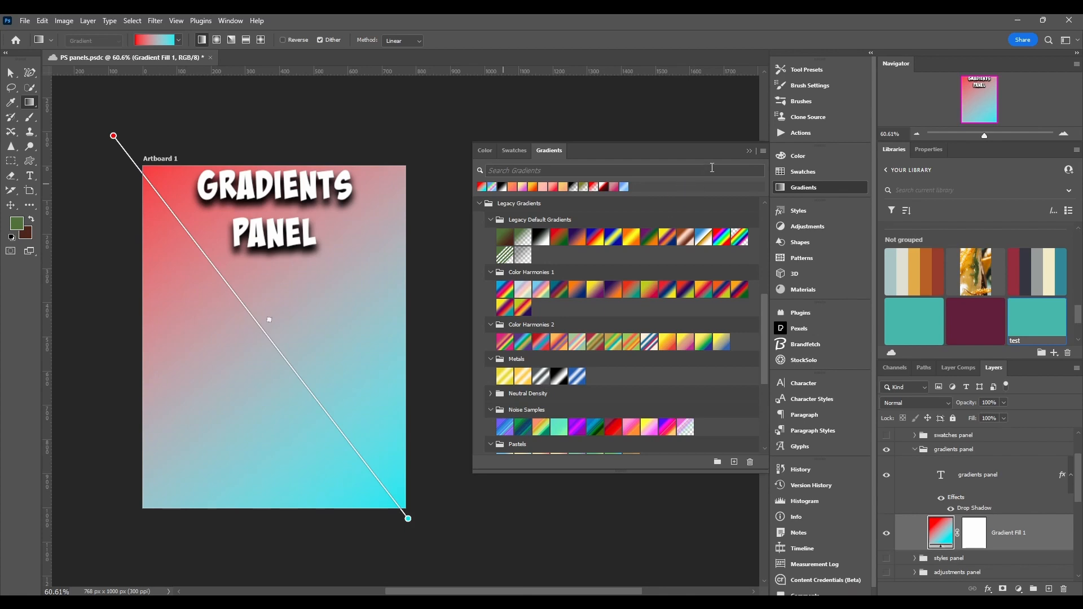
{"action": "left_click", "coordinate": [764, 151]}
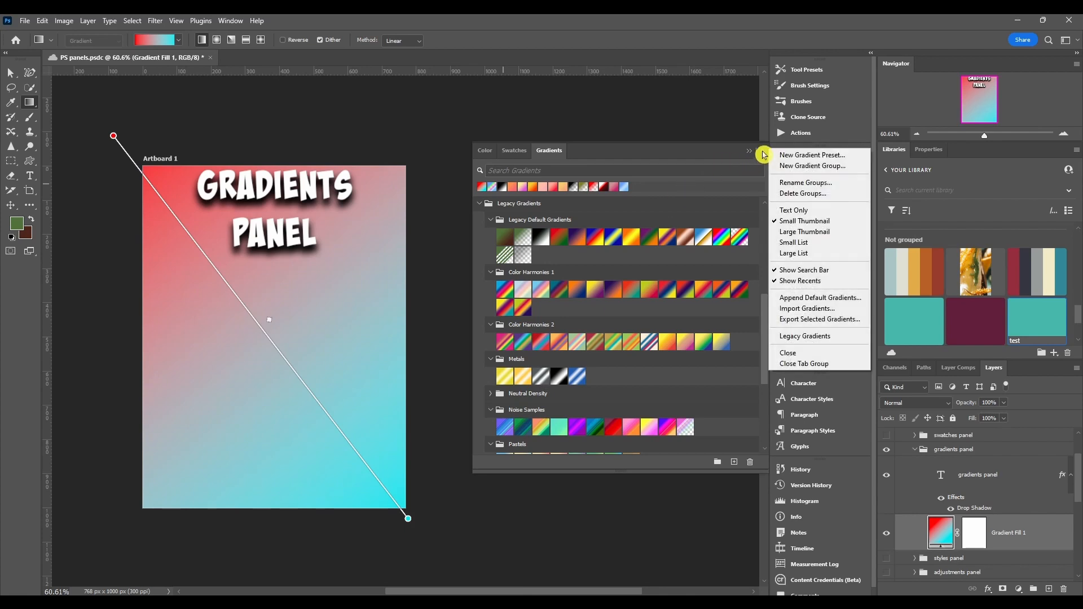
{"action": "left_click", "coordinate": [764, 153]}
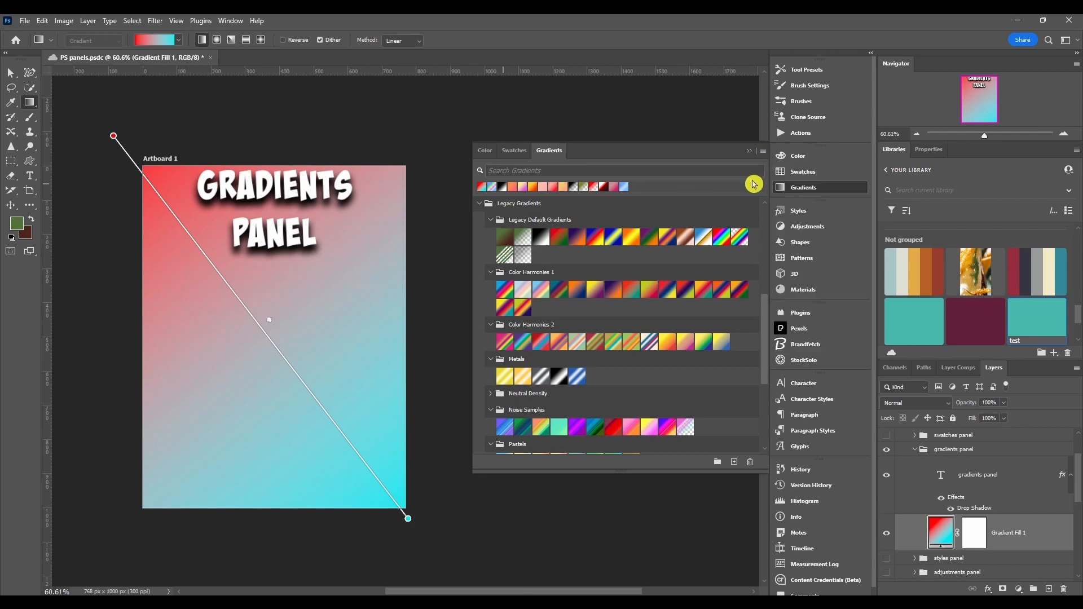
{"action": "left_click", "coordinate": [765, 151]}
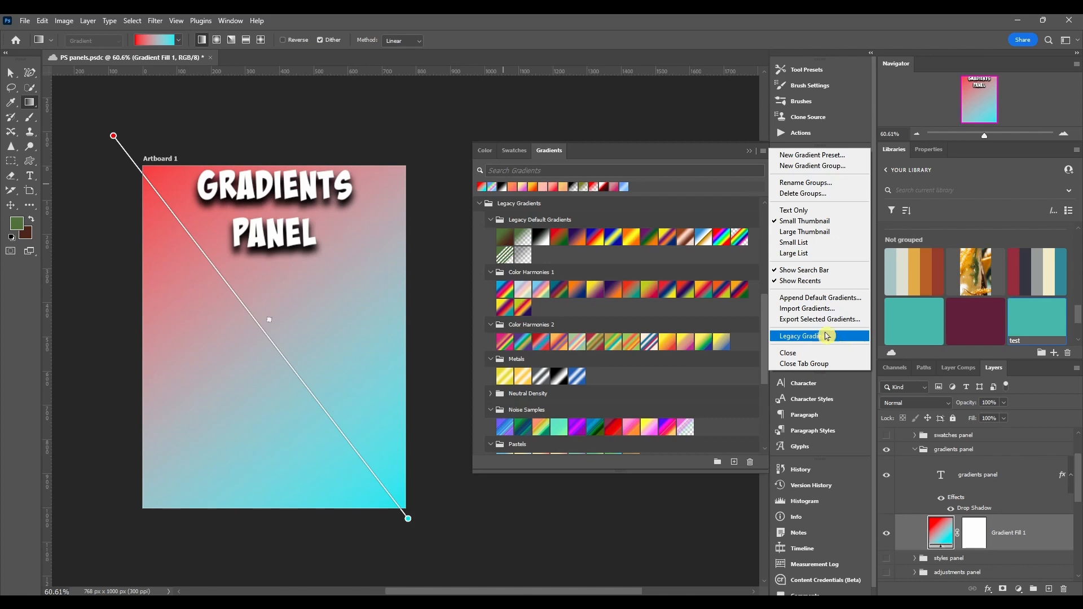
{"action": "left_click_drag", "start_coordinate": [494, 213], "coordinate": [569, 448]}
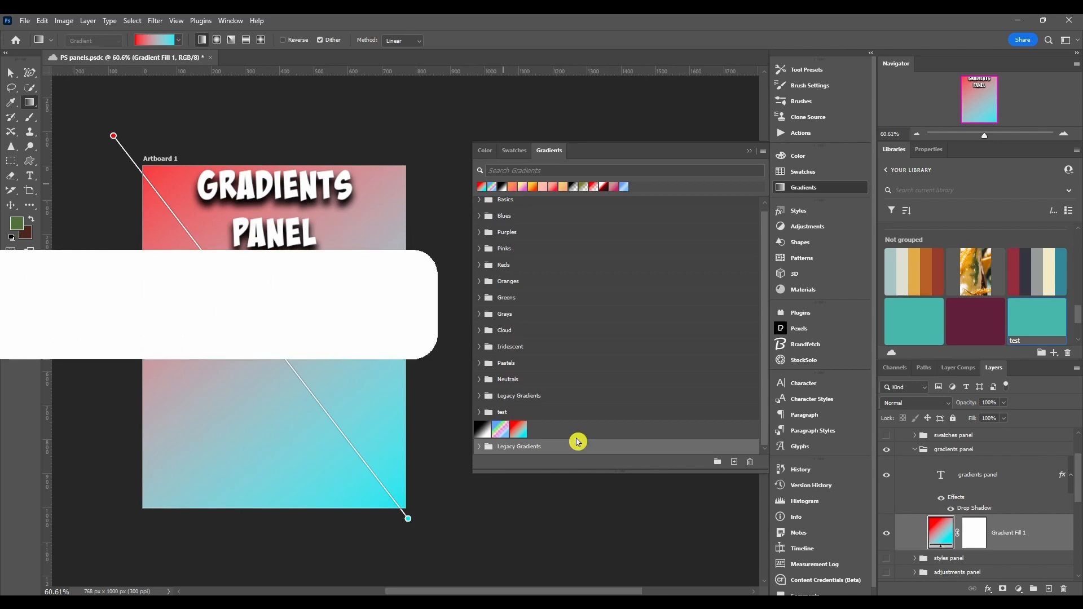